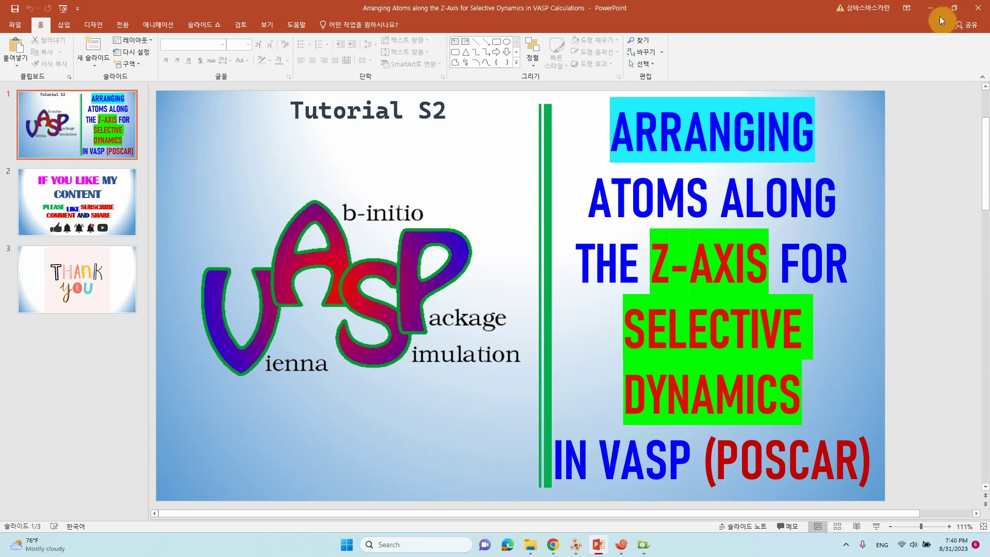
# Switch to Materials Studio 2020, accept the file associations prompt and open the existing YT project
pyautogui.click(936, 17)
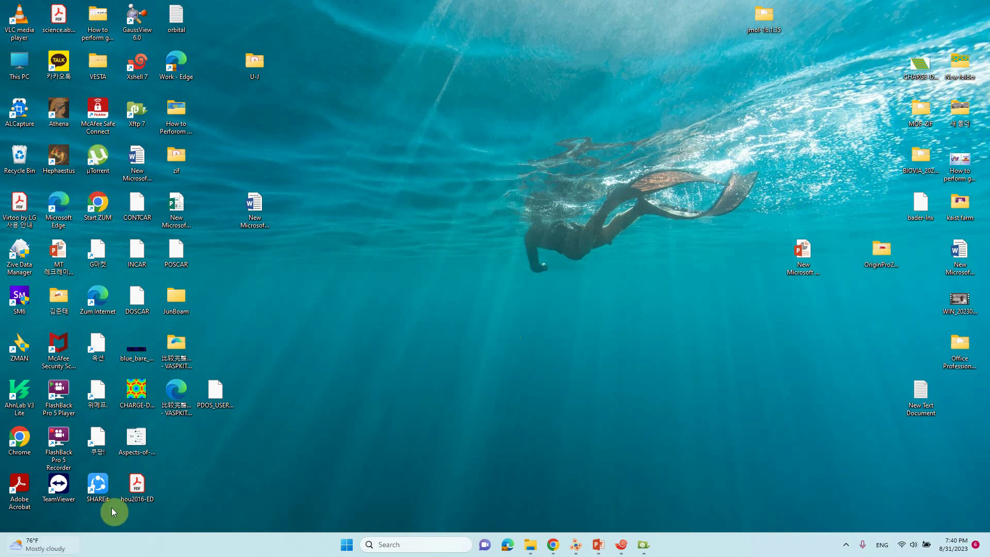
pyautogui.click(425, 546)
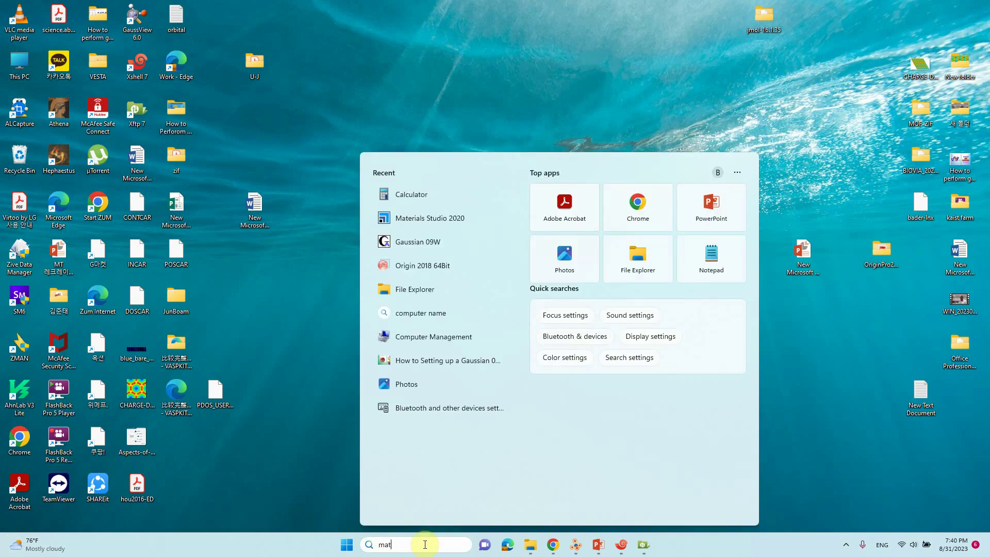
pyautogui.write('materials Studio 2020')
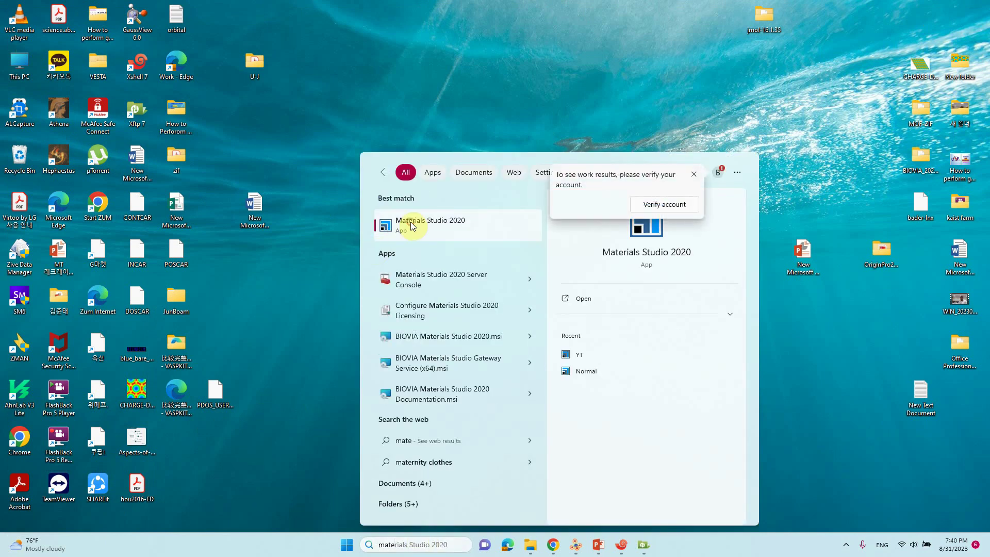
pyautogui.click(408, 220)
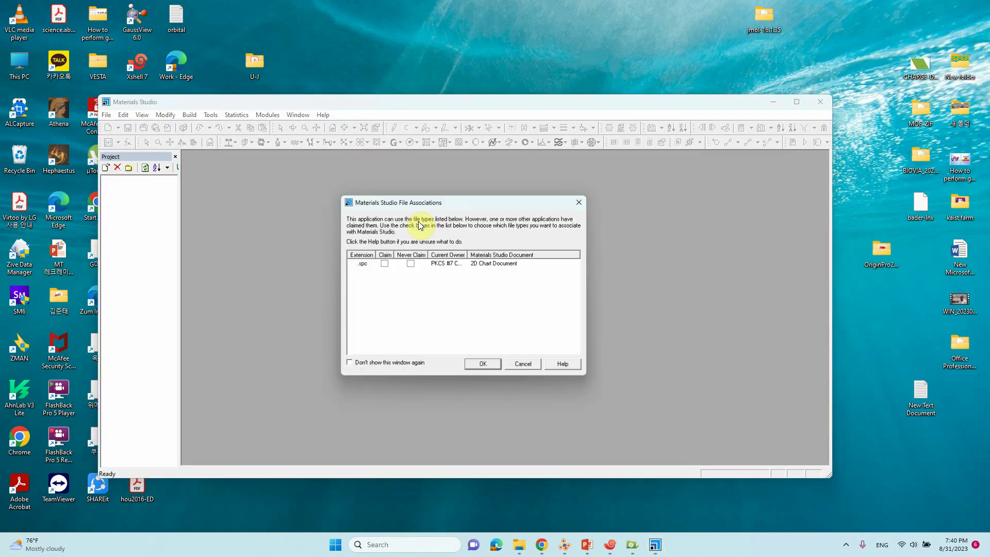
pyautogui.click(485, 367)
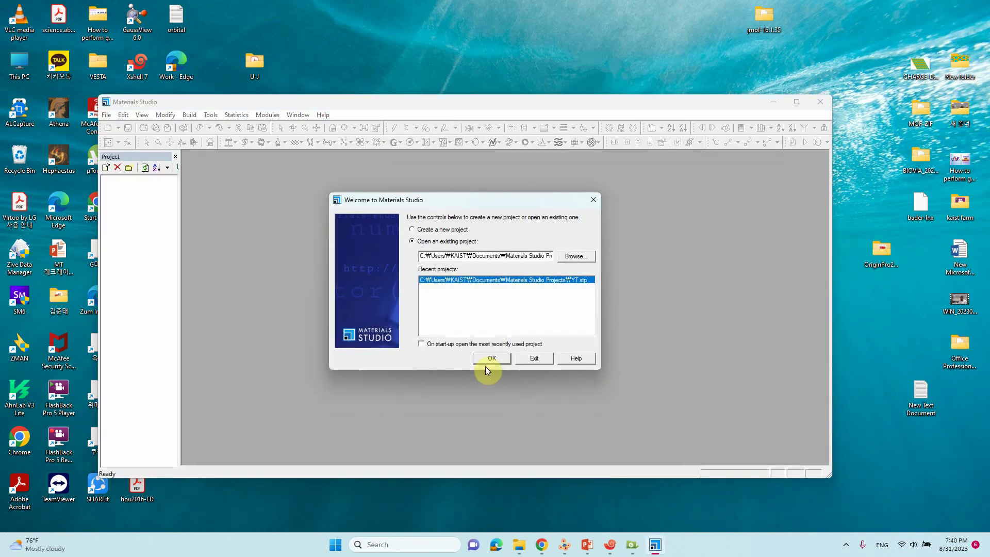
pyautogui.click(484, 356)
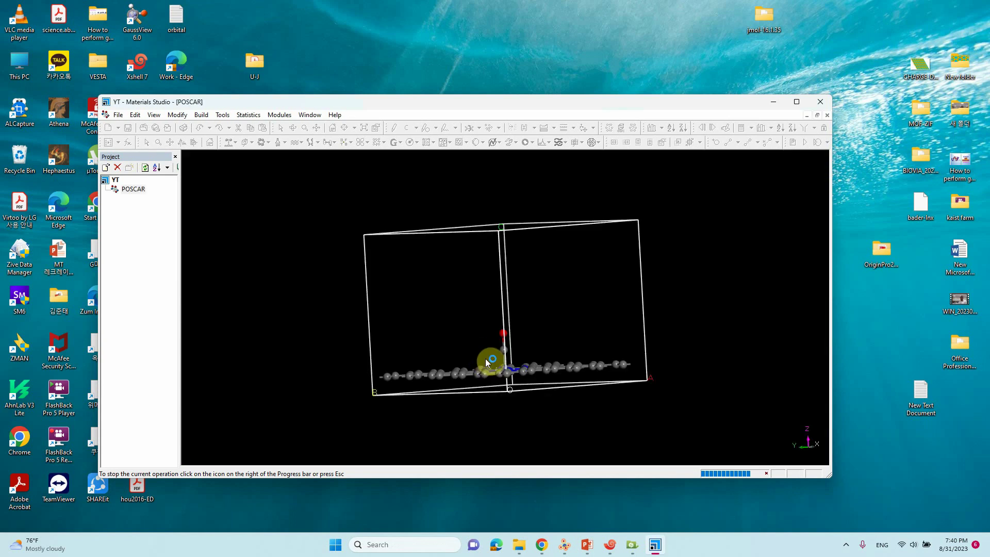
# Delete the POSCAR document from the YT project and reposition the application window on the desktop
pyautogui.rightClick(132, 191)
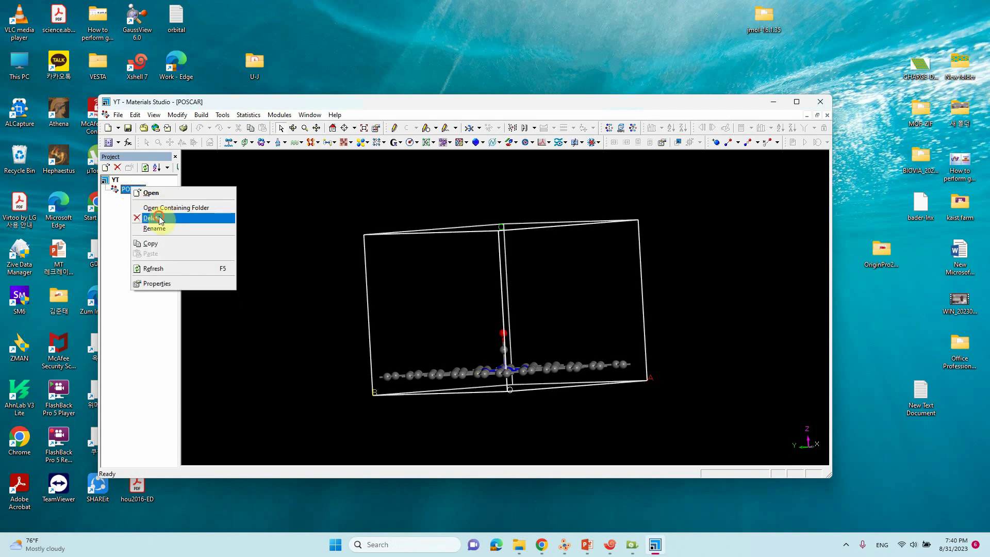
pyautogui.click(154, 217)
pyautogui.click(440, 304)
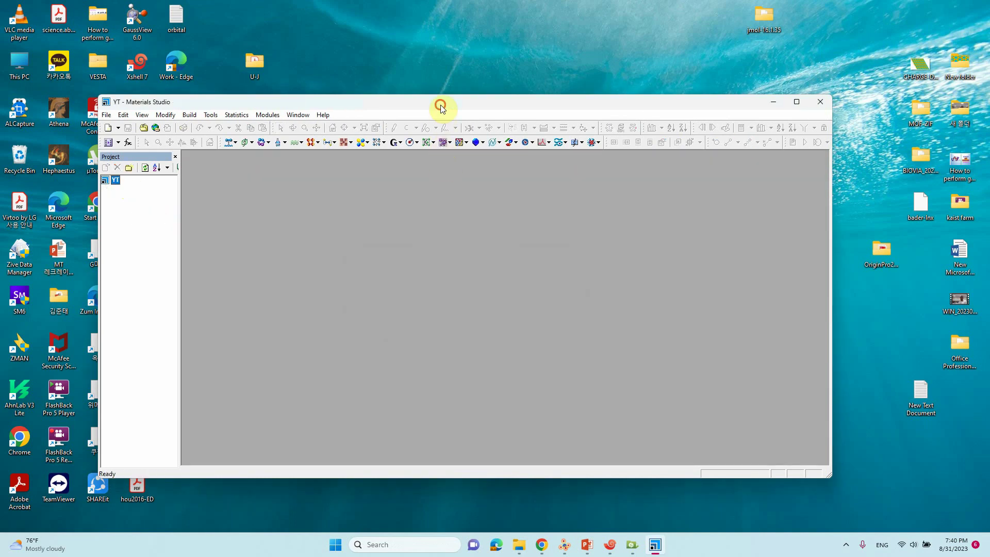
pyautogui.moveTo(438, 103); pyautogui.dragTo(497, 63)
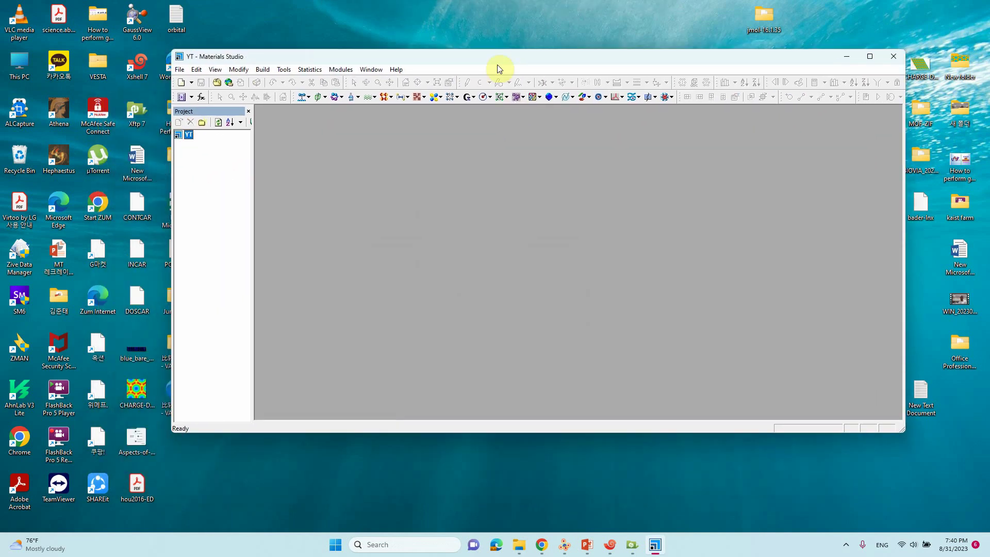
# Create a new 3D Atomistic document in the YT project
pyautogui.click(181, 83)
pyautogui.click(426, 194)
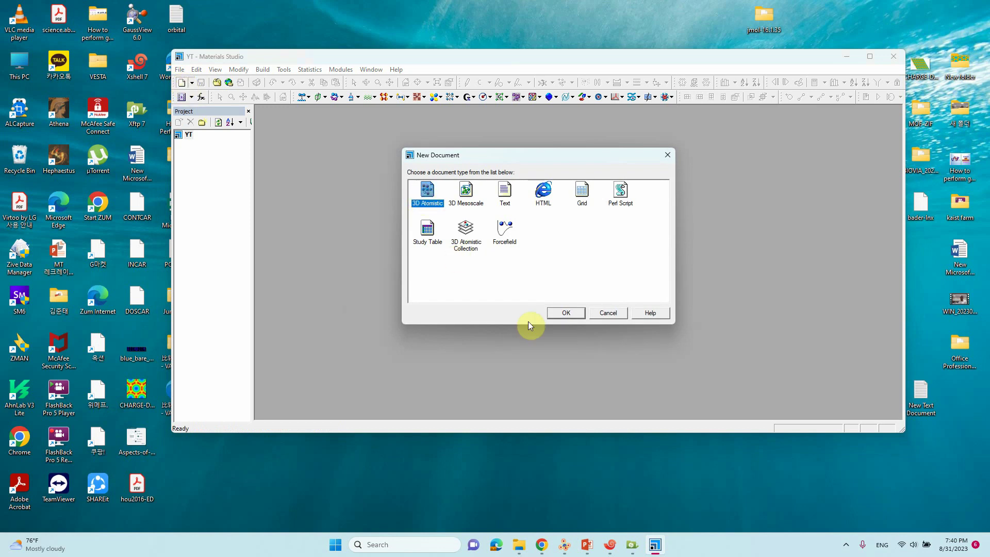
pyautogui.click(566, 312)
pyautogui.click(791, 127)
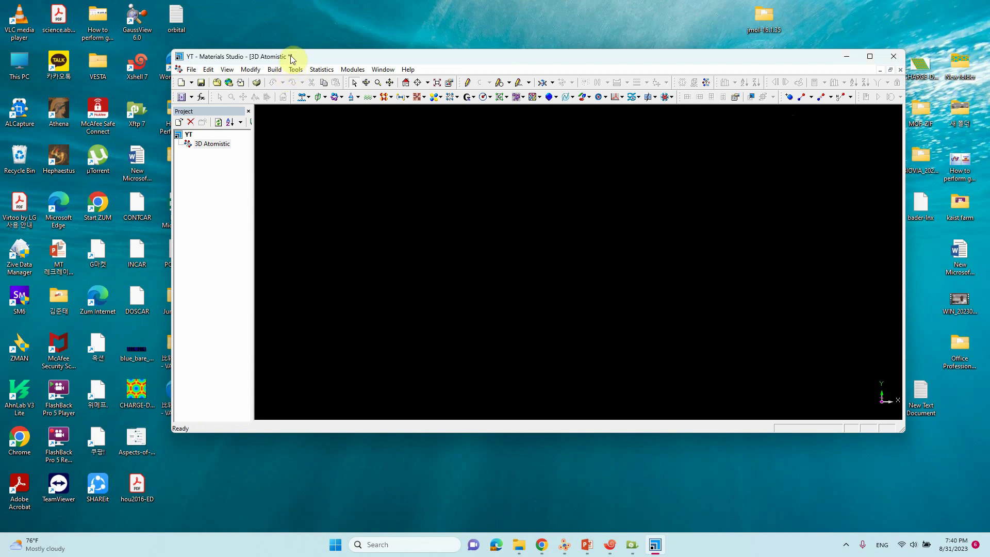
# Import the CeO2 structure from the metal-oxides folder of the sample Structures and maximize the application window
pyautogui.moveTo(290, 59); pyautogui.dragTo(316, 61)
pyautogui.click(217, 73)
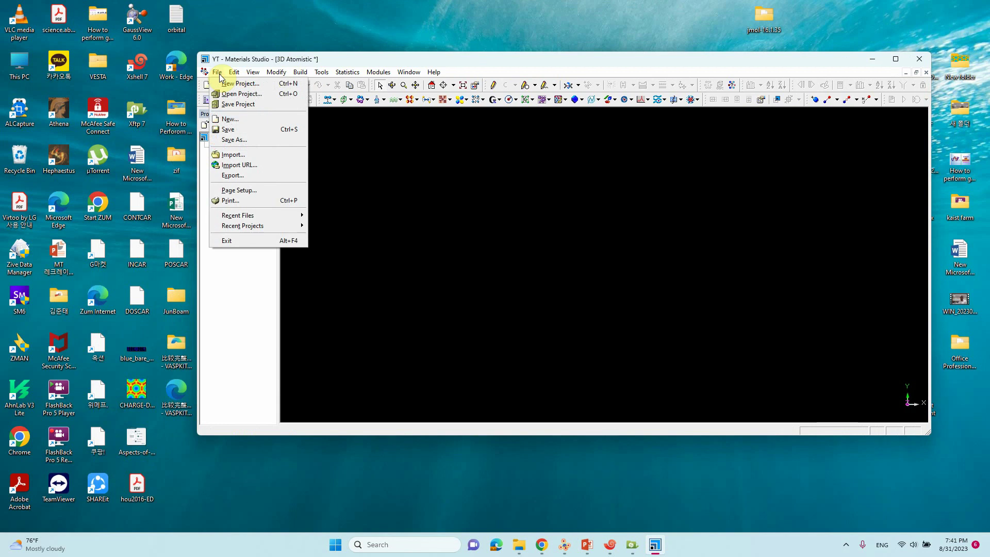
pyautogui.click(234, 156)
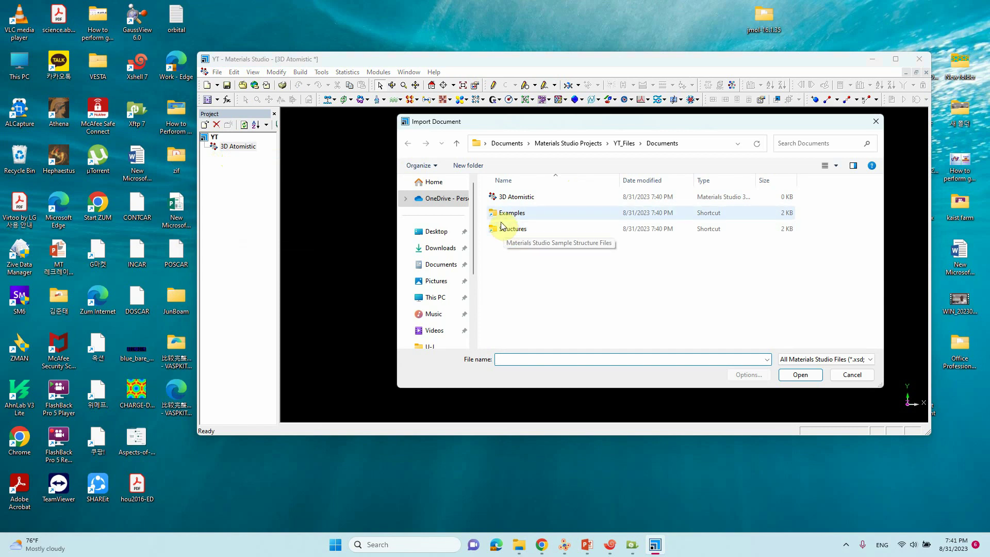
pyautogui.doubleClick(513, 230)
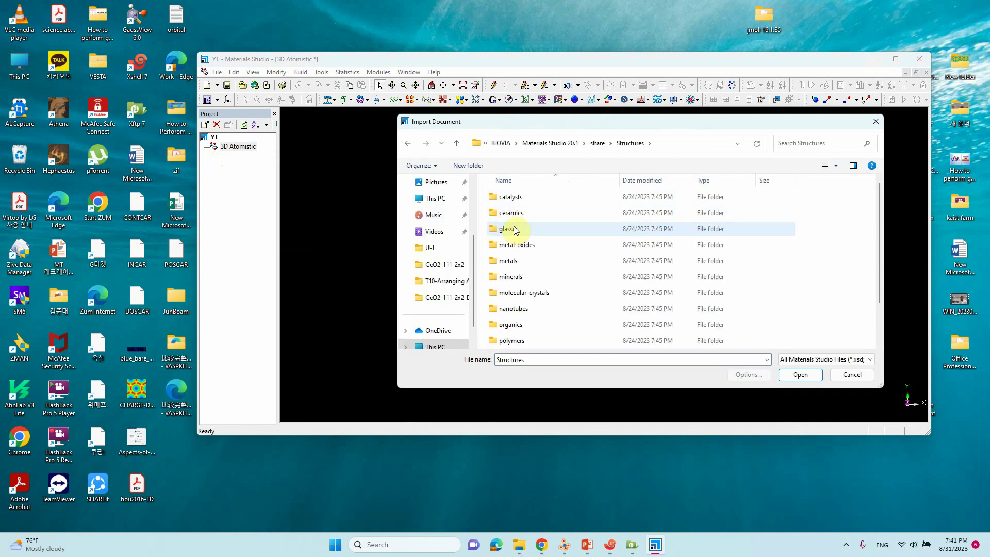
pyautogui.doubleClick(521, 245)
pyautogui.scroll(-1, 524, 253)
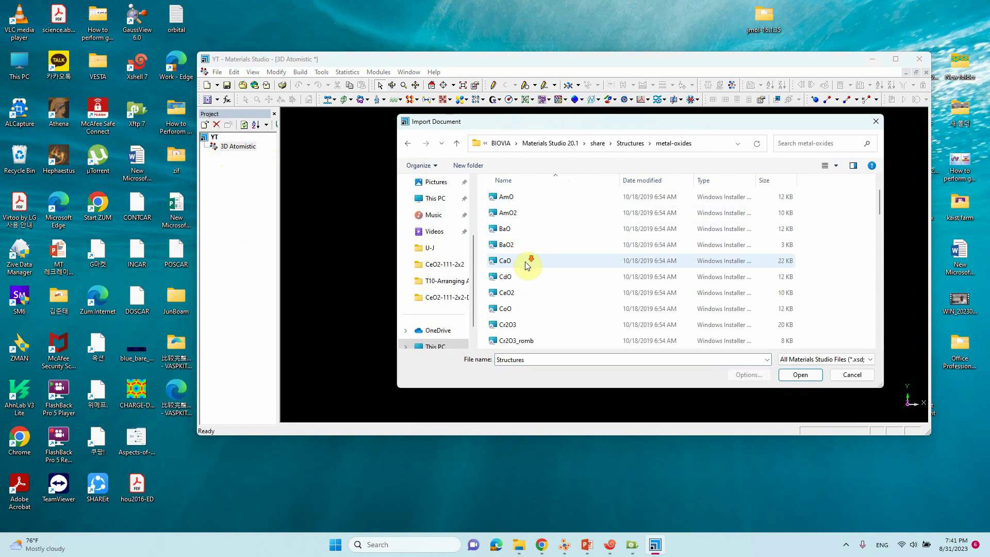
pyautogui.click(505, 292)
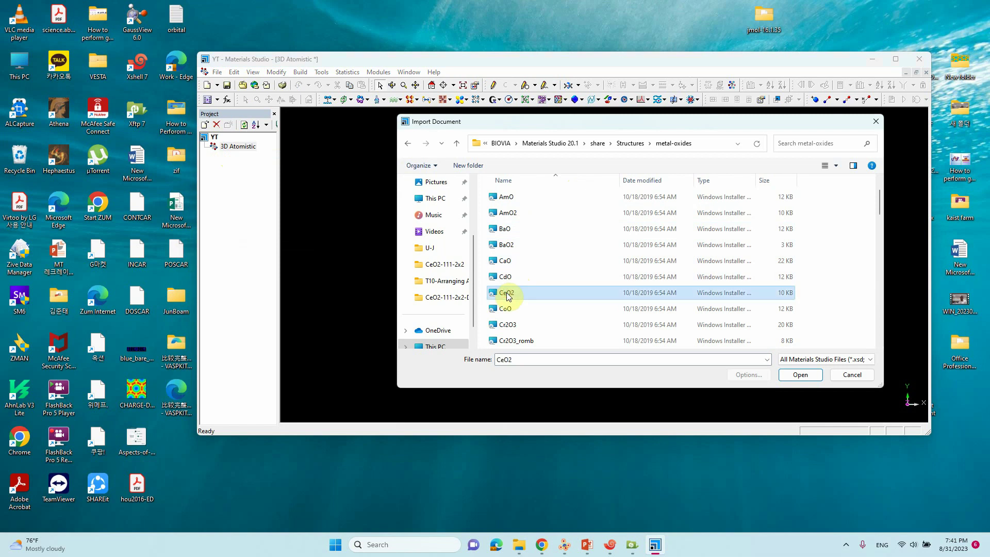
pyautogui.click(800, 375)
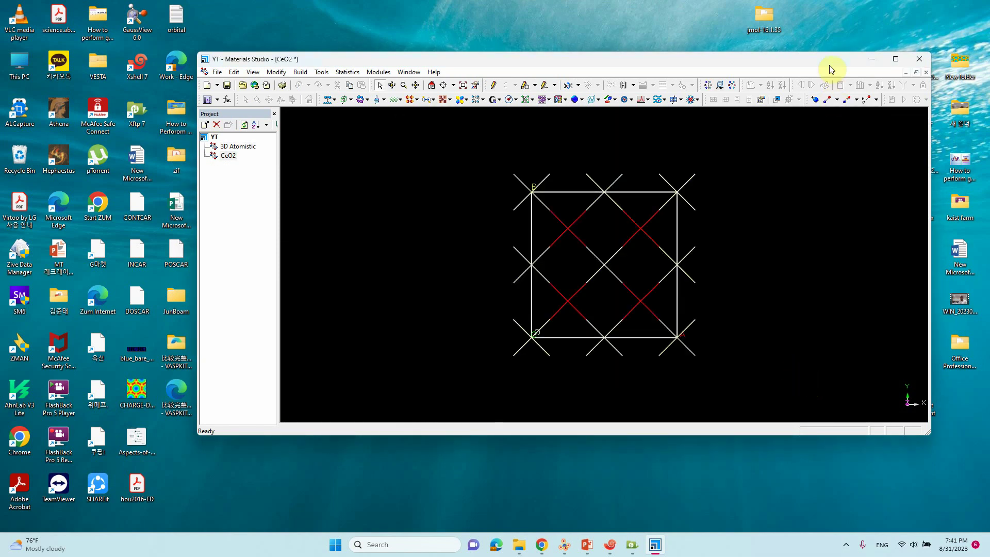
pyautogui.click(896, 62)
# Display the CeO2 atoms as ball and stick with a stick radius of 0.1 and a ball radius of 0.5
pyautogui.rightClick(308, 196)
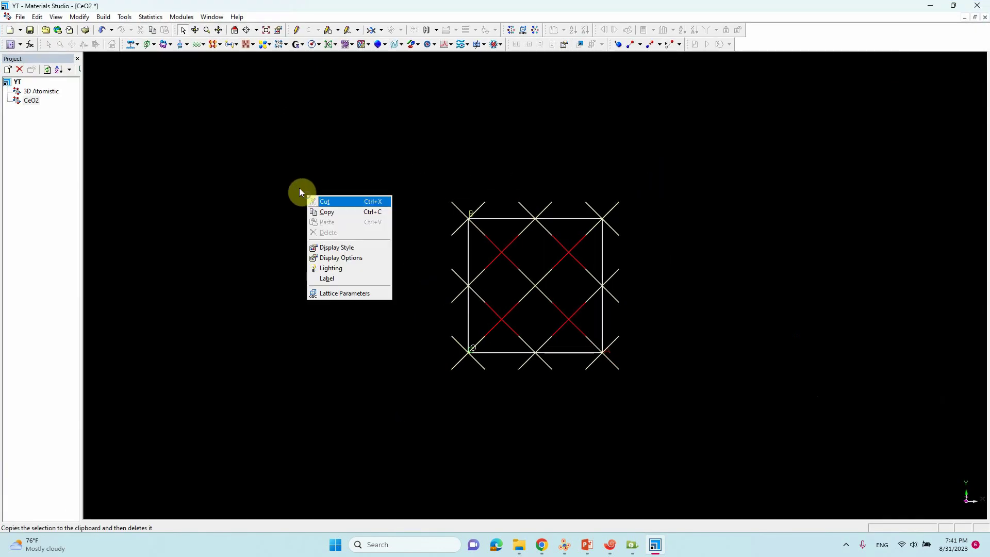
pyautogui.click(331, 248)
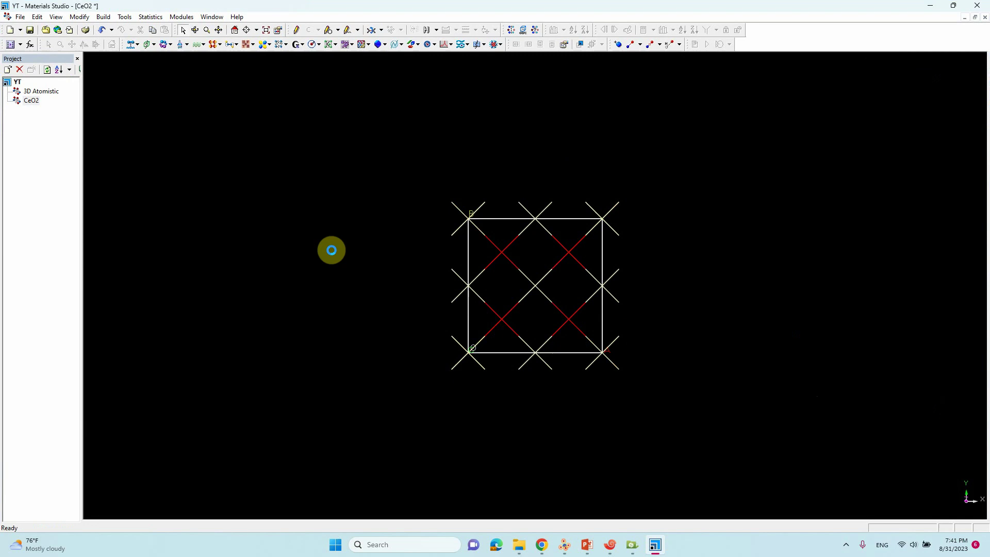
pyautogui.click(181, 227)
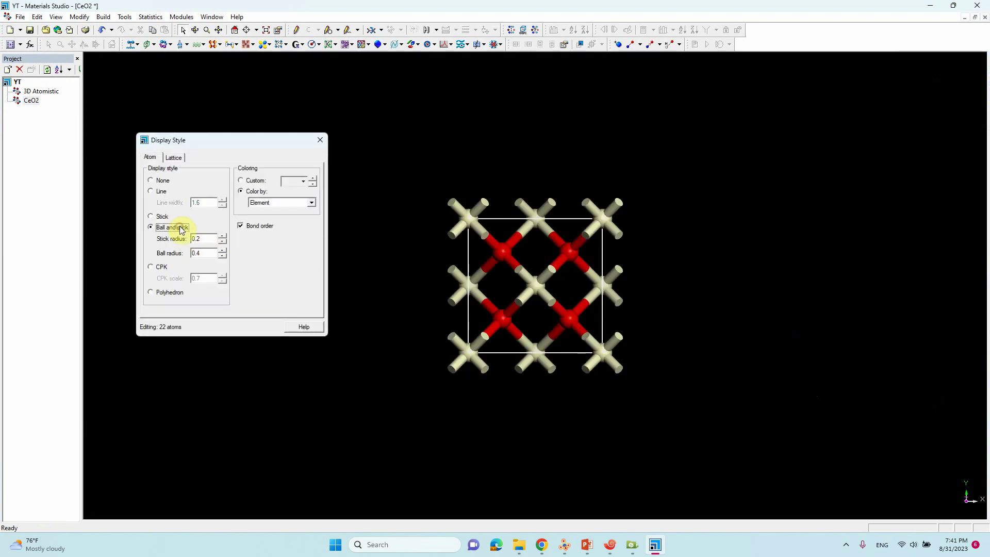
pyautogui.click(222, 242)
pyautogui.click(223, 251)
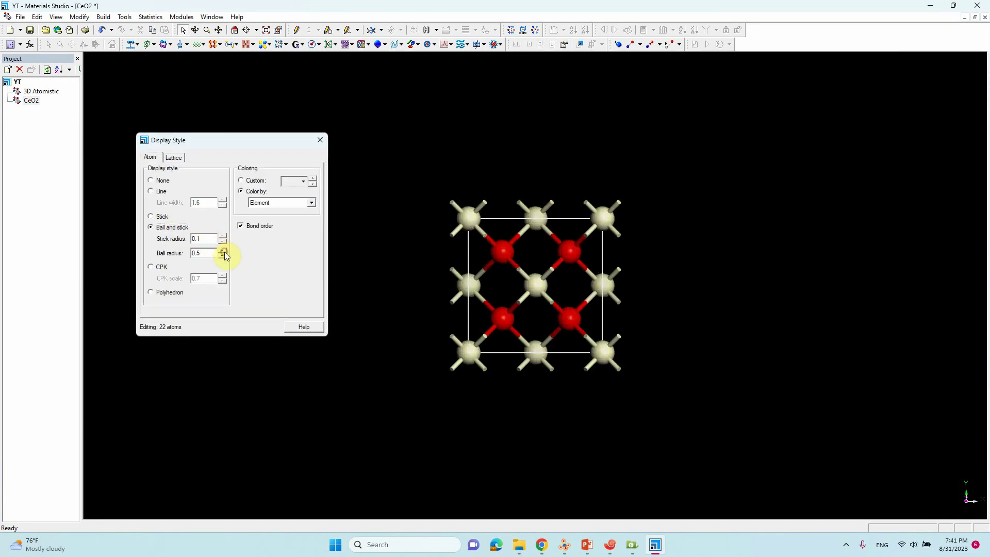
pyautogui.click(319, 140)
# Rotate the CeO2 cell and review its space group and lattice parameters in Rebuild Crystal without changing them
pyautogui.click(195, 29)
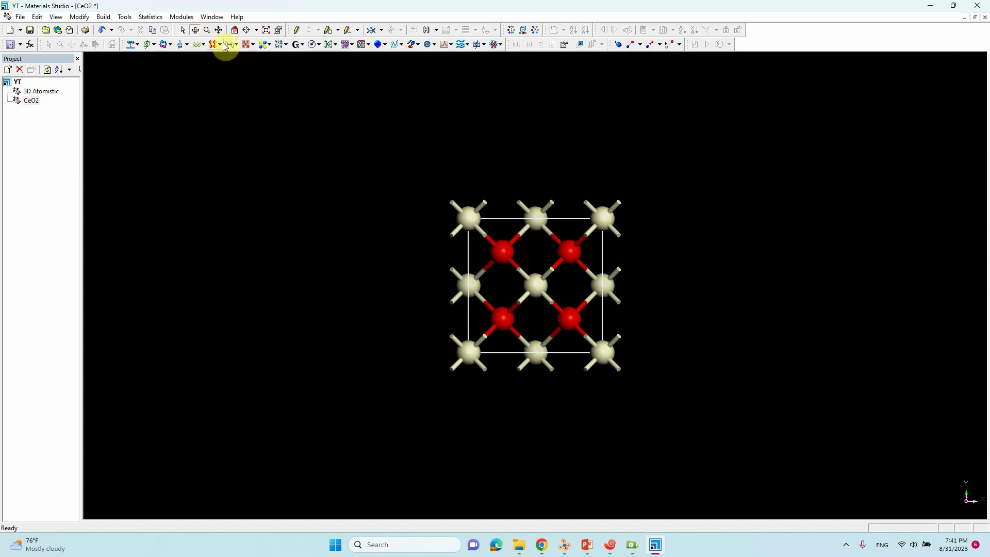
pyautogui.moveTo(539, 313); pyautogui.dragTo(536, 267)
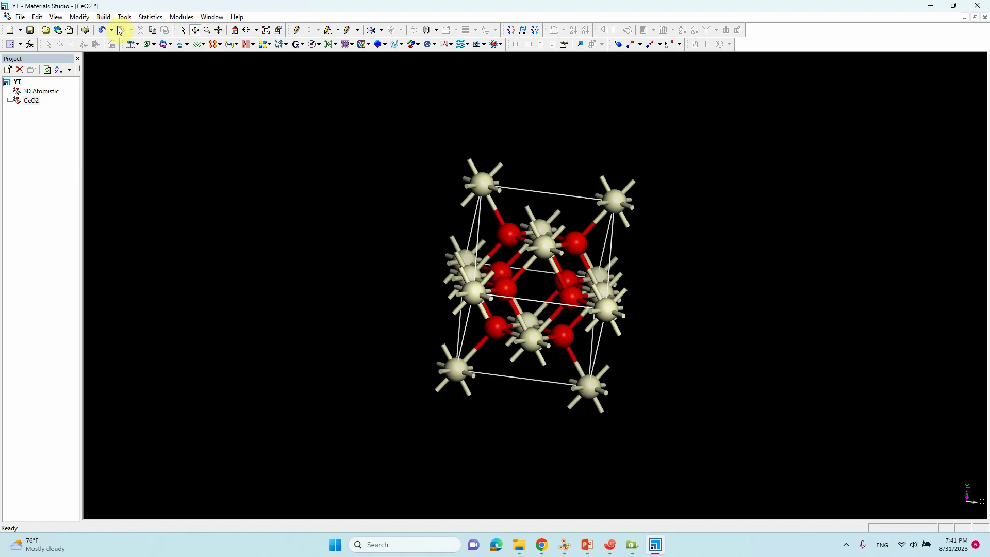
pyautogui.click(103, 17)
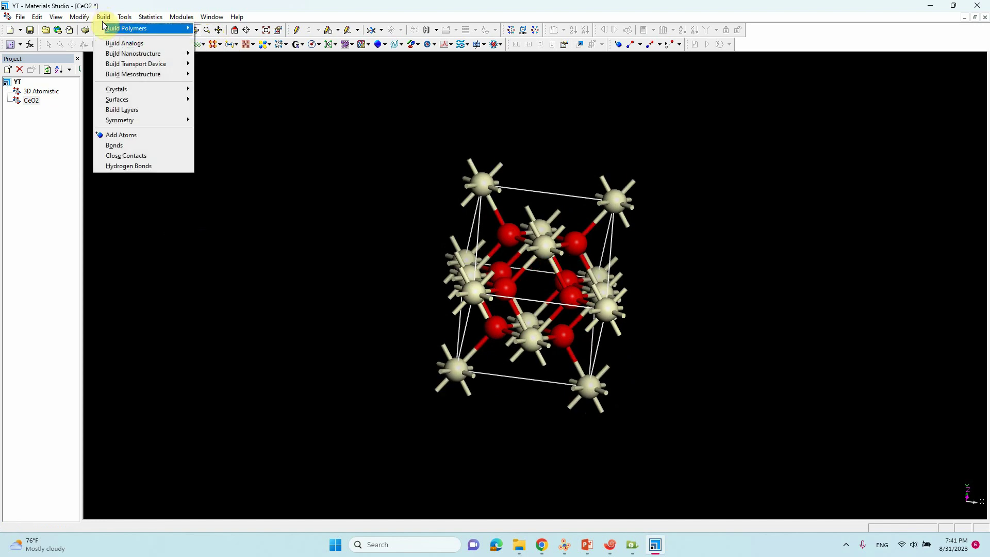
pyautogui.moveTo(116, 89)
pyautogui.click(219, 96)
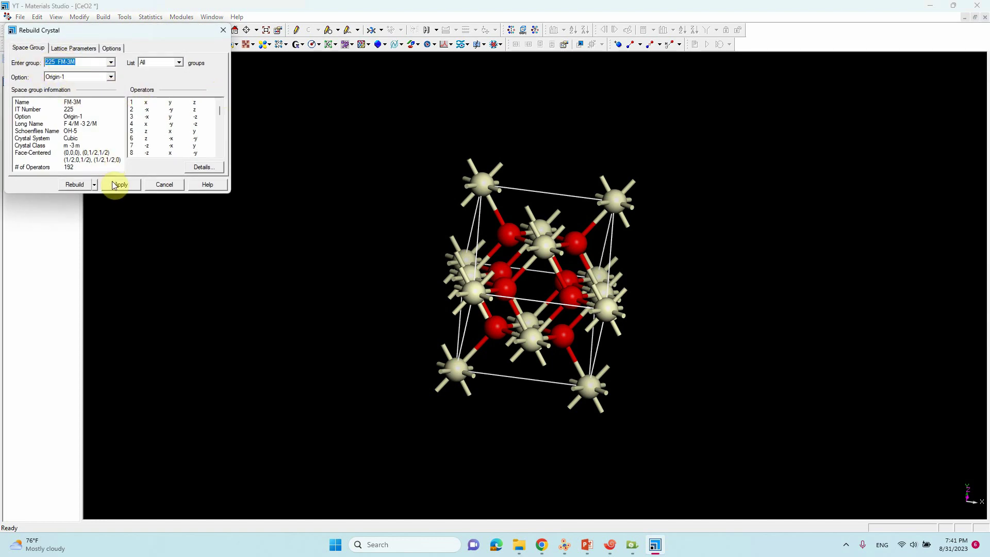
pyautogui.click(88, 51)
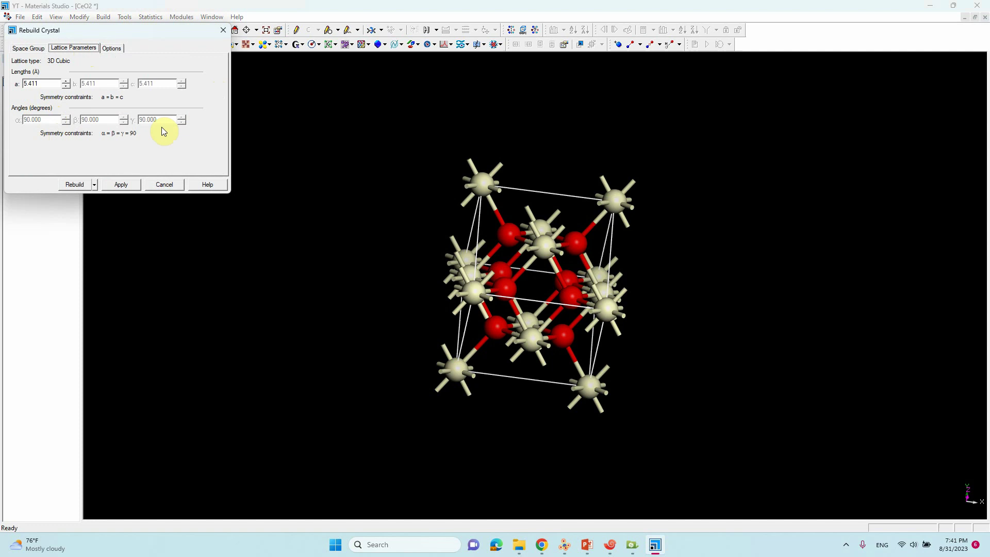
pyautogui.click(226, 32)
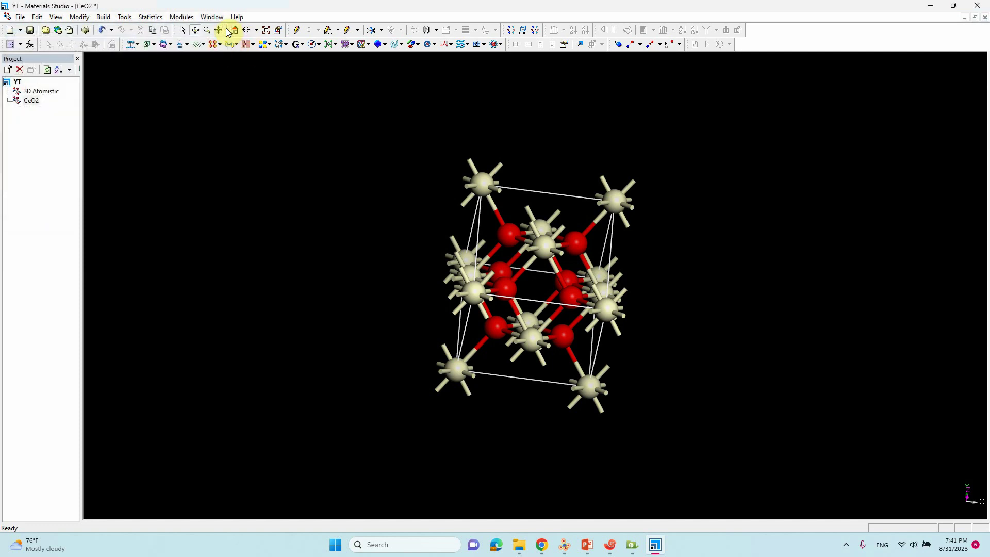
# Start Cleave Surface on the CeO2 crystal and set the cleave plane (h k l) to 1 1 1
pyautogui.moveTo(263, 193); pyautogui.dragTo(560, 255, button='right')
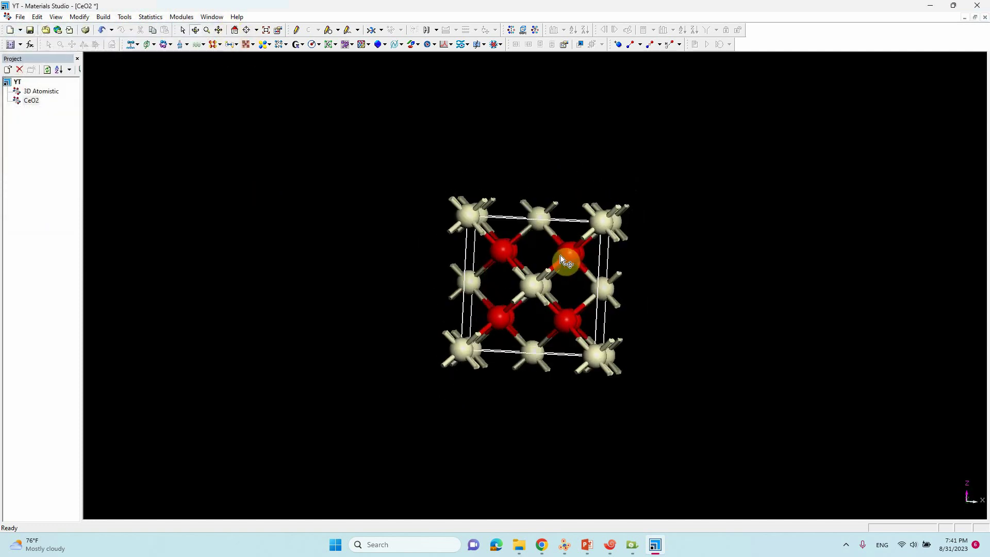
pyautogui.click(125, 16)
pyautogui.moveTo(107, 22)
pyautogui.moveTo(126, 101)
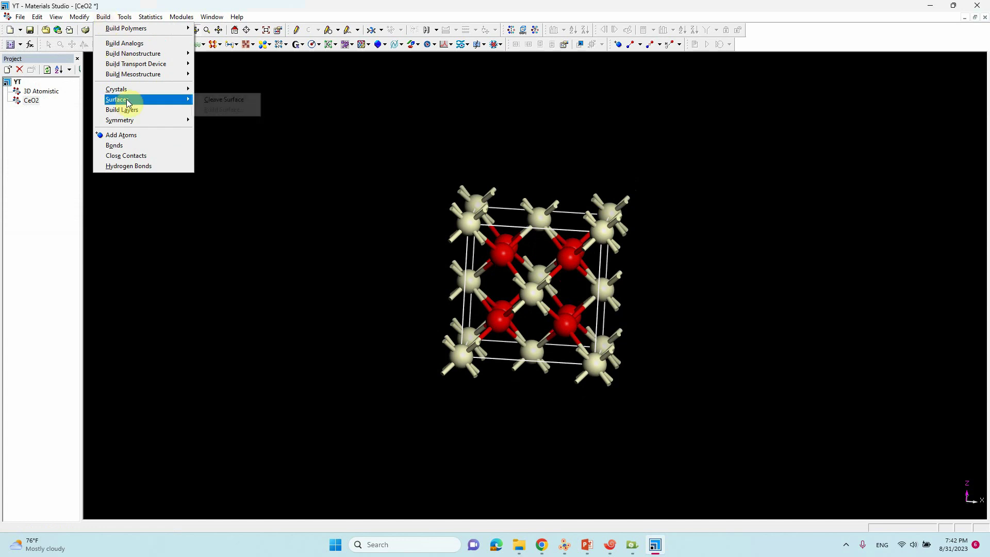
pyautogui.click(203, 99)
pyautogui.moveTo(191, 227); pyautogui.dragTo(316, 182)
pyautogui.click(323, 213)
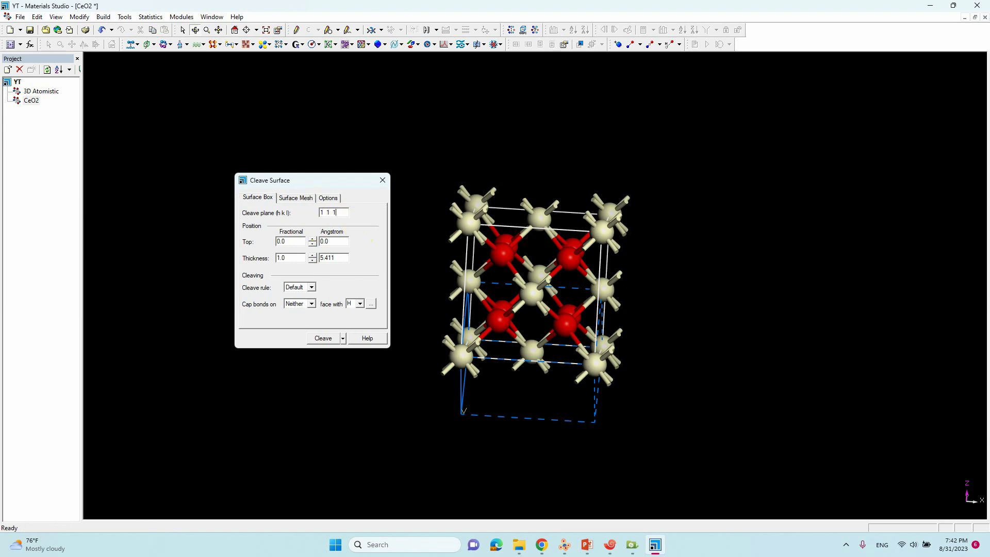
pyautogui.click(289, 241)
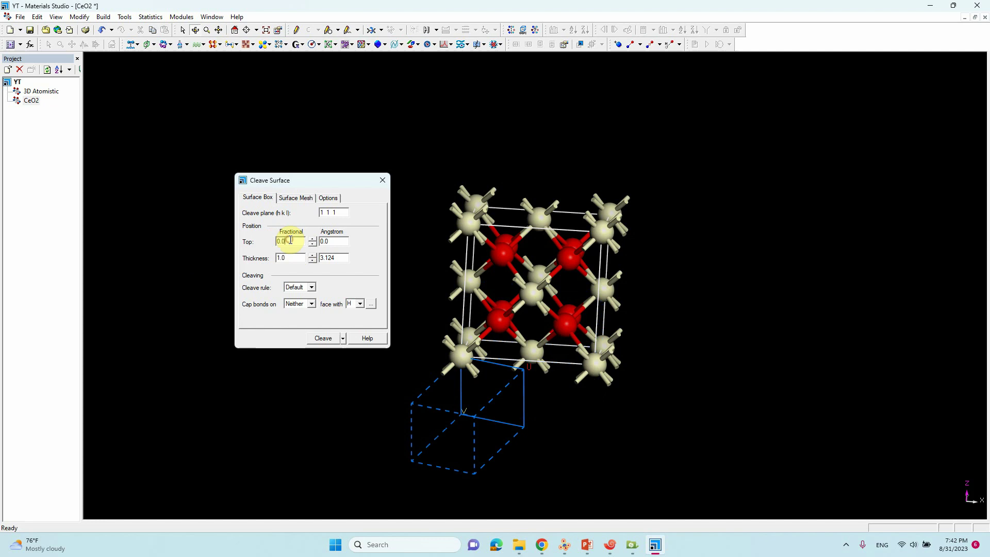
# Inspect the cleave plane preview, cleave the CeO2 crystal along it and move the dialog clear of the resulting structure
pyautogui.scroll(-2, 468, 265)
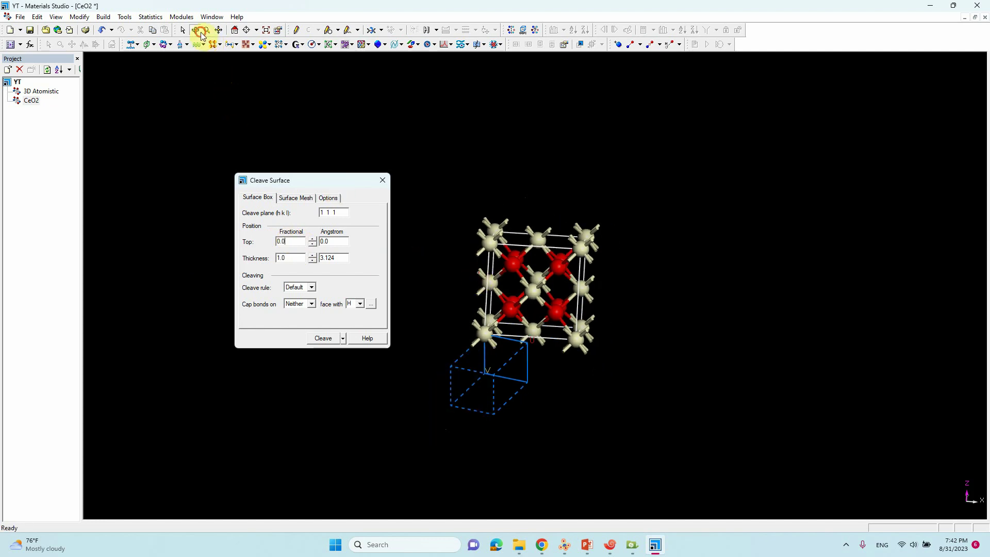
pyautogui.moveTo(437, 260); pyautogui.dragTo(538, 268, button='right')
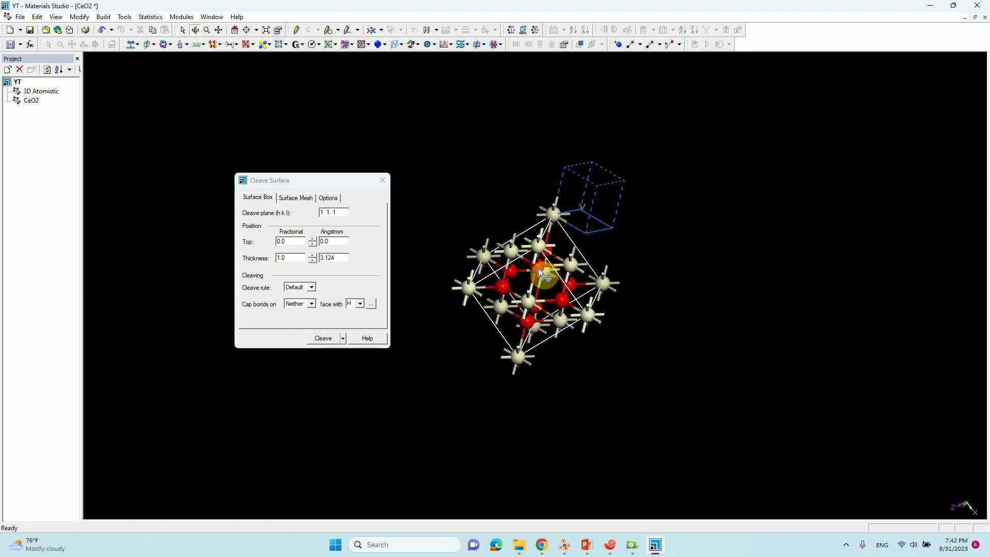
pyautogui.click(323, 338)
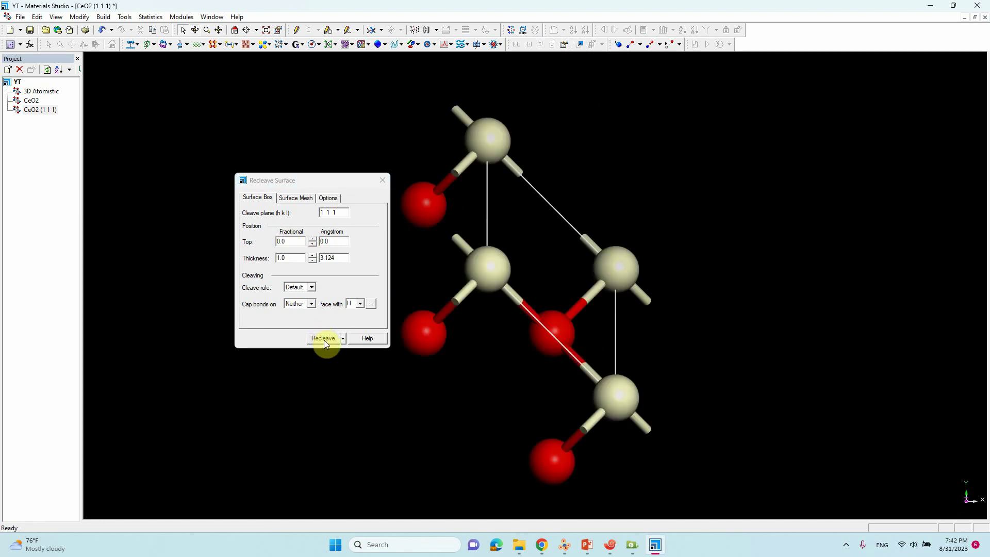
pyautogui.moveTo(377, 180); pyautogui.dragTo(320, 179)
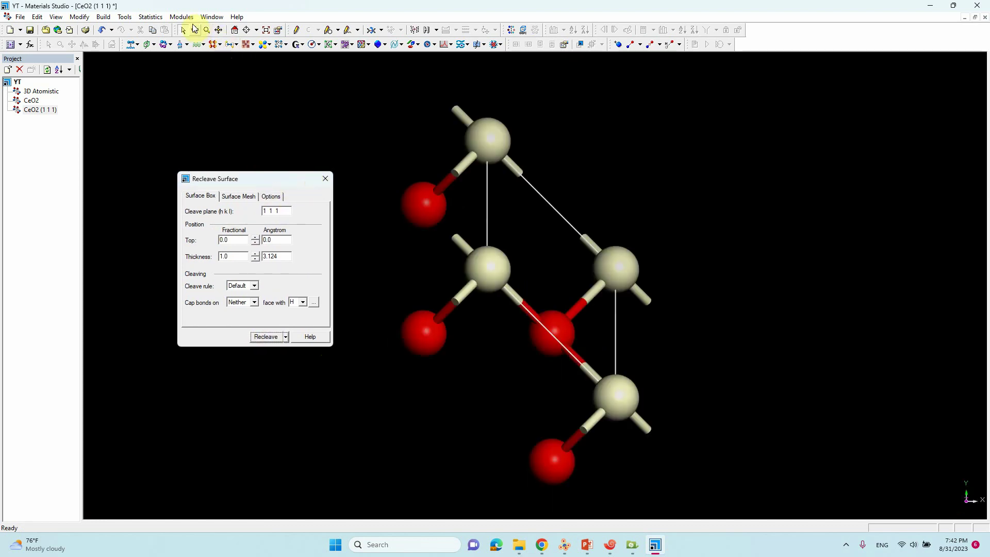
# Try lower top positions for the CeO2 (1 1 1) surface, down to fractional -0.75, and inspect each termination from the side
pyautogui.moveTo(568, 237); pyautogui.dragTo(570, 338)
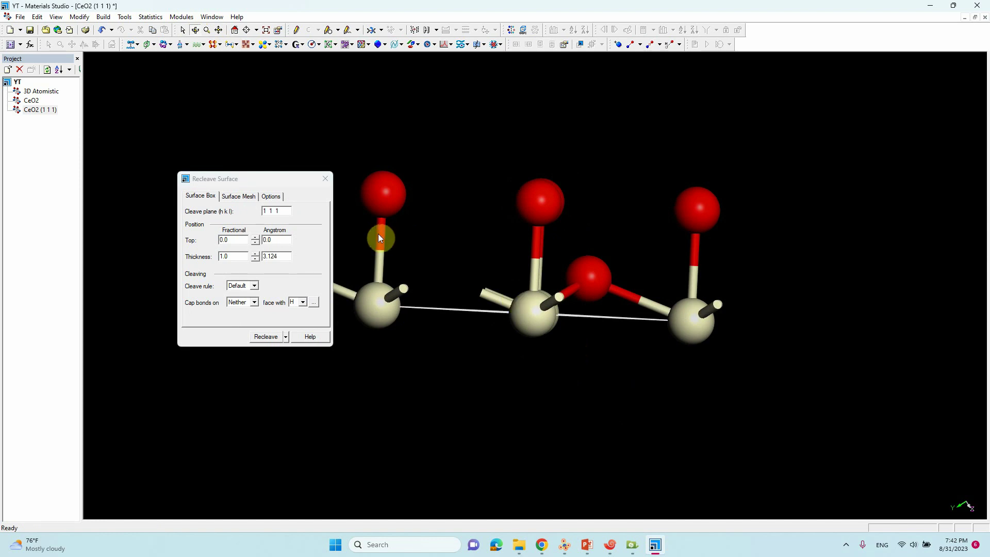
pyautogui.click(255, 247)
pyautogui.click(255, 244)
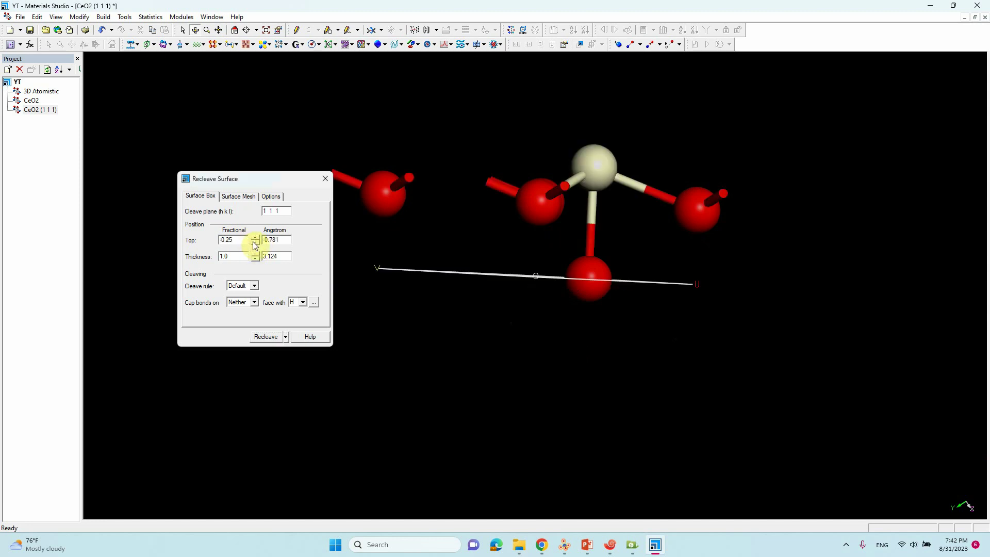
pyautogui.click(255, 244)
pyautogui.click(255, 244)
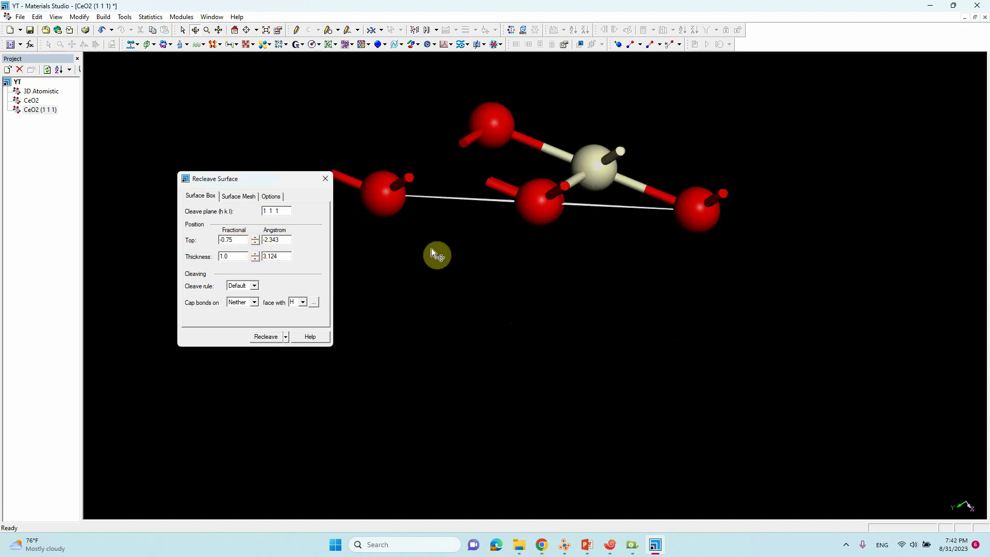
pyautogui.moveTo(436, 253); pyautogui.dragTo(467, 263)
# Set the surface's fractional top position to 0.25 and inspect the resulting oxygen-terminated layer from the side
pyautogui.click(253, 237)
pyautogui.click(253, 237)
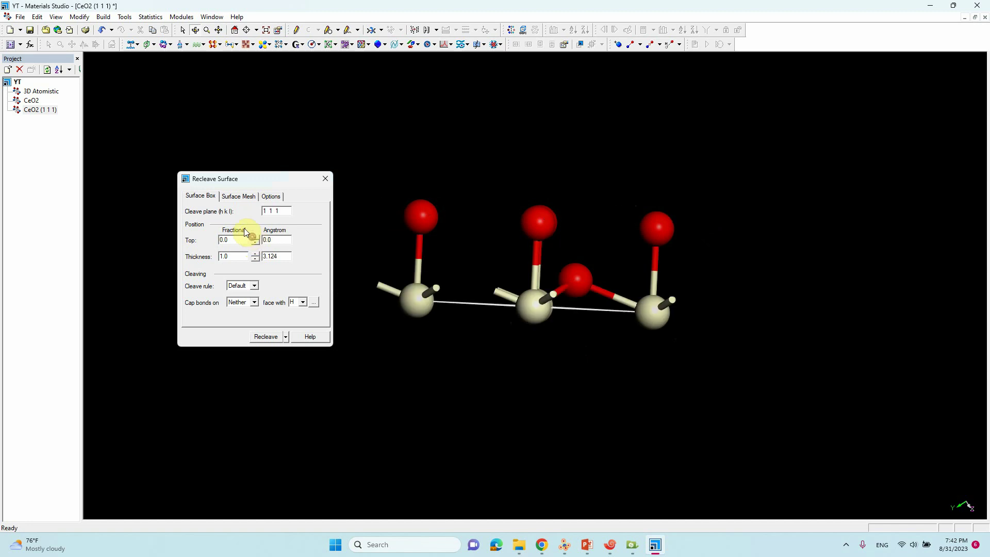
pyautogui.click(254, 238)
pyautogui.click(254, 238)
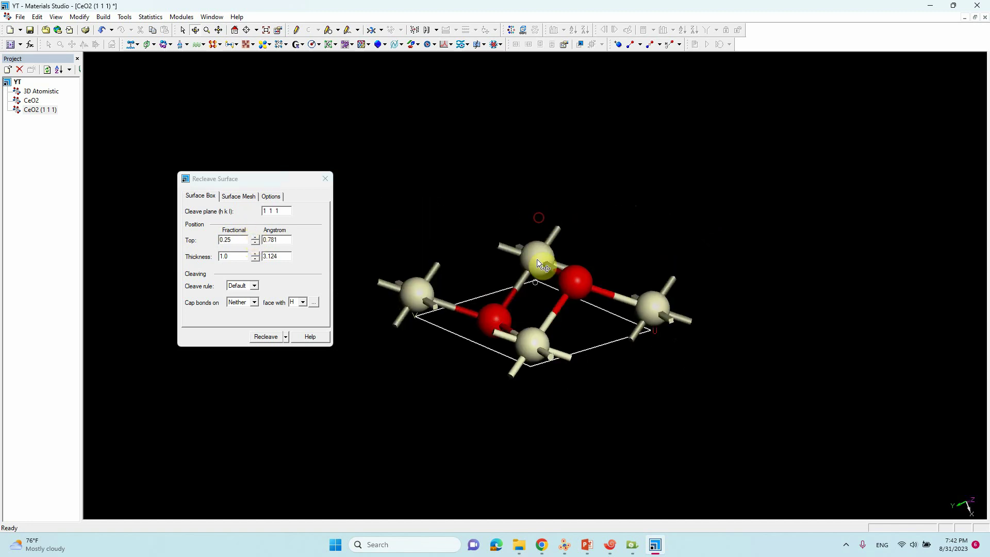
pyautogui.moveTo(537, 258); pyautogui.dragTo(484, 369)
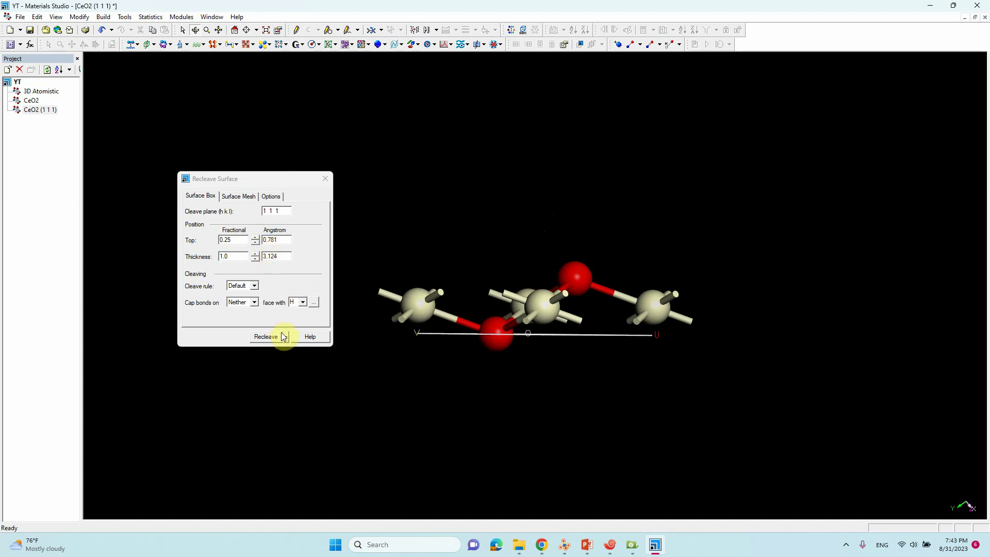
# Increase the fractional thickness of the CeO2 (1 1 1) surface to 4.0
pyautogui.click(254, 253)
pyautogui.click(255, 253)
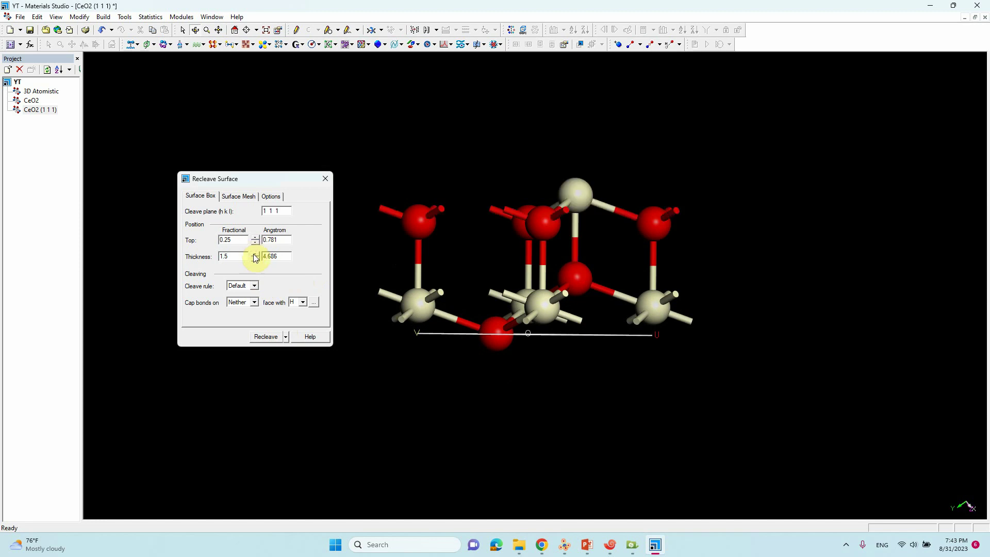
pyautogui.scroll(-2, 584, 304)
pyautogui.click(584, 305)
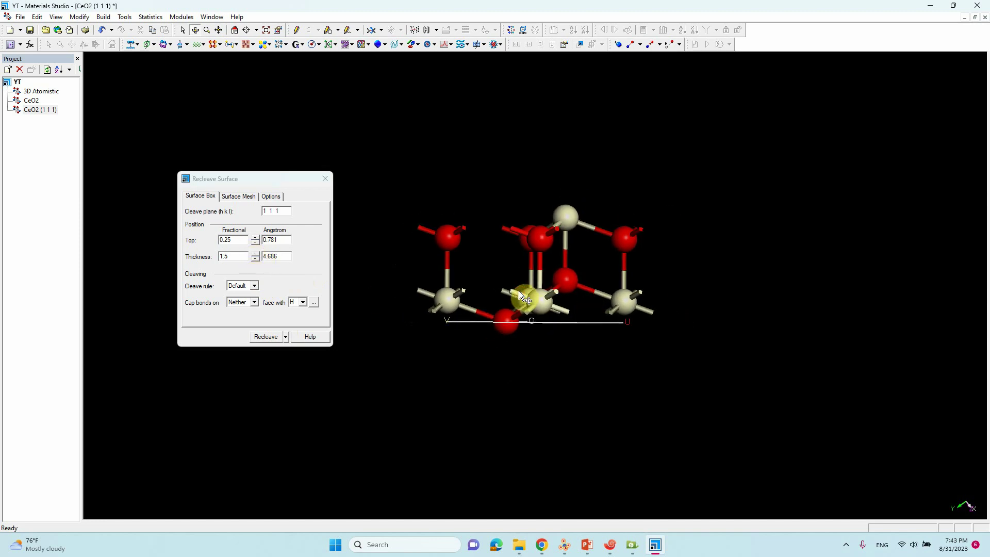
pyautogui.click(255, 253)
pyautogui.click(255, 254)
pyautogui.click(255, 254)
pyautogui.click(255, 253)
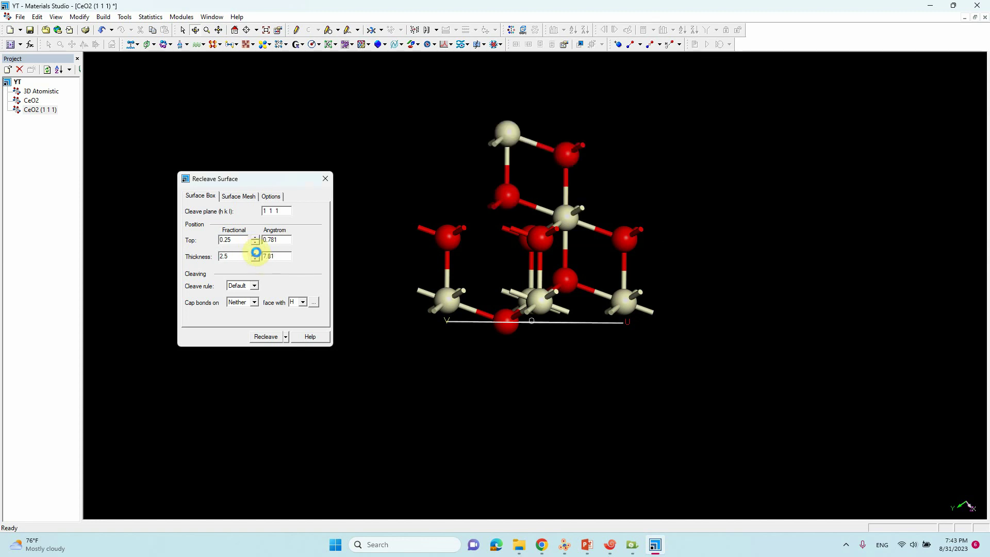
pyautogui.click(255, 254)
pyautogui.click(256, 254)
pyautogui.click(256, 254)
pyautogui.click(255, 253)
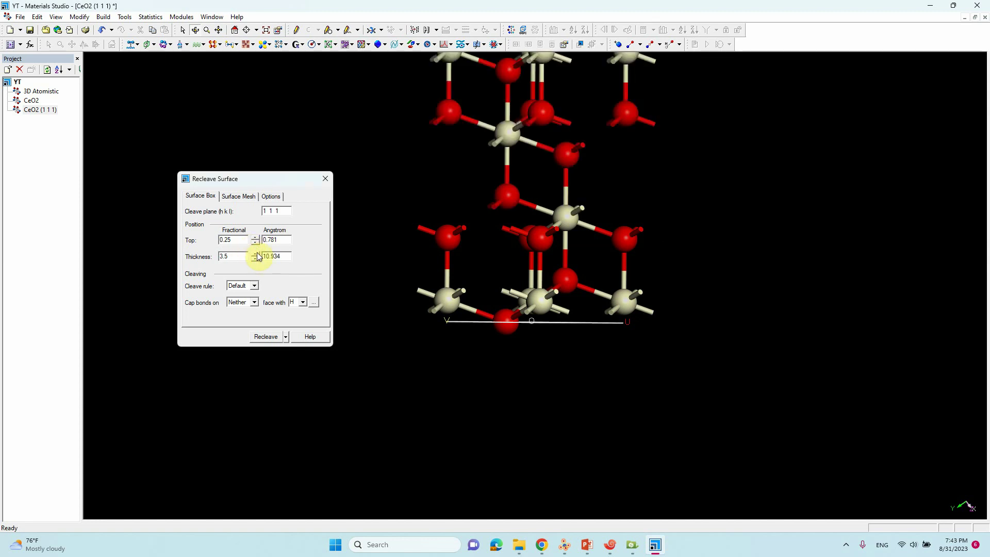
pyautogui.scroll(-2, 509, 262)
pyautogui.moveTo(508, 262); pyautogui.dragTo(534, 231, button='right')
pyautogui.click(256, 254)
pyautogui.click(256, 253)
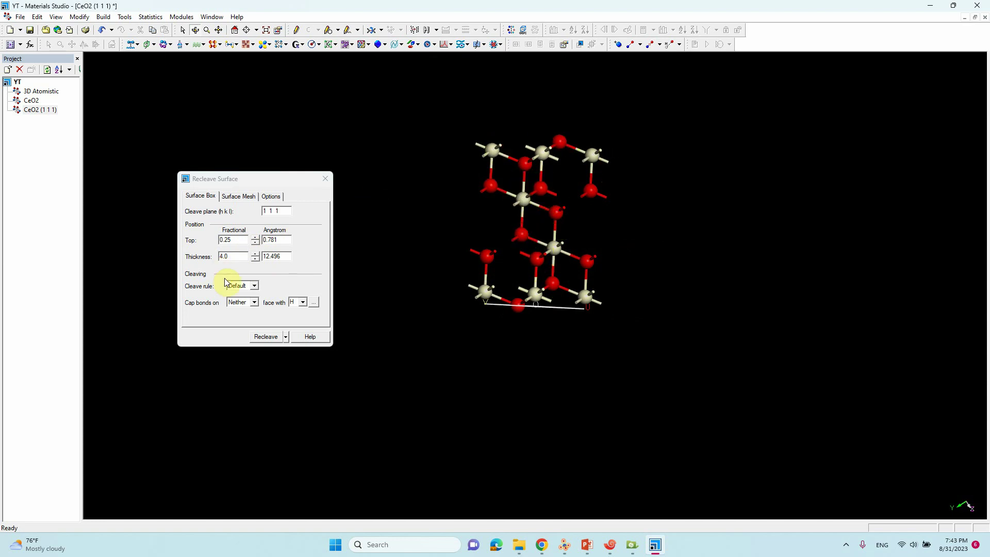
# Reduce the surface's fractional thickness to 3.0 and inspect its layers
pyautogui.click(255, 259)
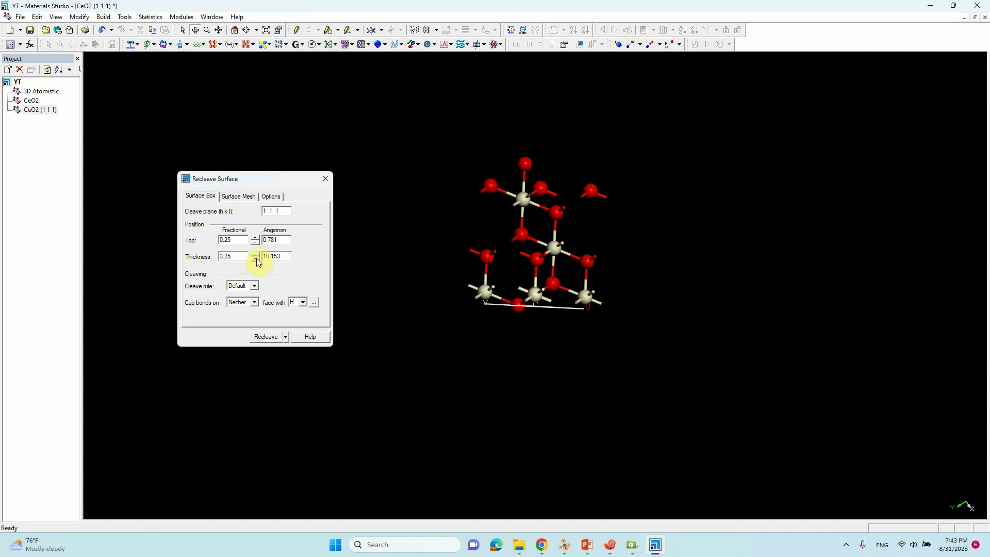
pyautogui.click(255, 259)
pyautogui.moveTo(565, 248); pyautogui.dragTo(530, 298)
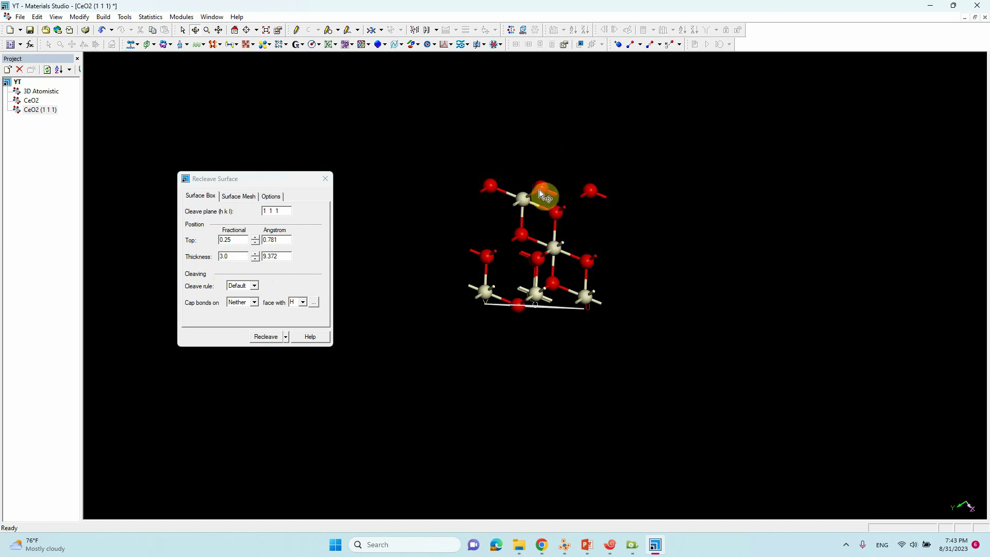
pyautogui.moveTo(539, 190)
pyautogui.mouseDown()
pyautogui.moveTo(553, 213)
pyautogui.moveTo(573, 333)
pyautogui.moveTo(556, 206)
pyautogui.moveTo(544, 199)
pyautogui.mouseUp()
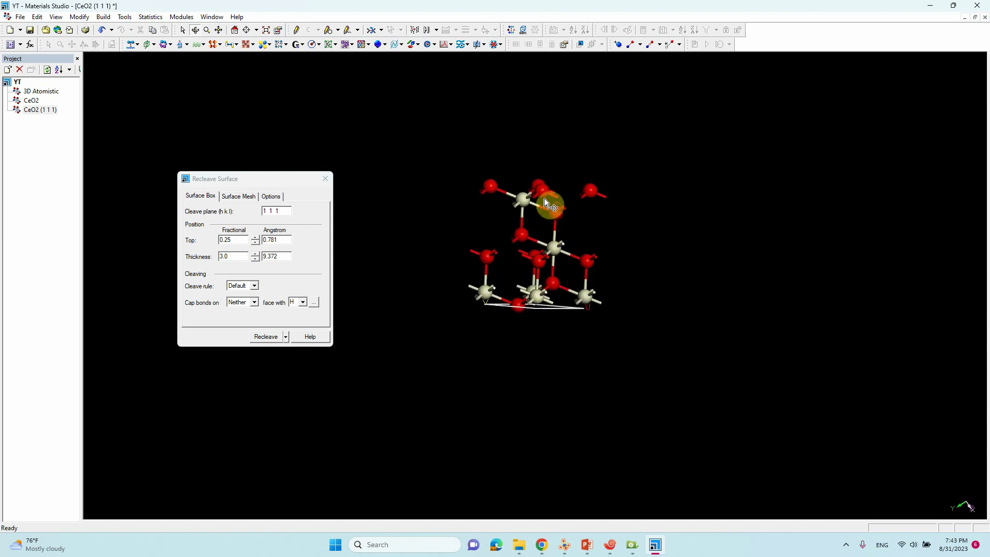
pyautogui.click(249, 205)
# Build a vacuum slab from the surface with orientation C and a vacuum thickness of 20.00 Å, and close the Recleave Surface dialog
pyautogui.click(103, 17)
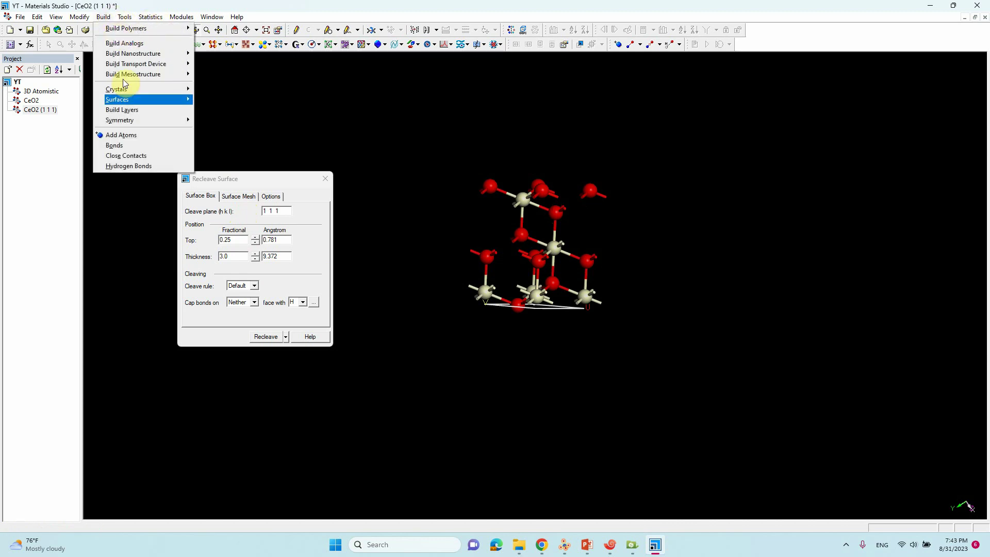
pyautogui.moveTo(123, 92)
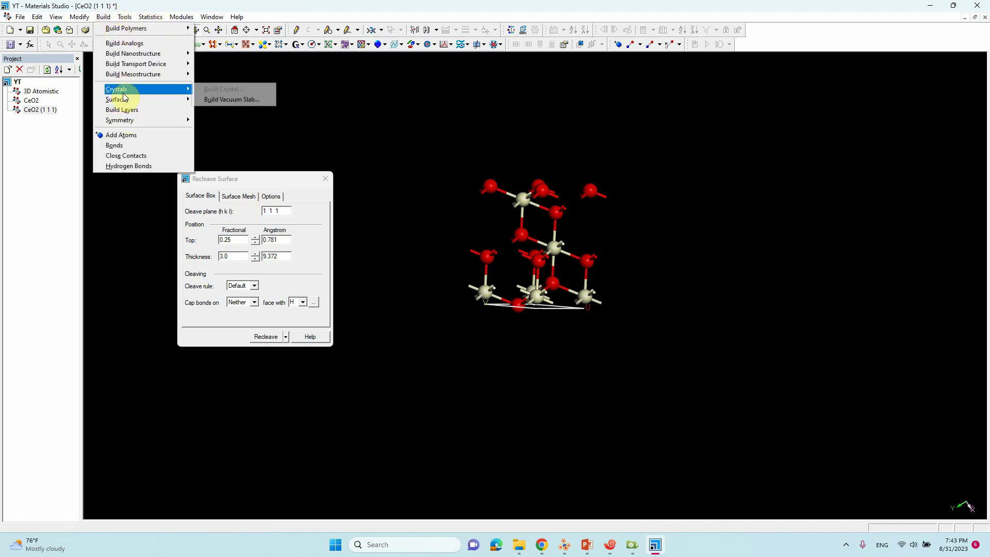
pyautogui.click(229, 100)
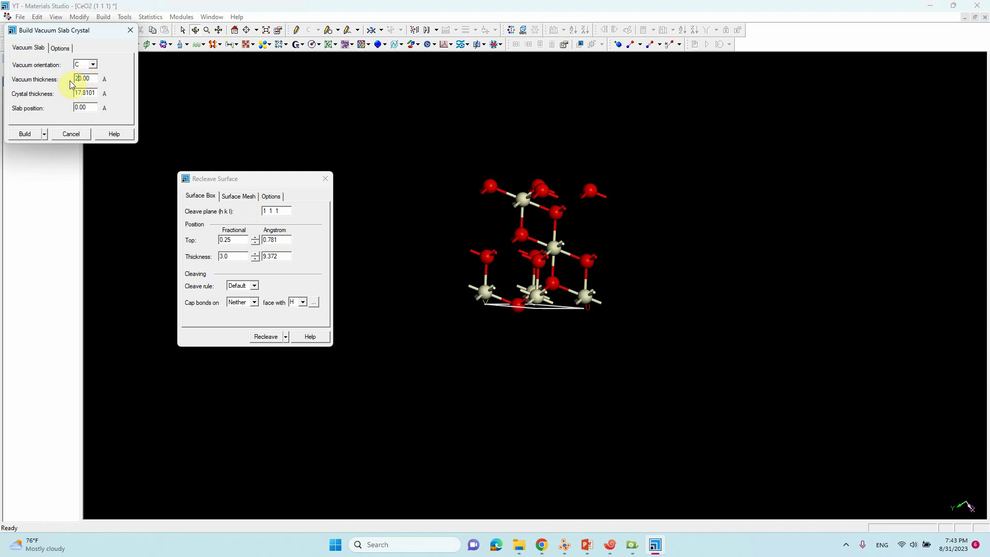
pyautogui.click(26, 134)
pyautogui.moveTo(522, 176); pyautogui.dragTo(539, 283, button='right')
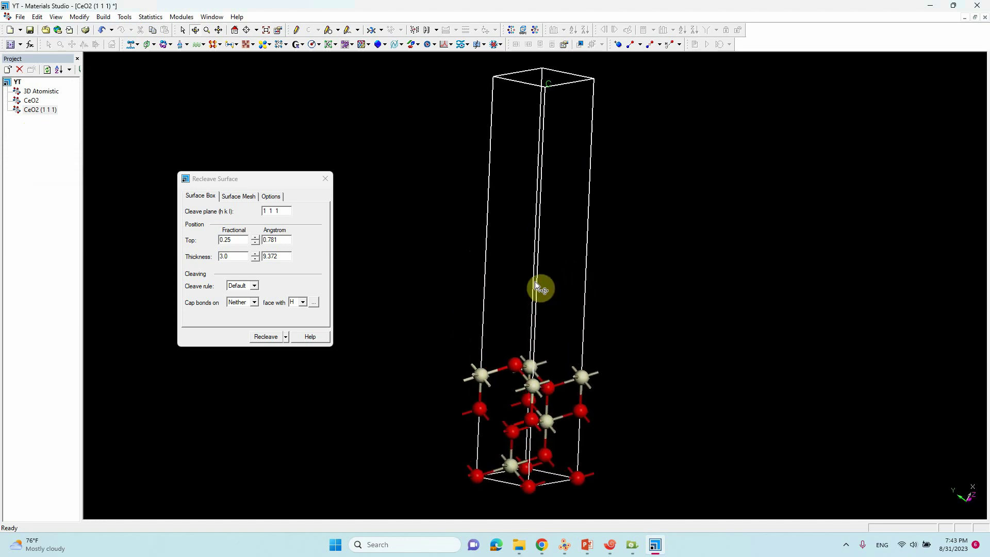
pyautogui.click(329, 181)
pyautogui.moveTo(505, 237); pyautogui.dragTo(511, 266, button='right')
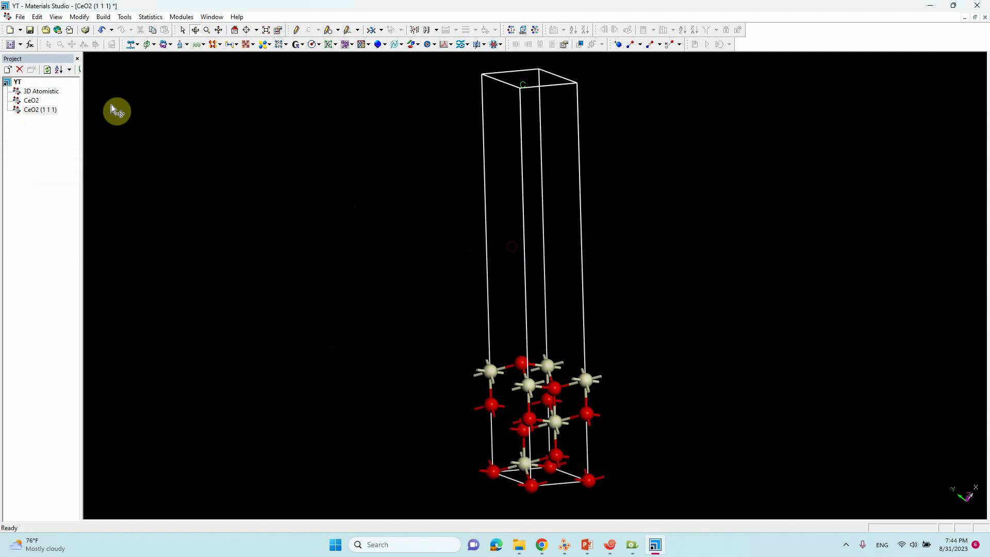
# Create a 2 x 2 x 1 supercell of the CeO2 (1 1 1) slab and inspect it from the side
pyautogui.click(103, 16)
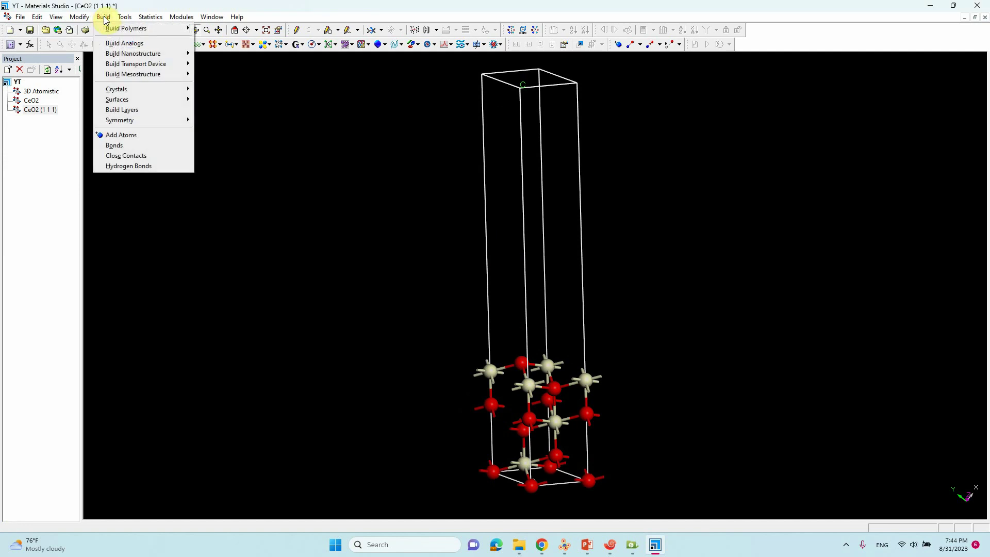
pyautogui.moveTo(120, 120)
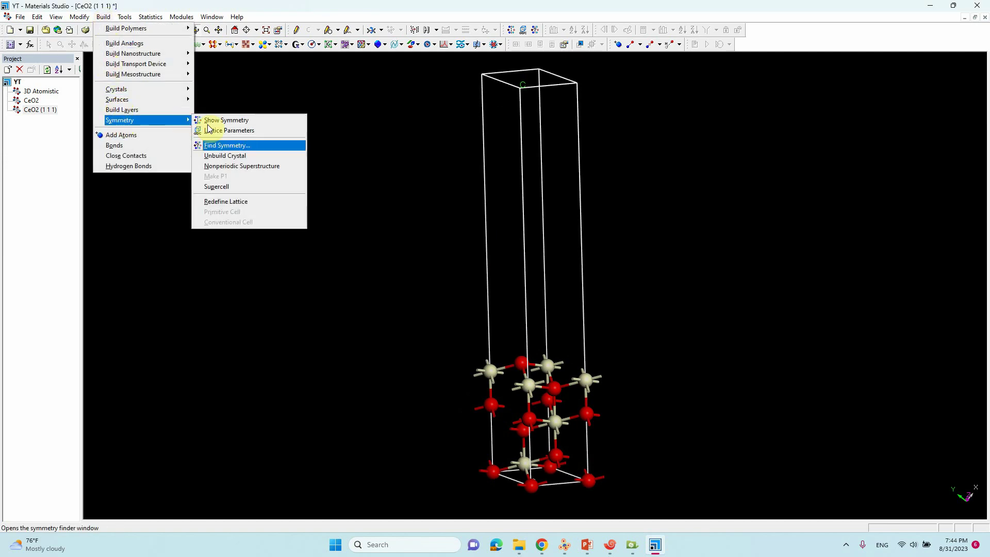
pyautogui.click(214, 187)
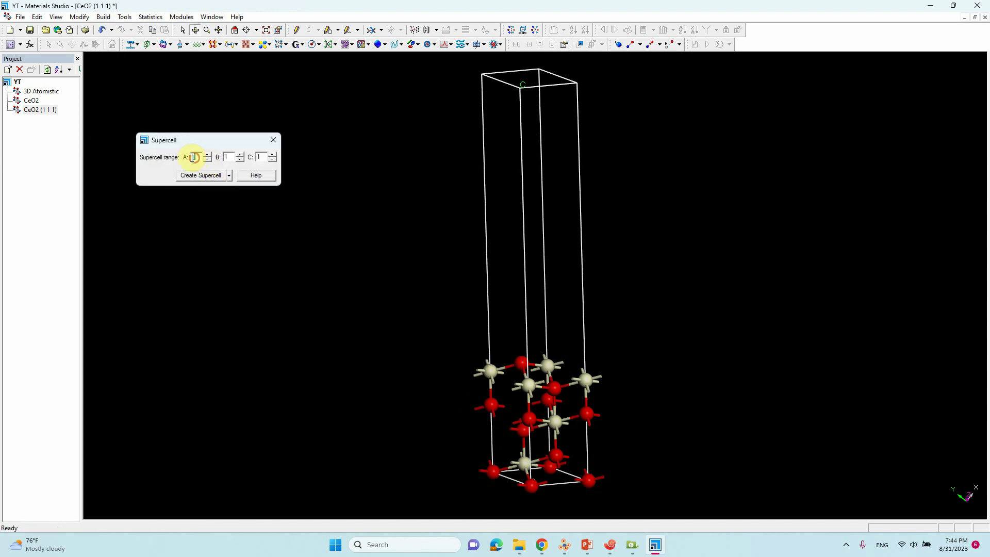
pyautogui.doubleClick(226, 159)
pyautogui.click(196, 175)
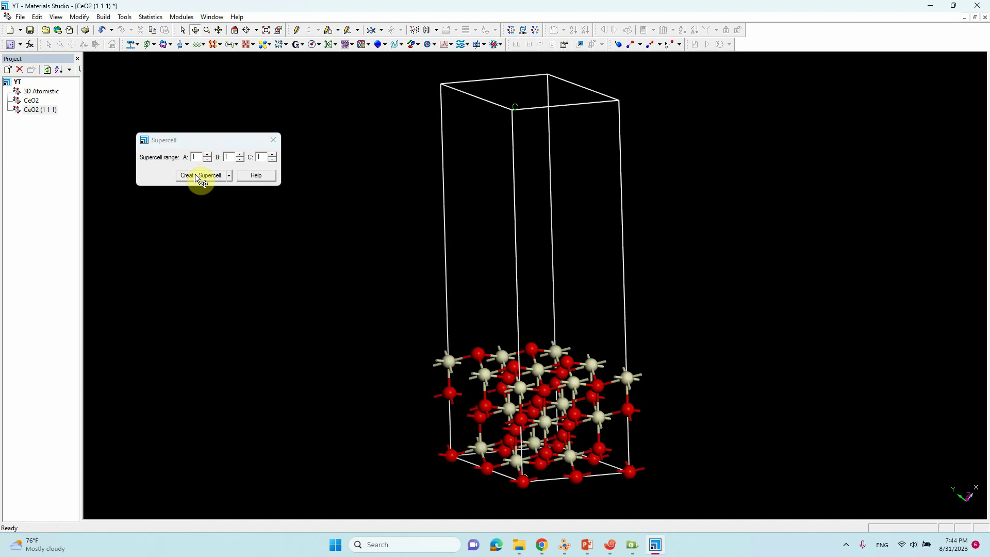
pyautogui.click(273, 139)
pyautogui.moveTo(568, 190); pyautogui.dragTo(590, 300, button='right')
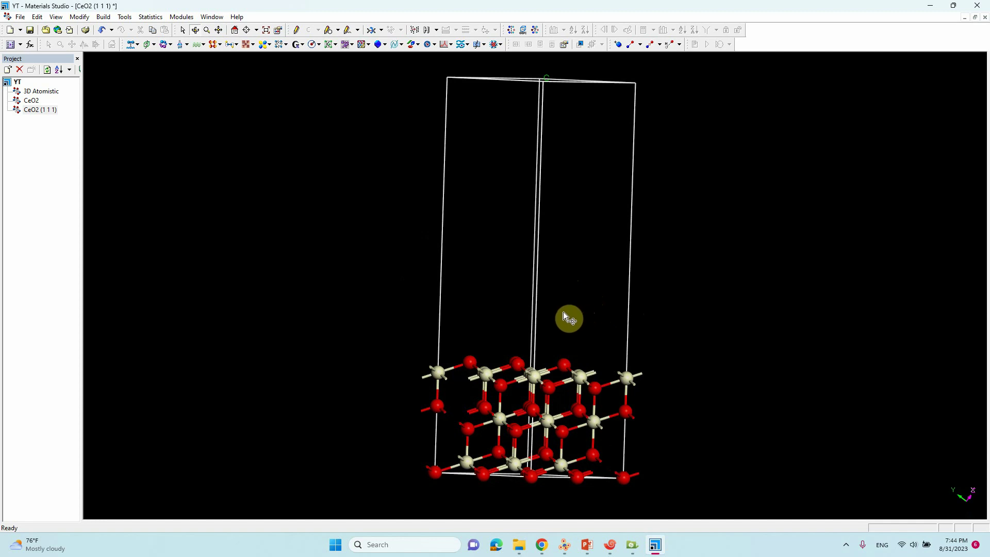
pyautogui.moveTo(567, 316); pyautogui.dragTo(534, 316, button='right')
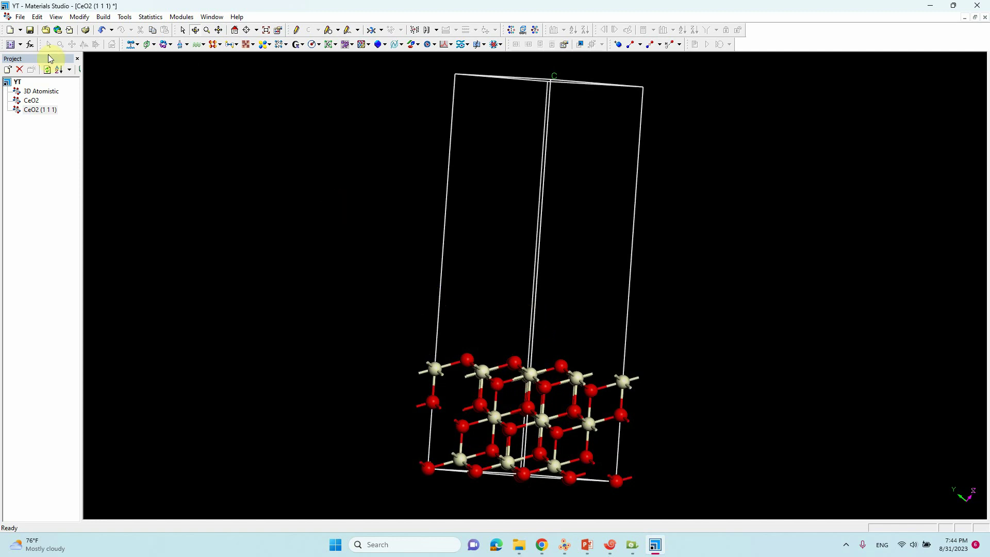
# Start exporting the slab and create and open a folder named TEST inside the T10-Arranging Atoms folder
pyautogui.click(20, 16)
pyautogui.click(37, 121)
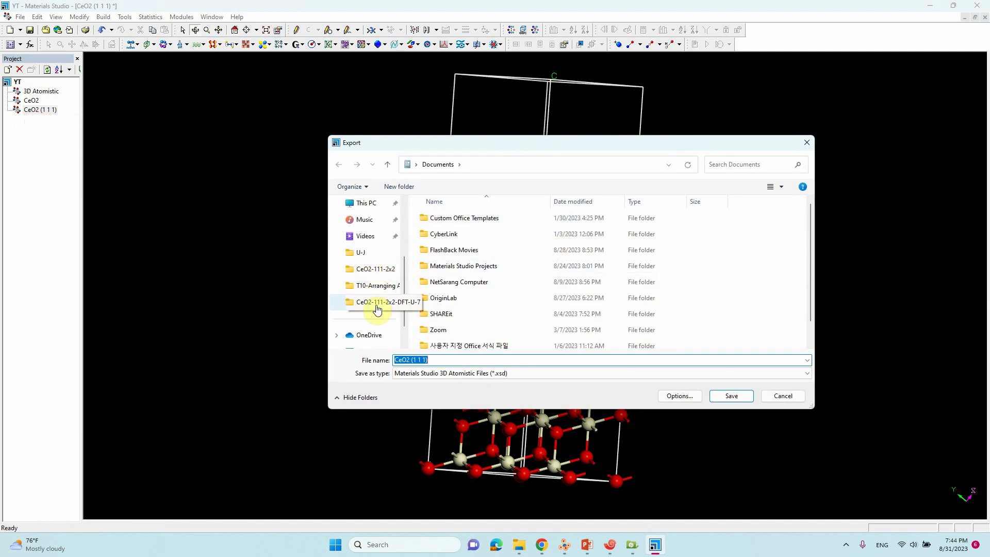
pyautogui.click(375, 285)
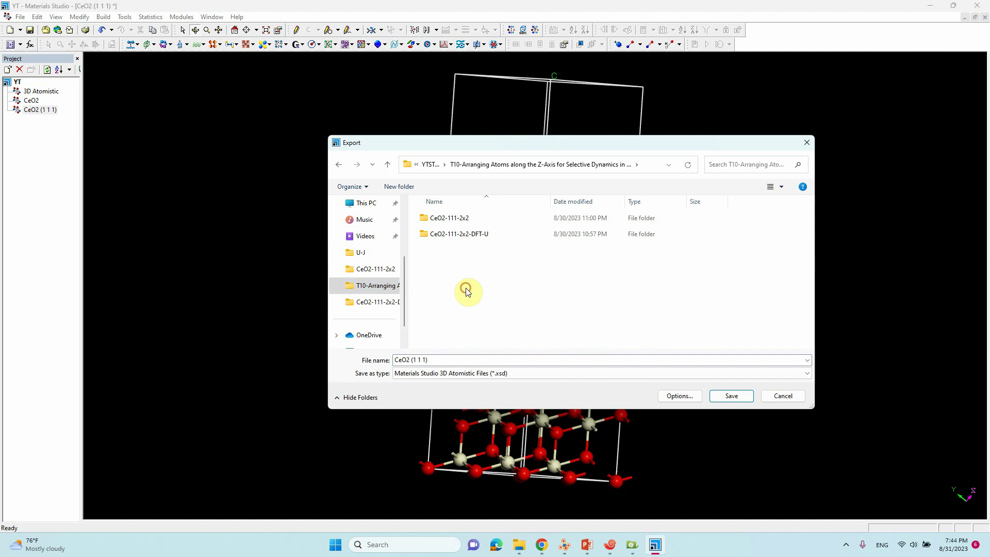
pyautogui.click(397, 186)
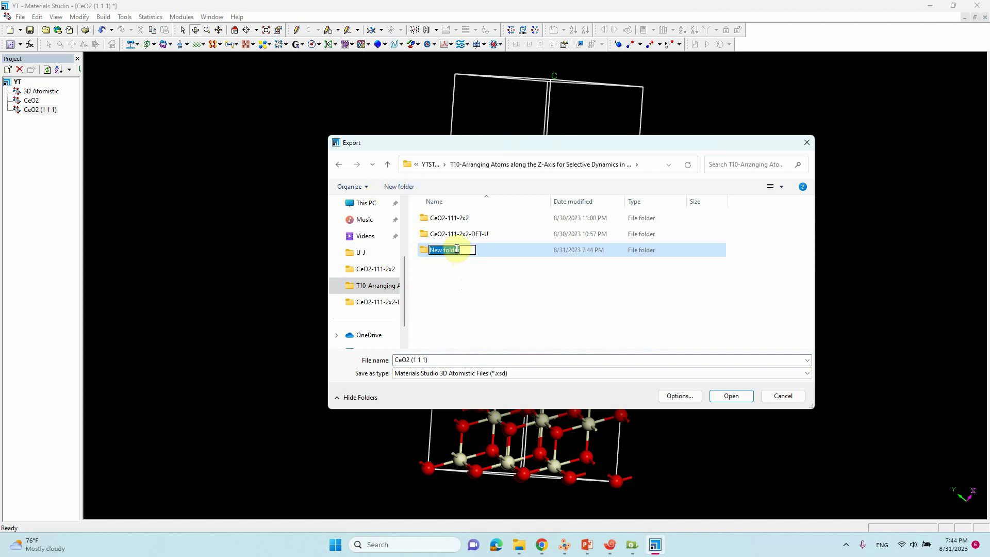
pyautogui.write('TEST')
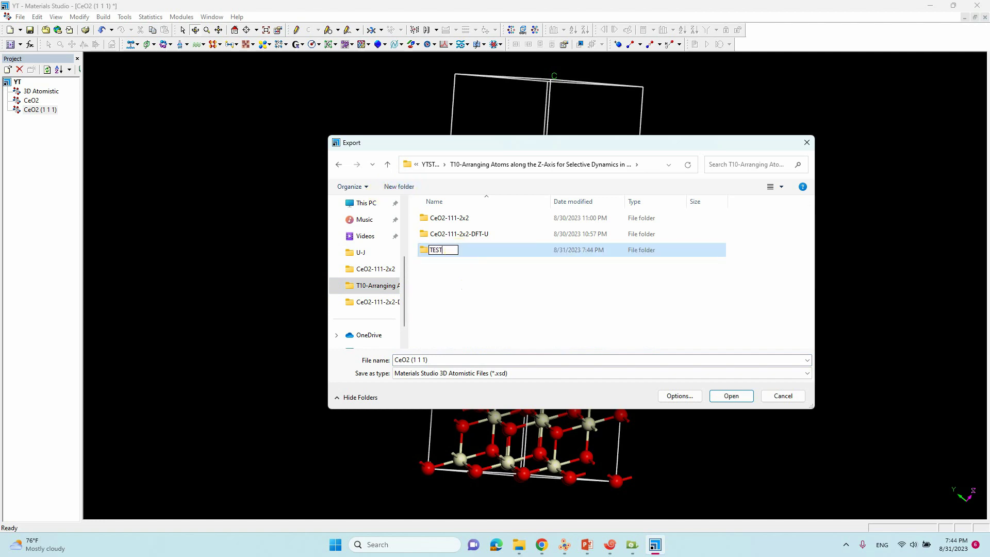
pyautogui.click(439, 292)
pyautogui.doubleClick(436, 253)
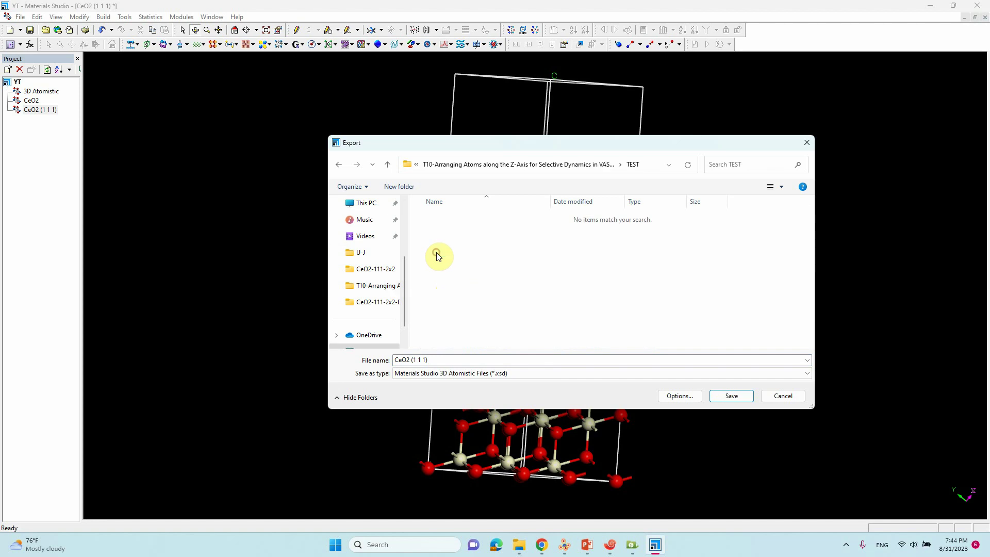
# Export the slab into the TEST folder as an InsightII Molecule file (*.car) named CeO2-111-2x2
pyautogui.click(471, 373)
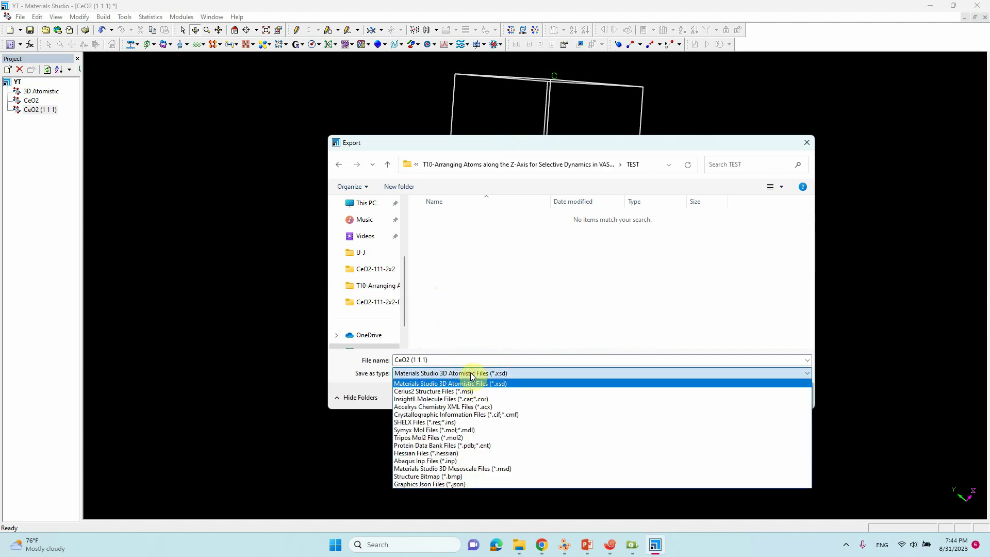
pyautogui.click(476, 400)
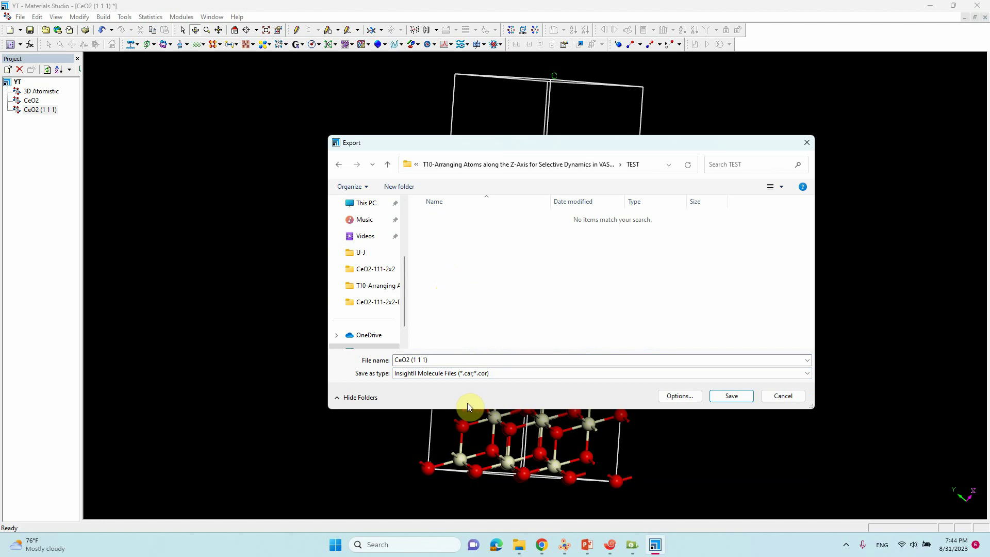
pyautogui.click(450, 361)
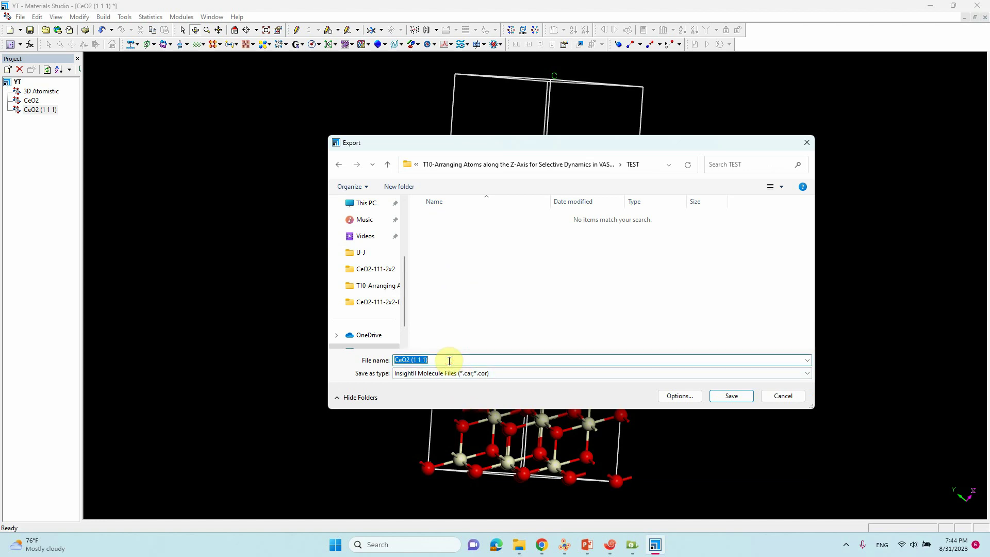
pyautogui.moveTo(444, 360); pyautogui.dragTo(410, 360)
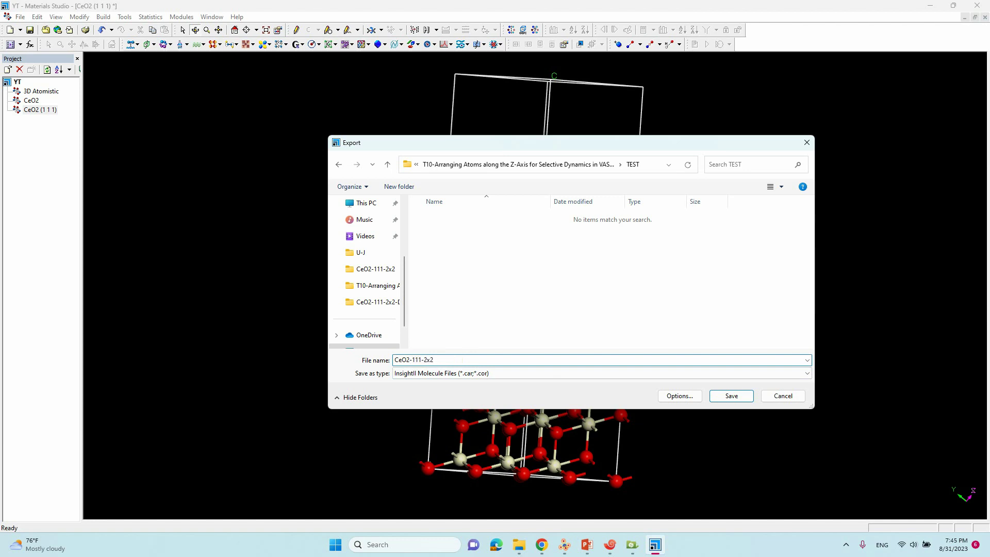
pyautogui.click(476, 307)
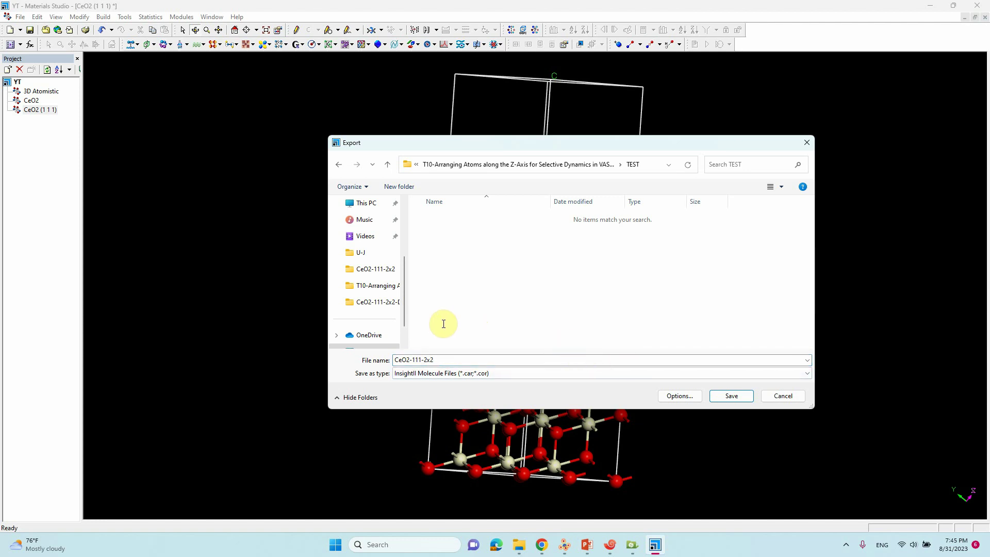
pyautogui.click(722, 396)
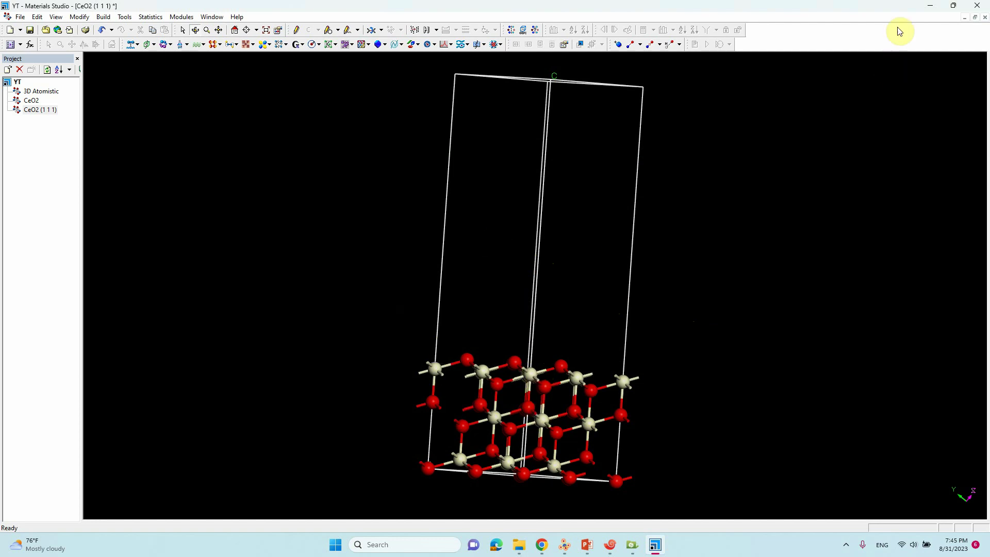
# Minimize Materials Studio and browse in File Explorer to the TEST folder inside YTSTUDIO's T10-Arranging Atoms along the Z-Axis folder
pyautogui.click(926, 11)
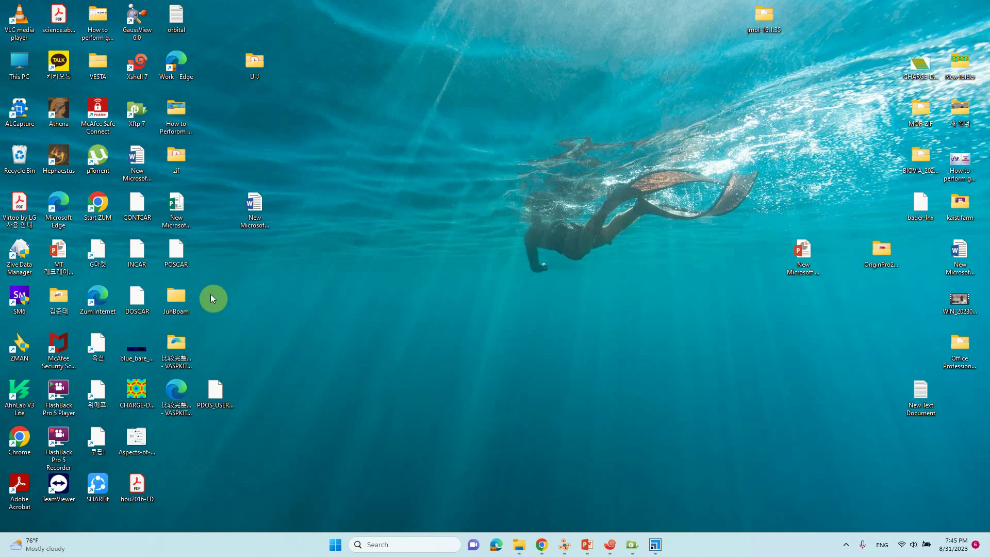
pyautogui.click(336, 544)
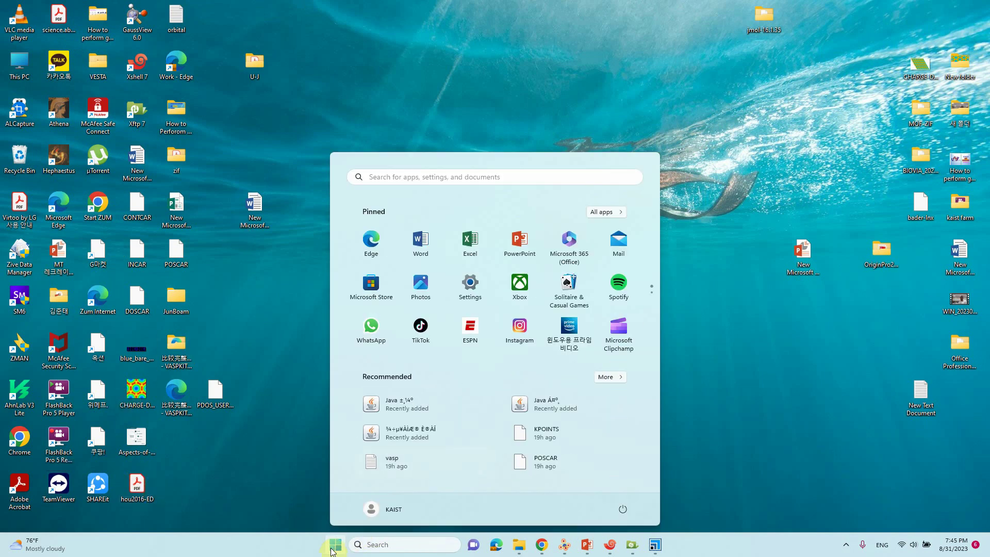
pyautogui.click(327, 100)
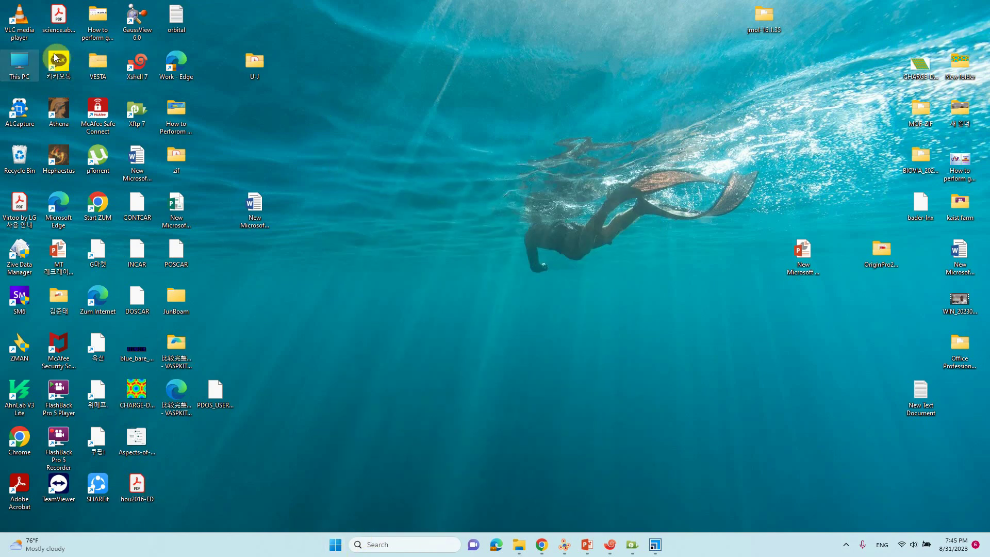
pyautogui.doubleClick(21, 61)
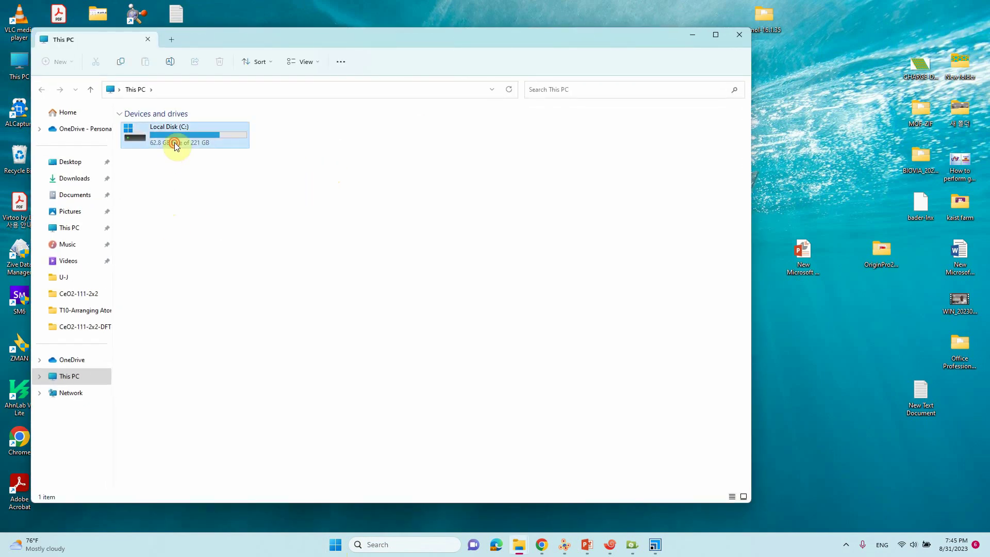
pyautogui.doubleClick(172, 142)
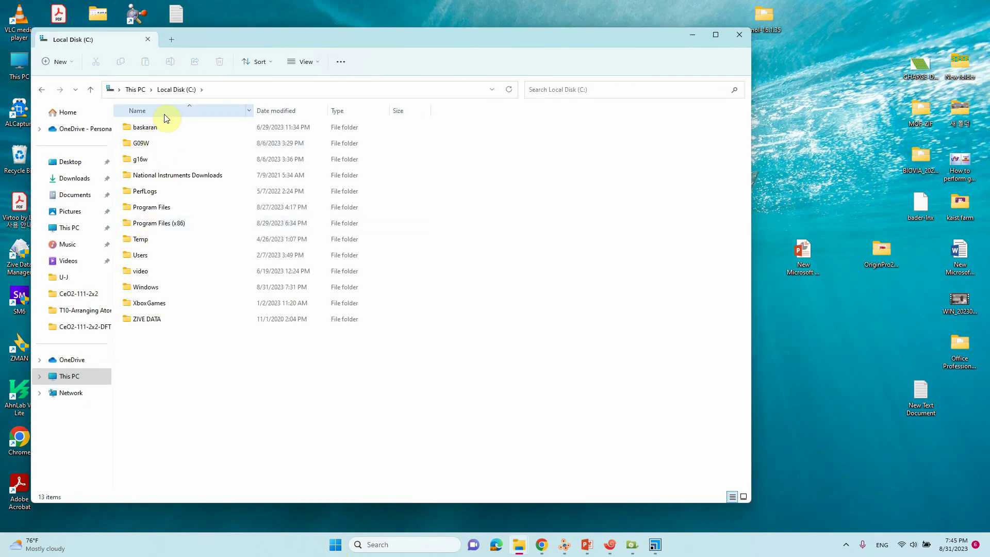
pyautogui.doubleClick(145, 127)
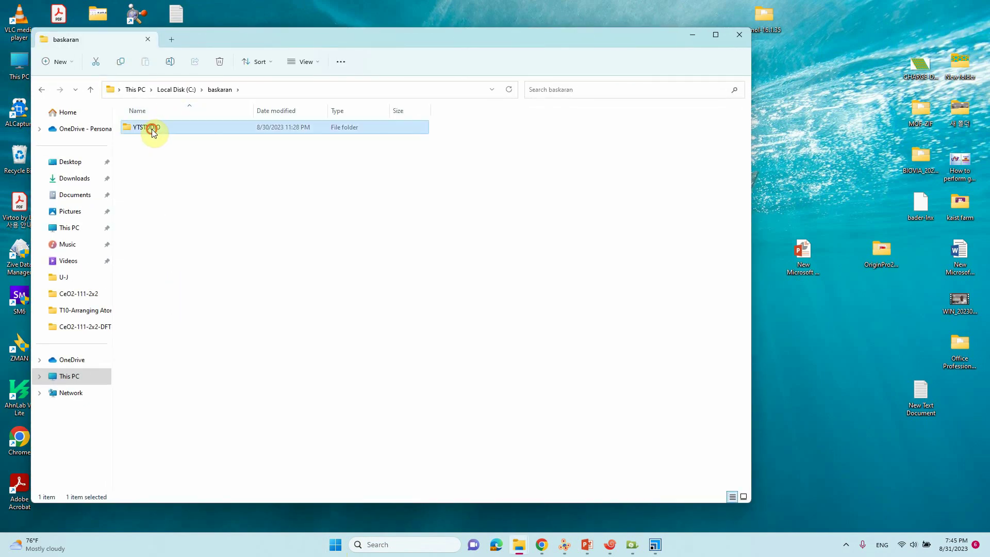
pyautogui.doubleClick(150, 127)
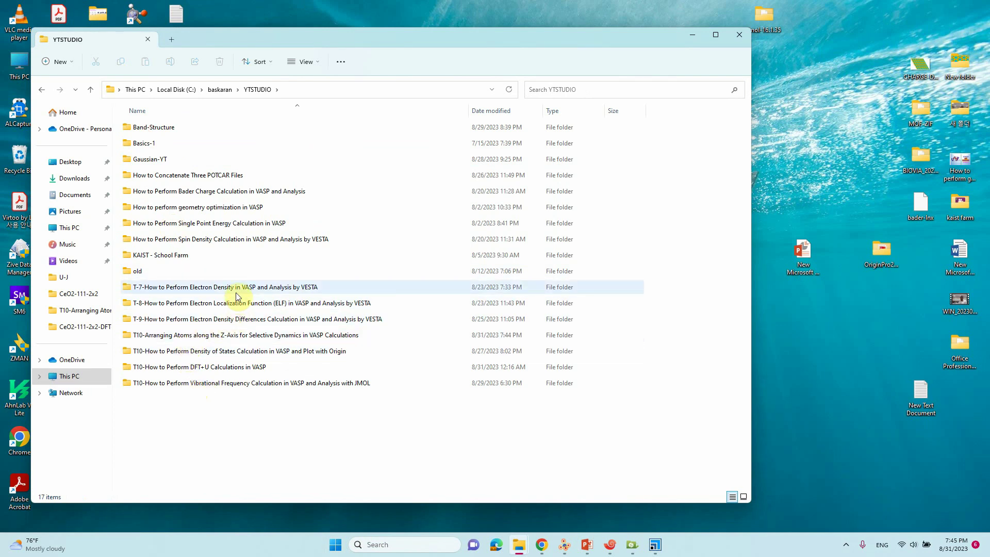
pyautogui.doubleClick(231, 336)
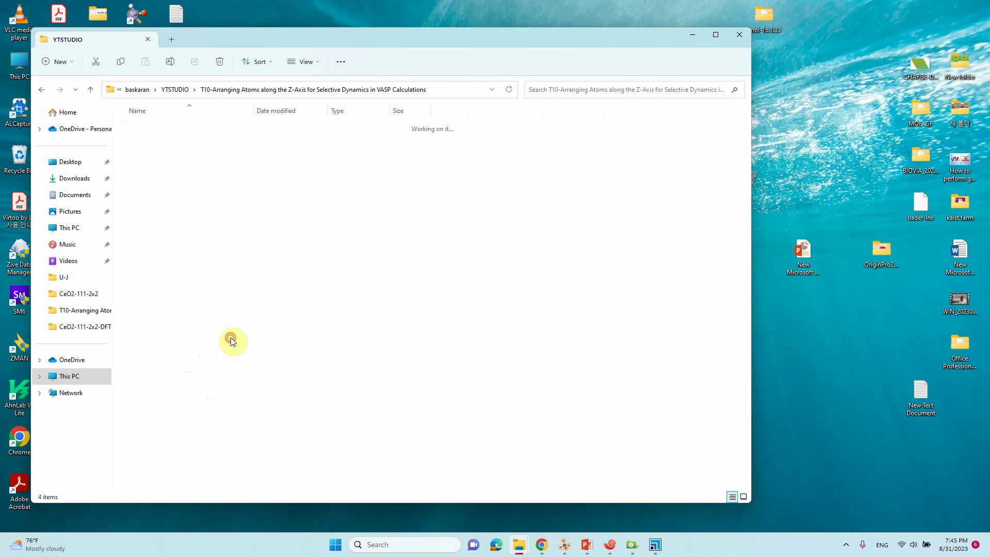
pyautogui.doubleClick(150, 160)
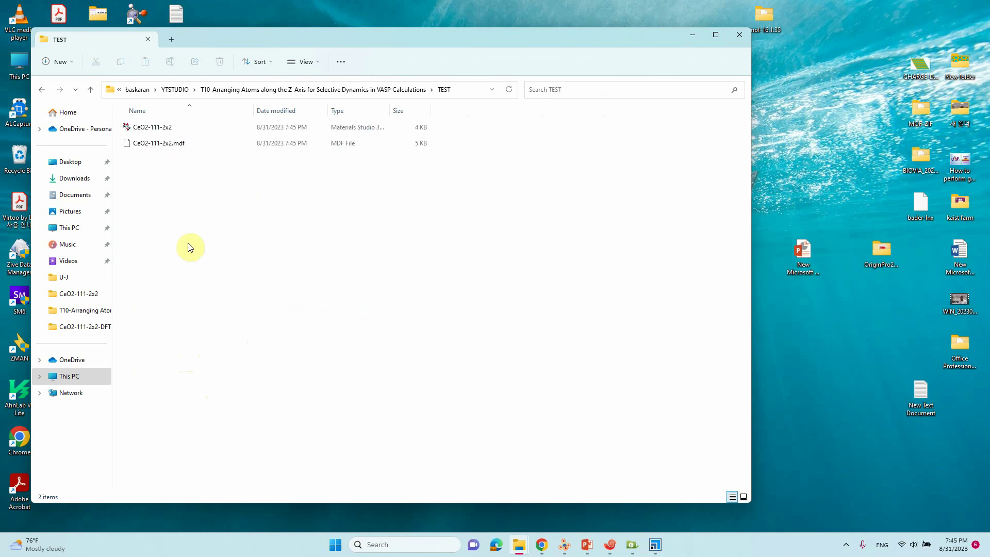
# Delete CeO2-111-2x2.mdf from the TEST folder
pyautogui.click(158, 144)
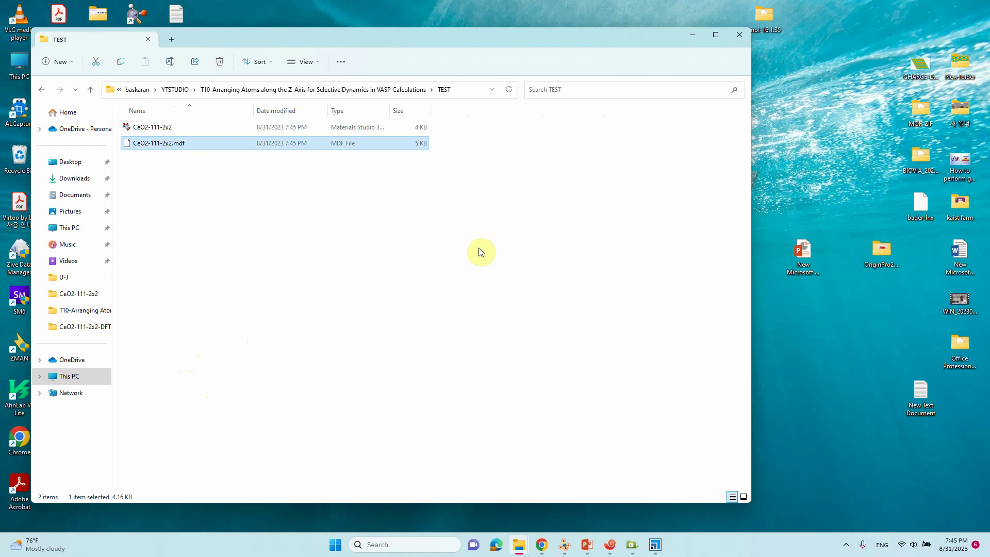
pyautogui.press('Delete')
pyautogui.click(336, 255)
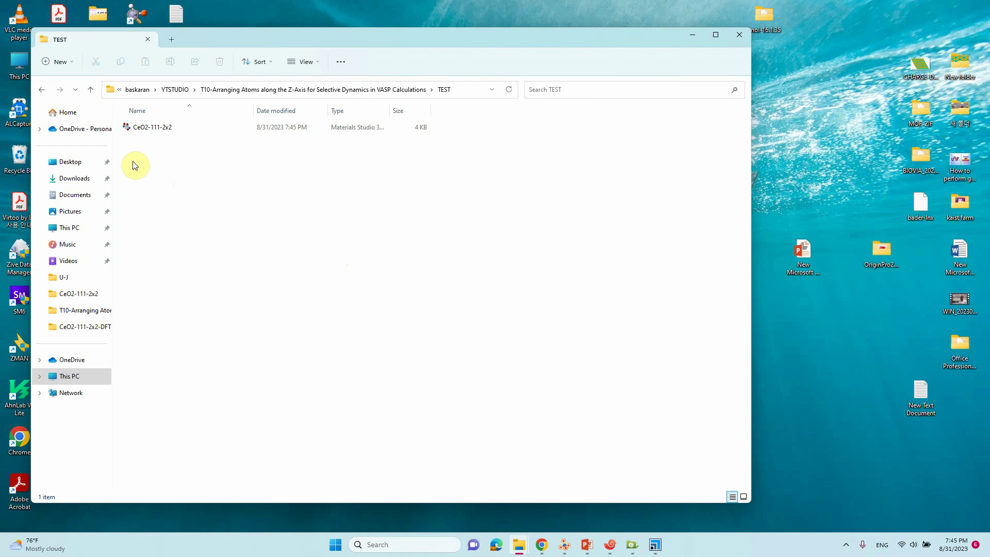
pyautogui.click(187, 184)
pyautogui.click(420, 294)
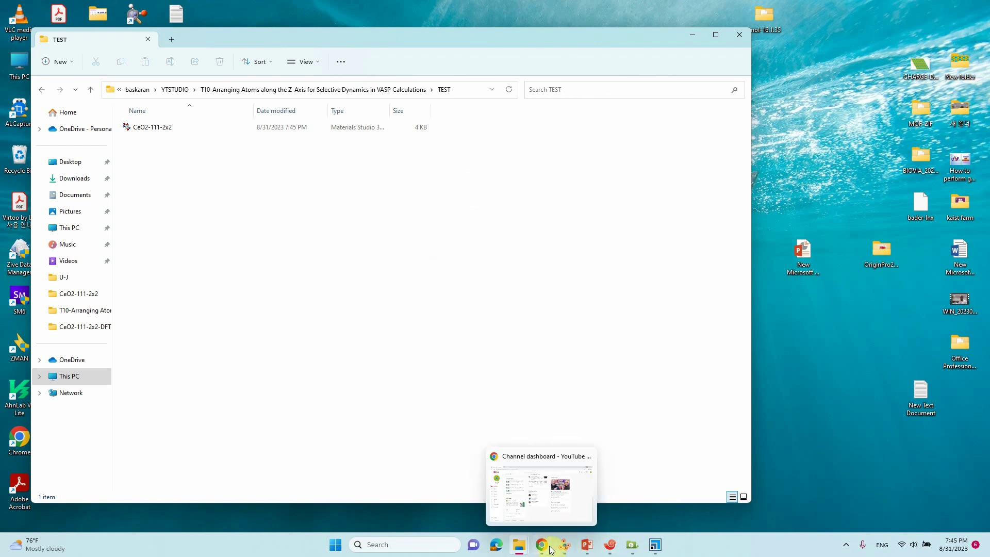
# Switch back to Materials Studio, tilt the slab slightly, and restore the window to a smaller size over the desktop
pyautogui.click(655, 544)
pyautogui.moveTo(535, 242); pyautogui.dragTo(530, 243, button='right')
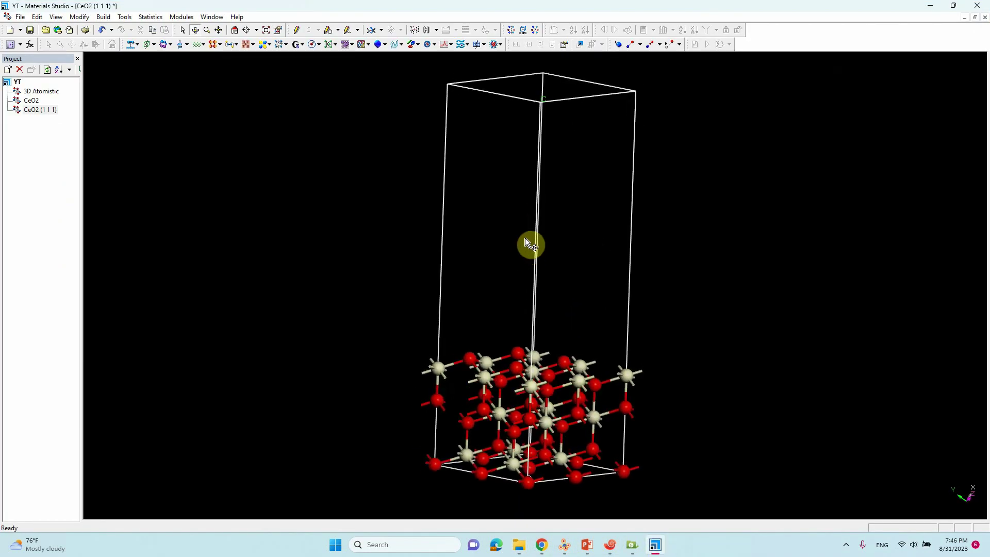
pyautogui.moveTo(134, 5); pyautogui.dragTo(259, 33)
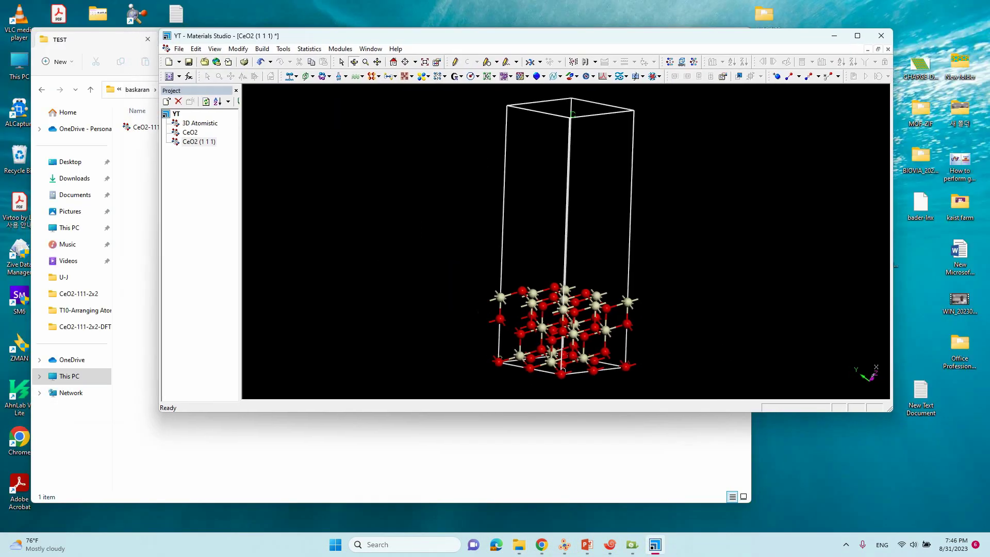
# Export the slab into the TEST folder as a Crystallographic Information File (*.cif) named CeO2-111-2x2
pyautogui.click(178, 48)
pyautogui.click(200, 150)
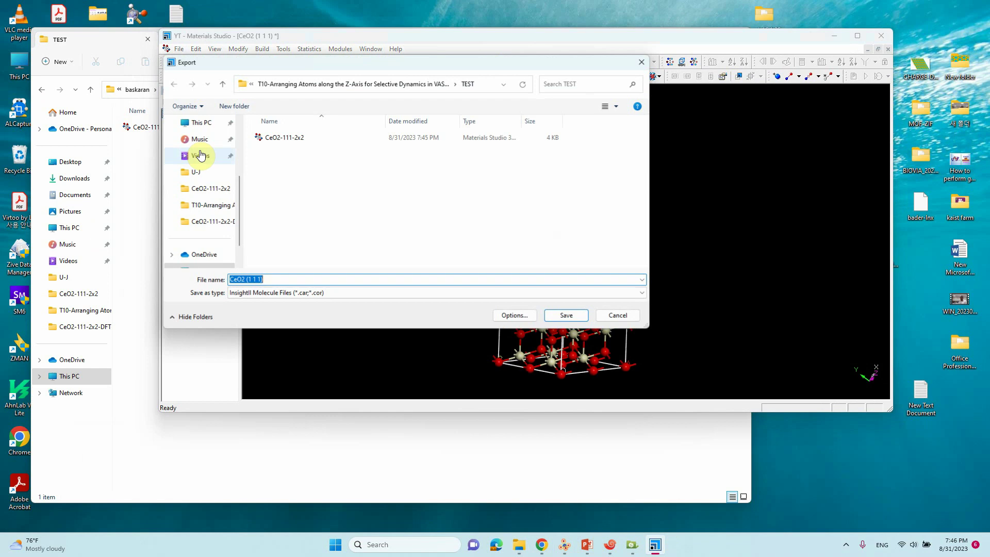
pyautogui.click(316, 292)
pyautogui.click(309, 333)
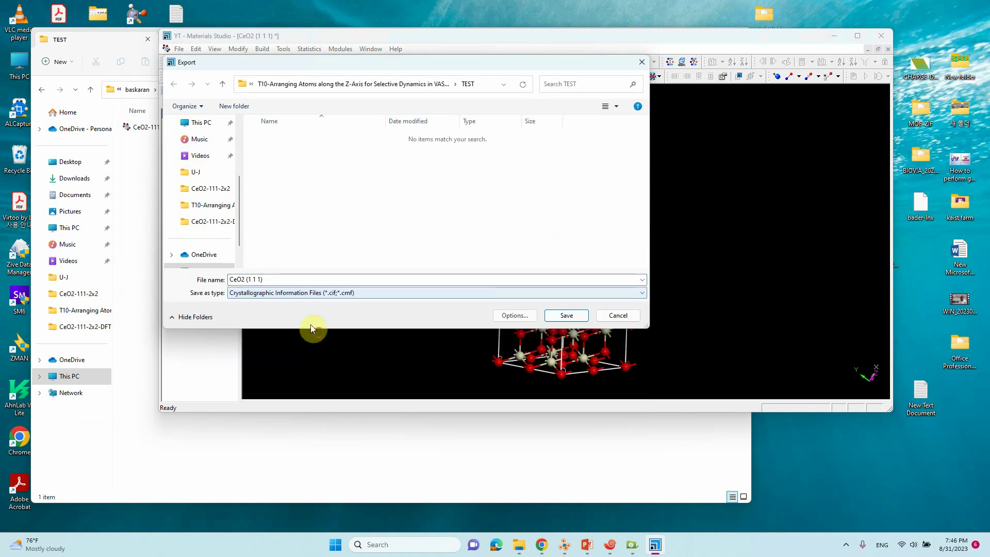
pyautogui.click(274, 278)
pyautogui.click(270, 278)
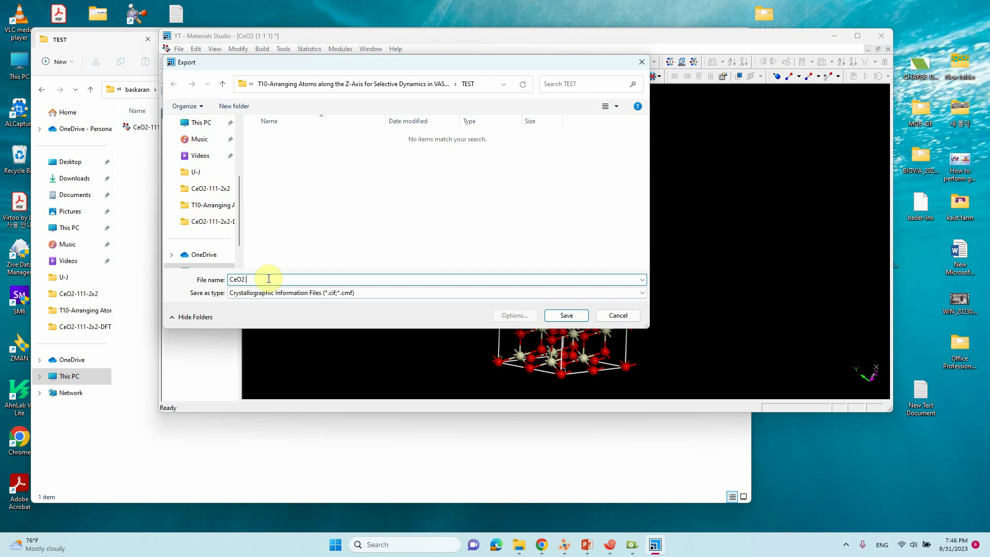
pyautogui.press('BackSpace')
pyautogui.write('-')
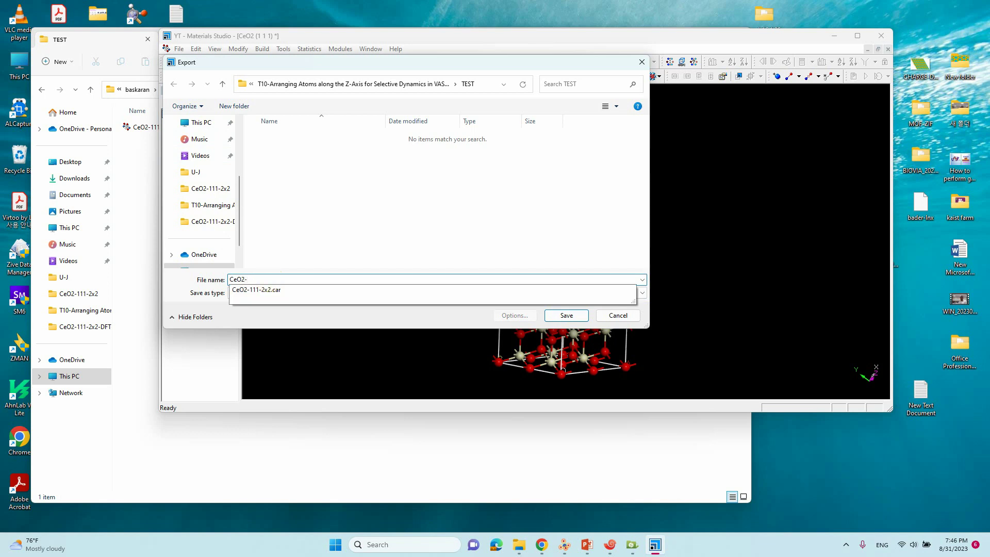
pyautogui.write('111-2x2')
pyautogui.click(305, 210)
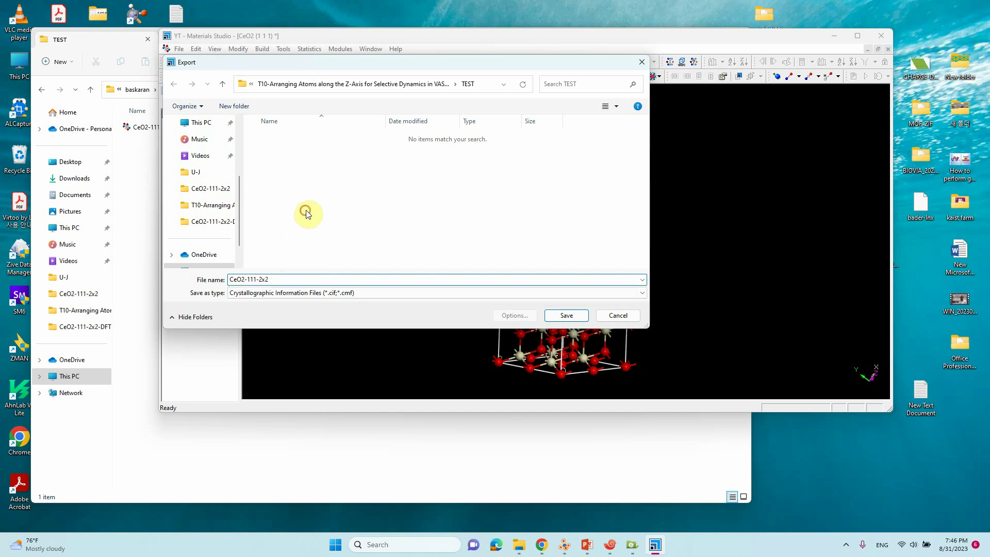
pyautogui.click(554, 317)
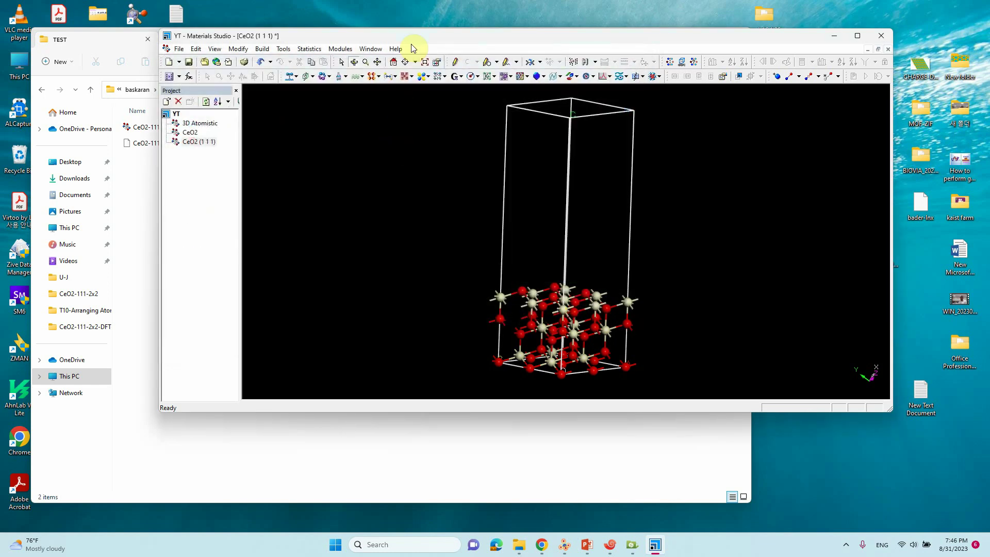
# Bring CeO2-111-2x2.cif from the TEST folder into the YT project and maximize the Materials Studio window
pyautogui.moveTo(410, 37); pyautogui.dragTo(513, 39)
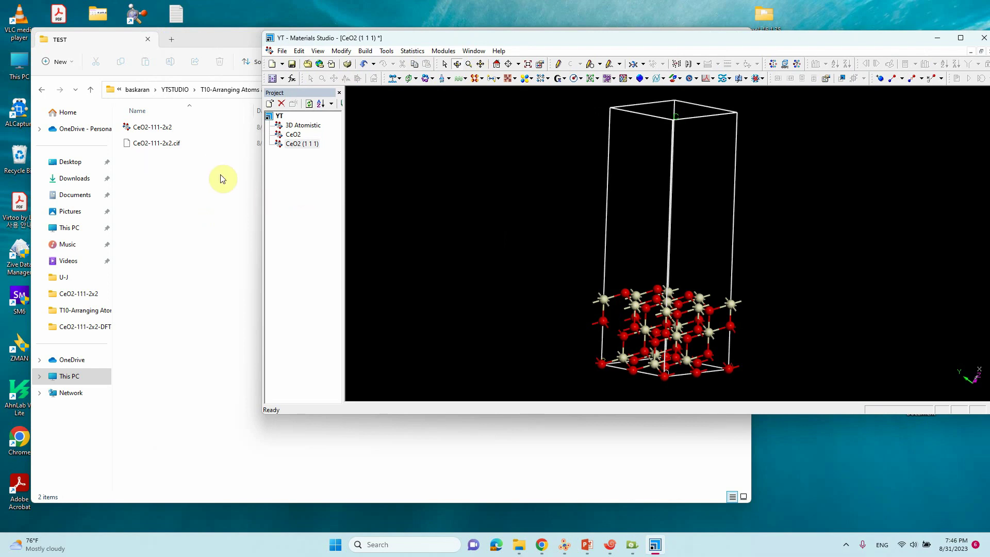
pyautogui.moveTo(158, 144); pyautogui.dragTo(317, 229)
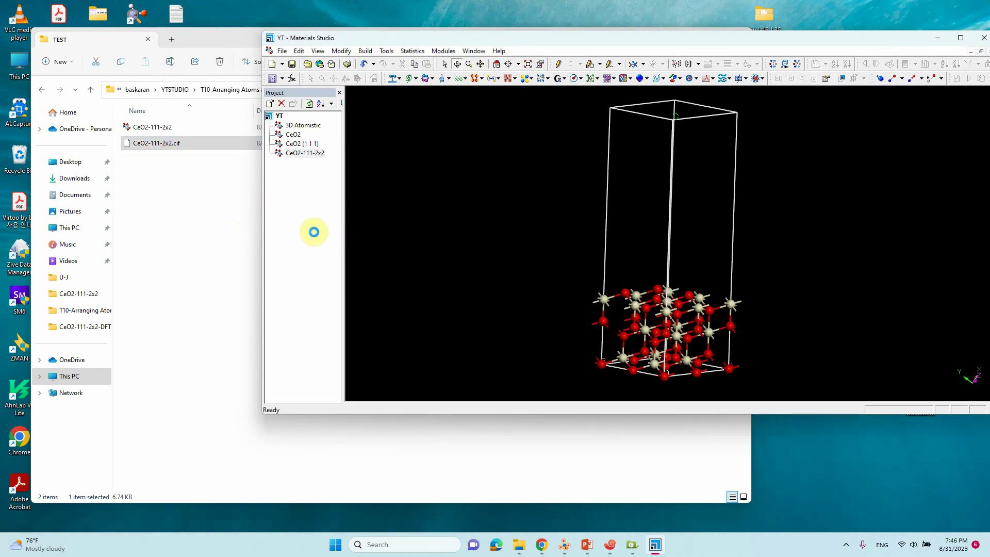
pyautogui.moveTo(898, 38); pyautogui.dragTo(678, 68)
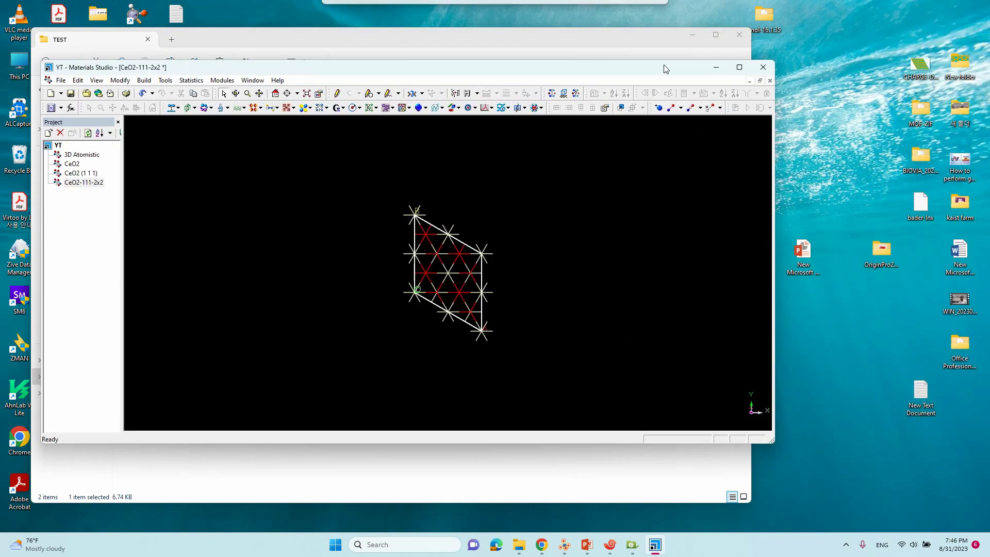
pyautogui.click(742, 66)
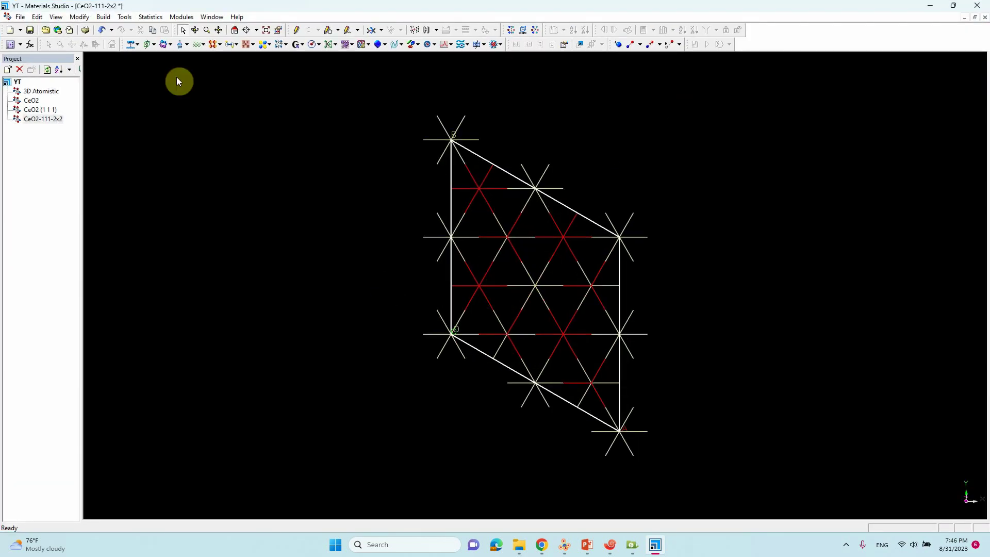
# Rotate the imported CeO2-111-2x2 structure to a side view and display it as ball and stick with stick radius 0.1 and ball radius about 0.7
pyautogui.click(196, 29)
pyautogui.moveTo(480, 320); pyautogui.dragTo(569, 313)
pyautogui.rightClick(259, 259)
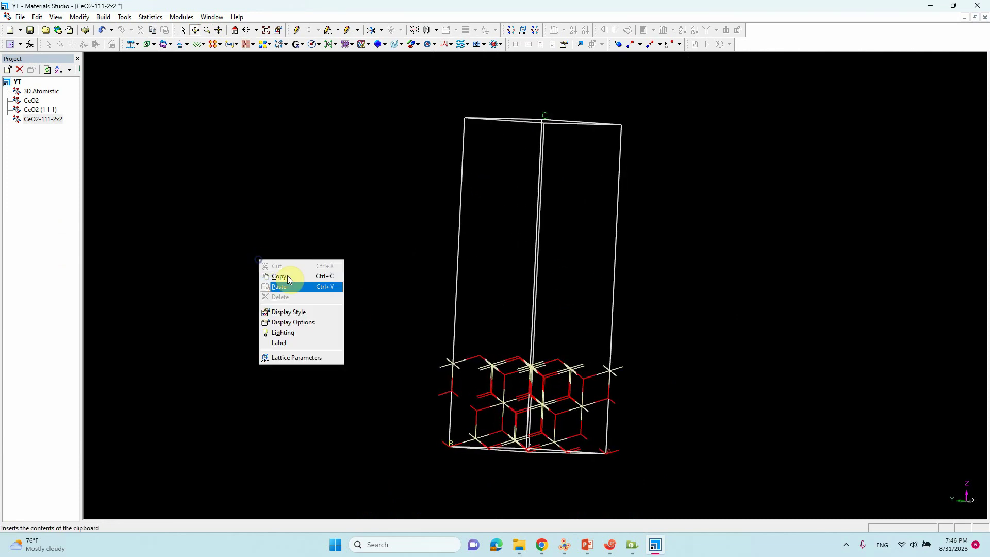
pyautogui.click(300, 309)
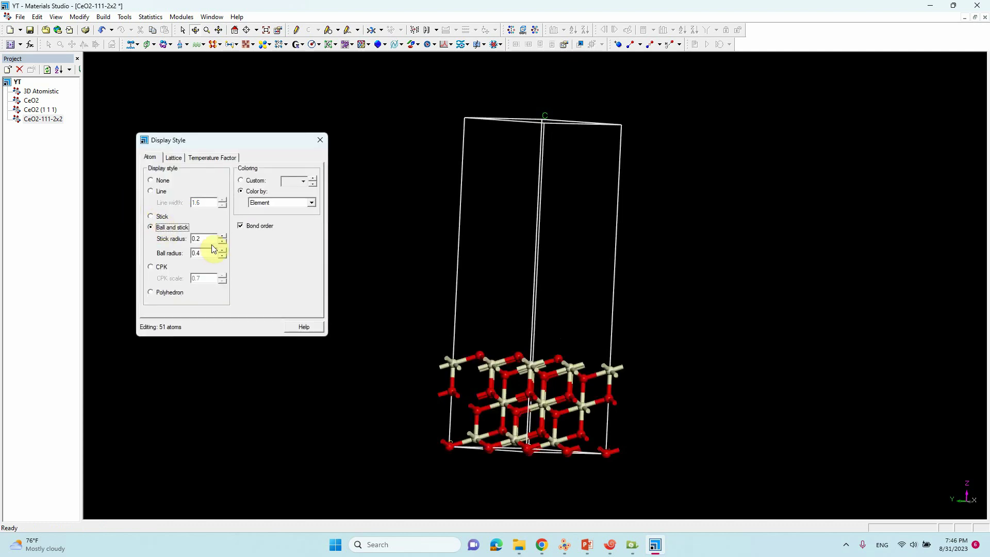
pyautogui.click(222, 241)
pyautogui.click(222, 251)
pyautogui.click(223, 250)
pyautogui.click(223, 251)
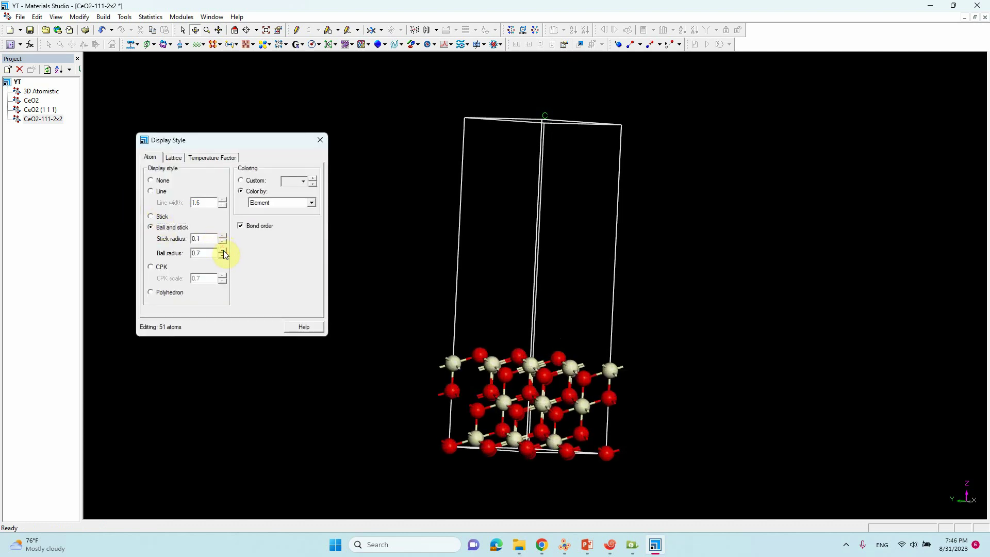
pyautogui.click(223, 250)
pyautogui.click(320, 140)
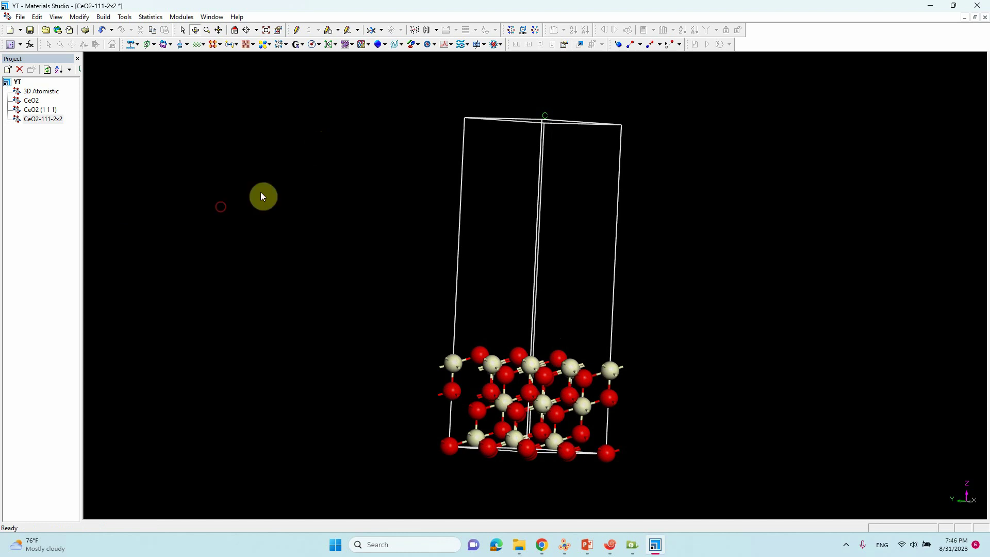
# Label all atoms of the CeO2-111-2x2 structure with their Name property
pyautogui.rightClick(224, 202)
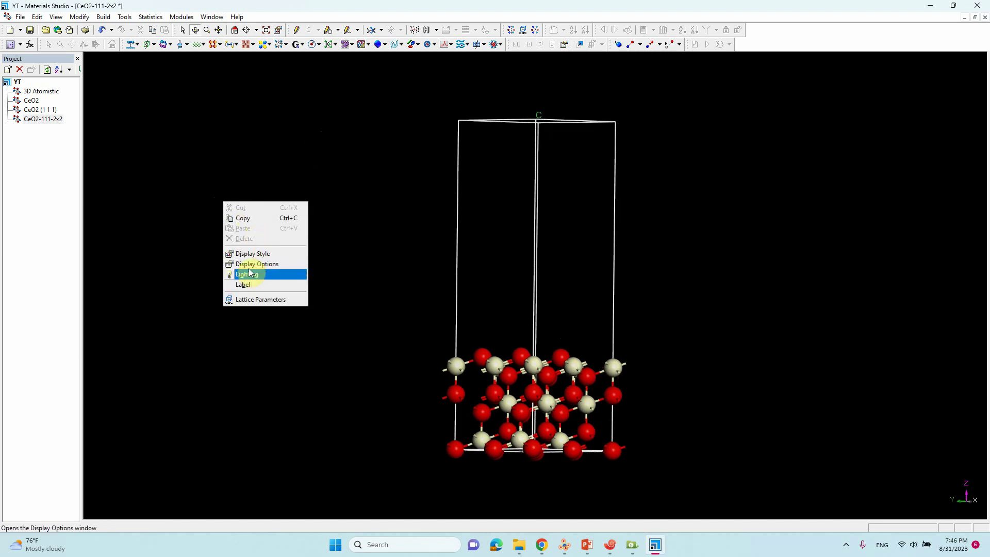
pyautogui.click(249, 285)
pyautogui.scroll(-5, 260, 211)
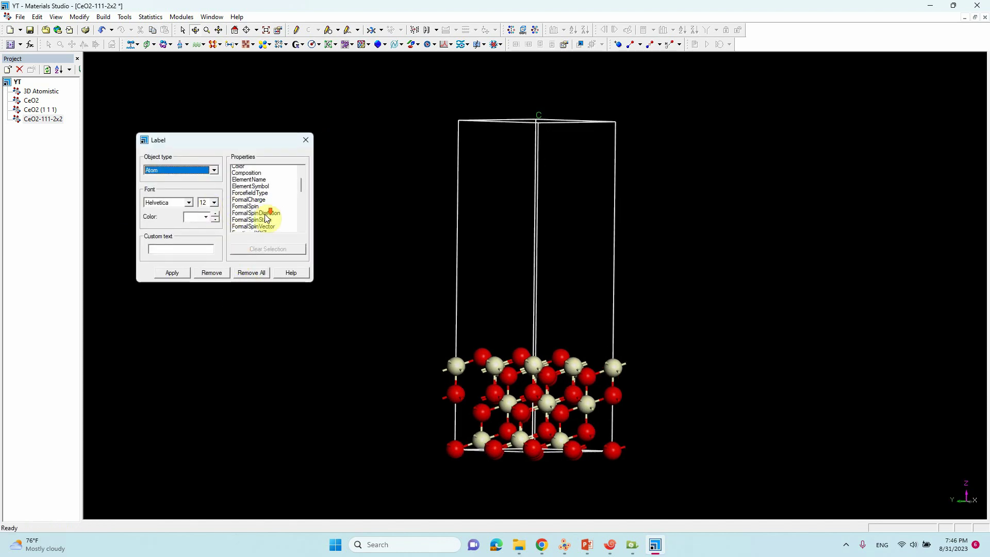
pyautogui.scroll(-3, 265, 220)
pyautogui.click(247, 209)
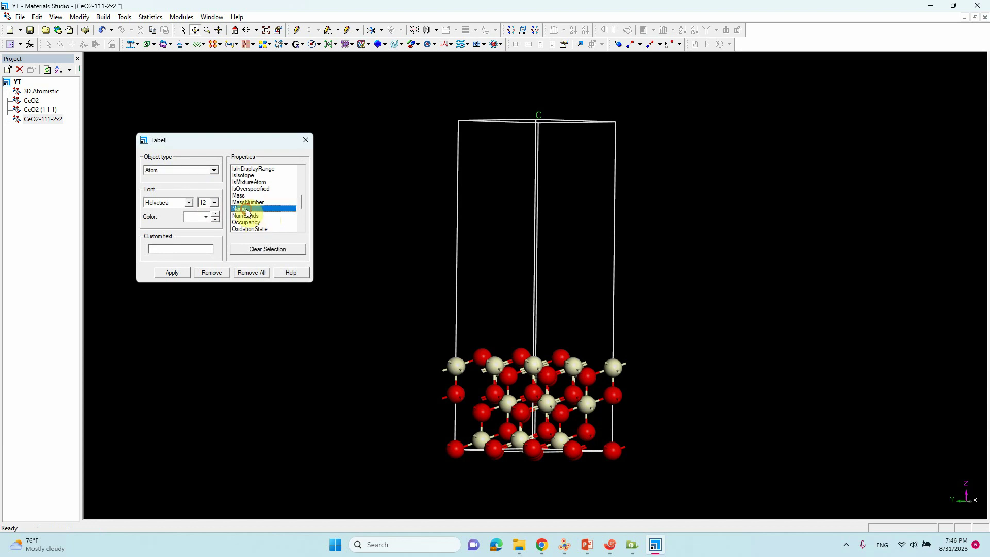
pyautogui.click(175, 273)
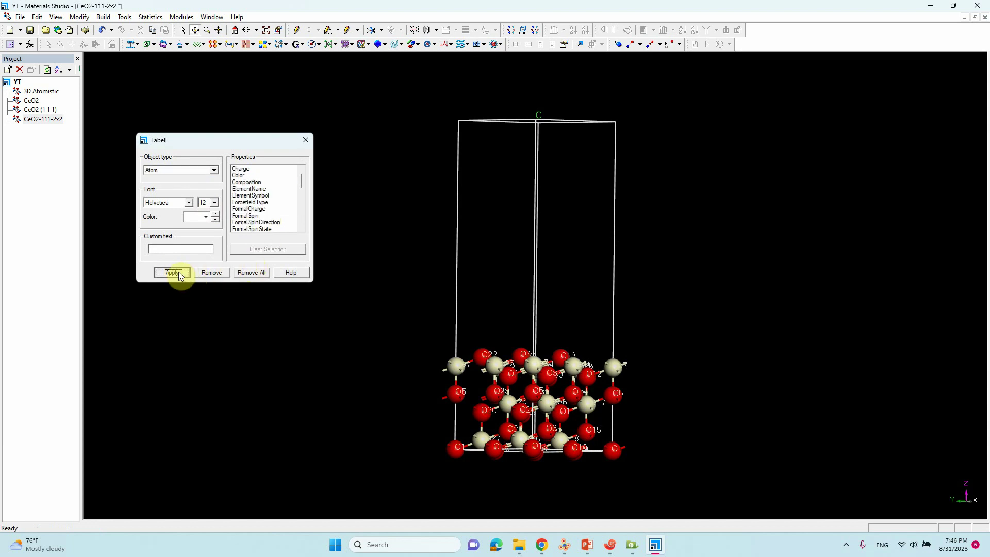
pyautogui.click(306, 140)
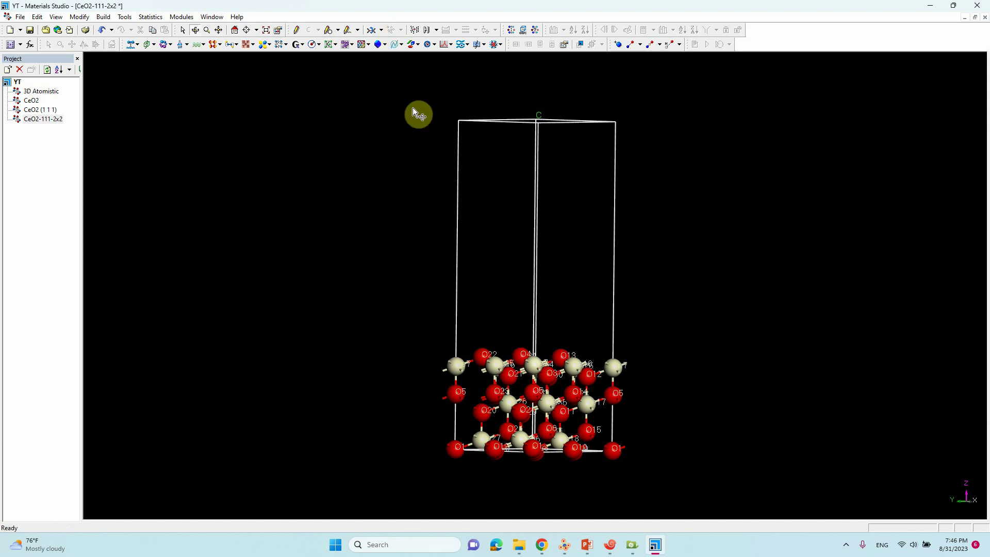
# Change the lattice display style of the CeO2-111-2x2 structure to Original
pyautogui.scroll(3, 492, 264)
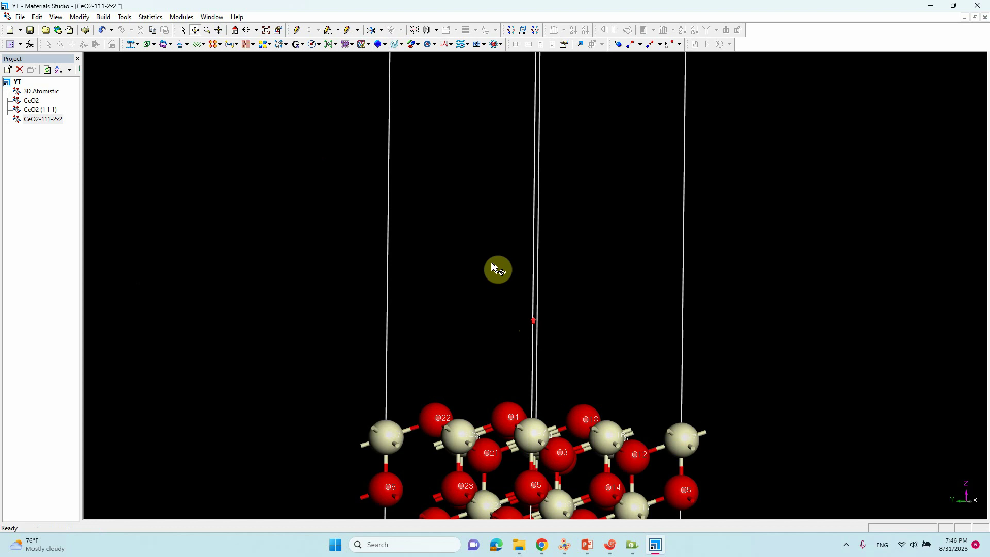
pyautogui.click(218, 30)
pyautogui.moveTo(425, 243); pyautogui.dragTo(431, 70)
pyautogui.scroll(5, 499, 158)
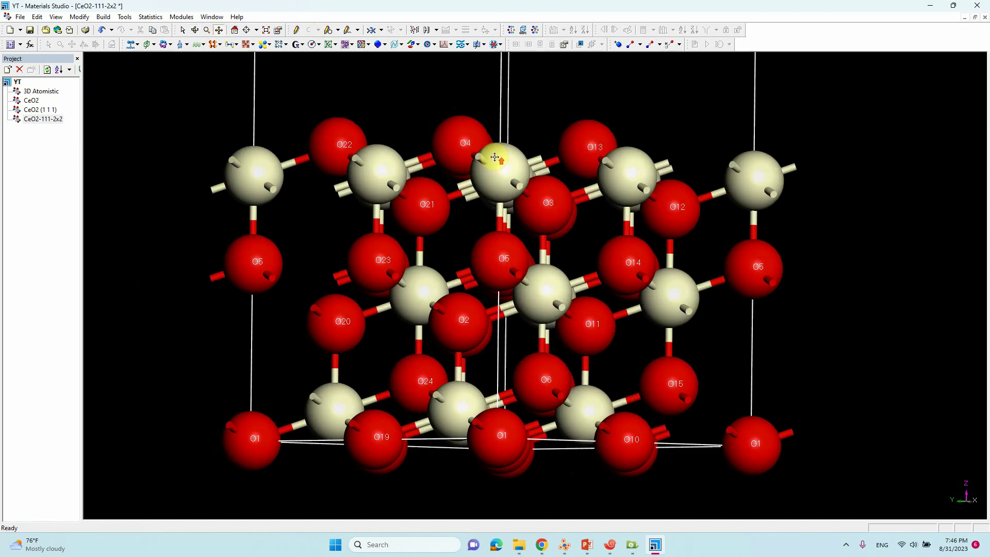
pyautogui.rightClick(127, 119)
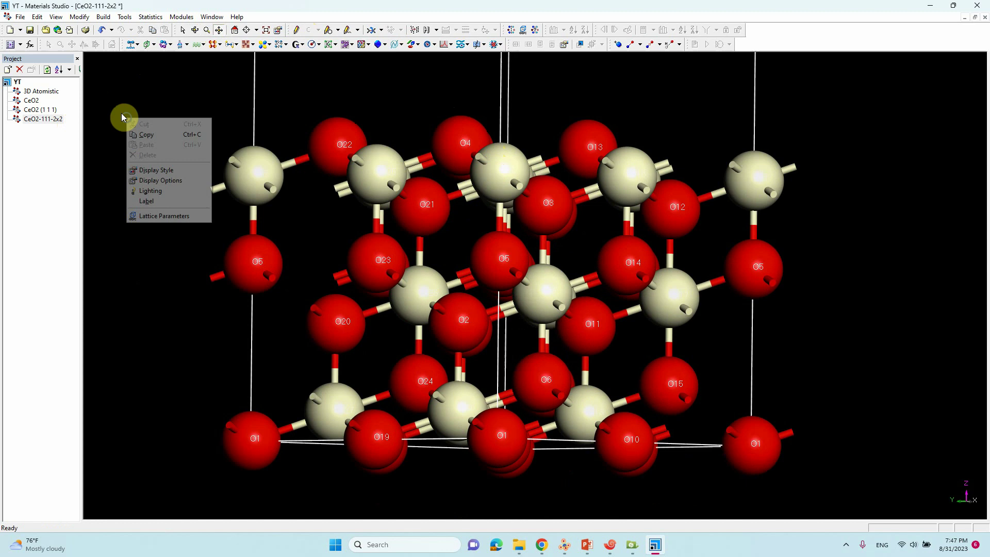
pyautogui.click(162, 168)
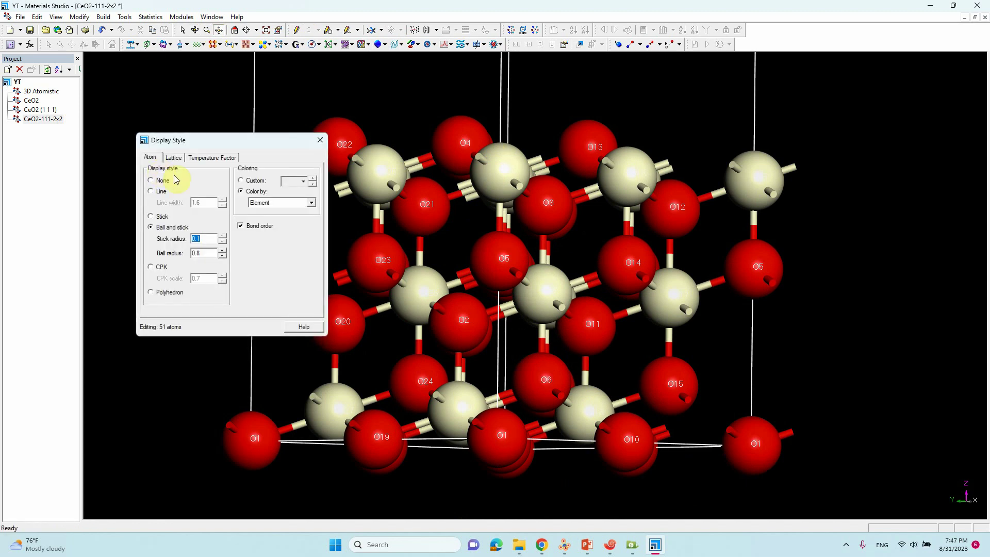
pyautogui.click(174, 157)
pyautogui.click(191, 180)
pyautogui.click(180, 204)
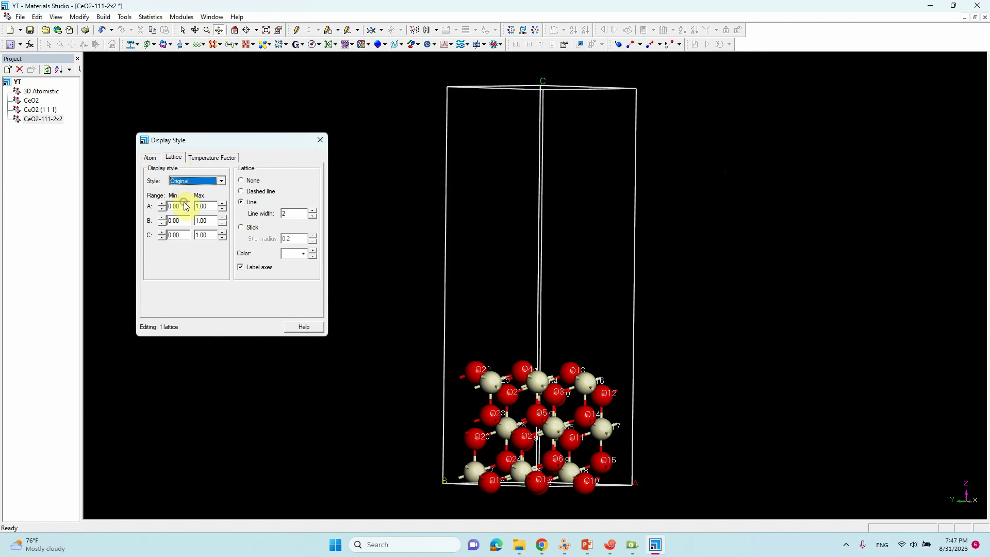
pyautogui.click(320, 141)
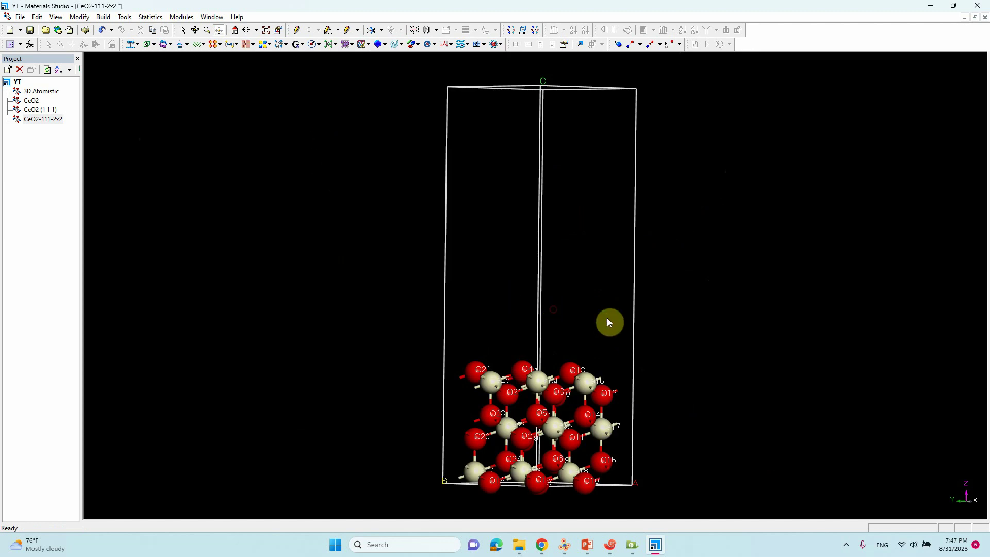
# Examine the atom labels layer by layer along the z-axis in a close-up side view of the slab
pyautogui.scroll(5, 548, 394)
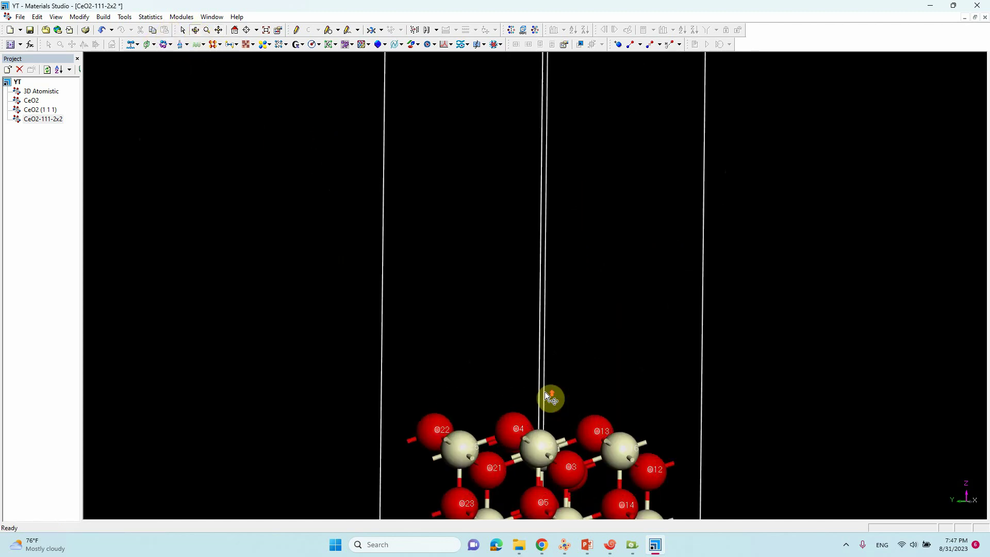
pyautogui.click(218, 29)
pyautogui.moveTo(562, 508); pyautogui.dragTo(603, 273)
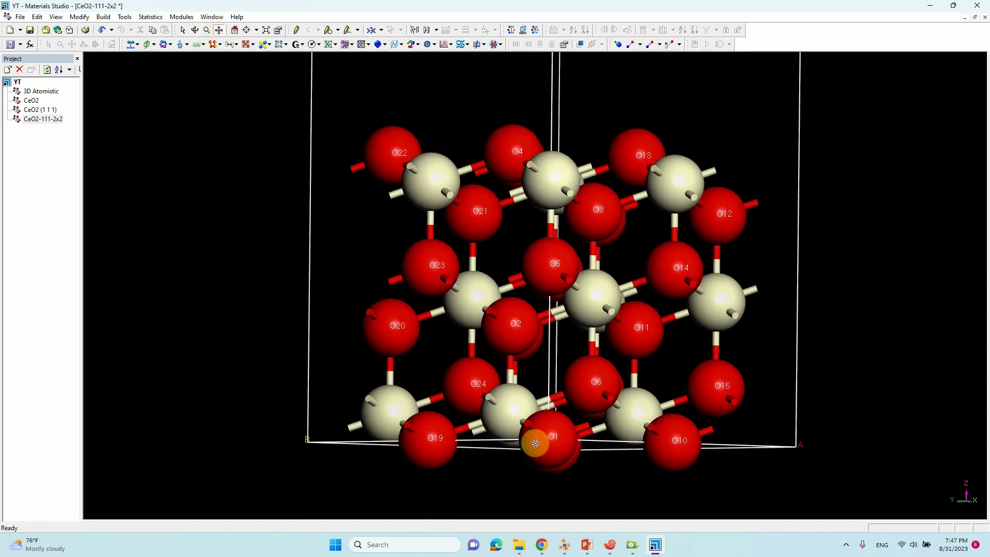
pyautogui.click(195, 30)
pyautogui.moveTo(526, 268); pyautogui.dragTo(536, 276)
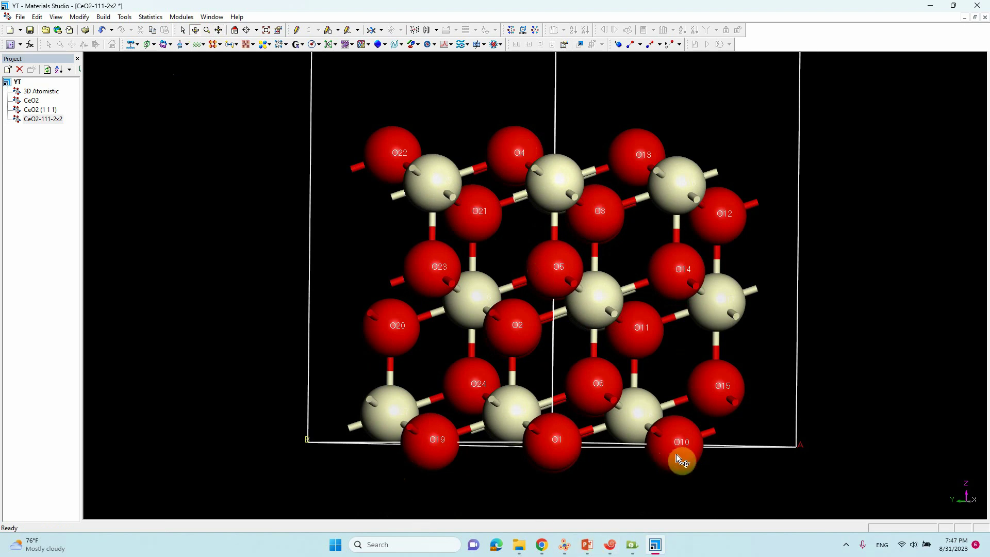
pyautogui.moveTo(464, 443); pyautogui.dragTo(558, 391, button='right')
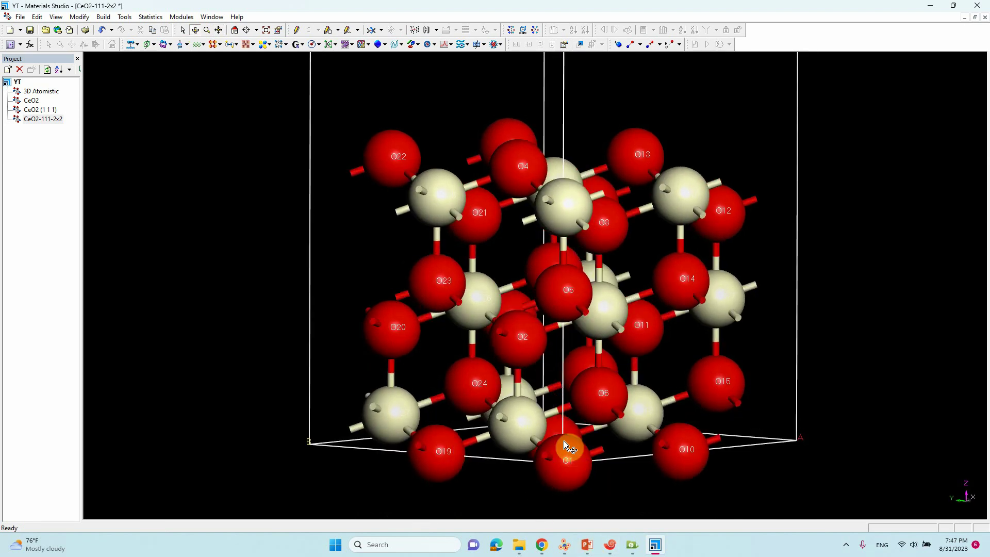
pyautogui.moveTo(567, 446); pyautogui.dragTo(589, 388, button='right')
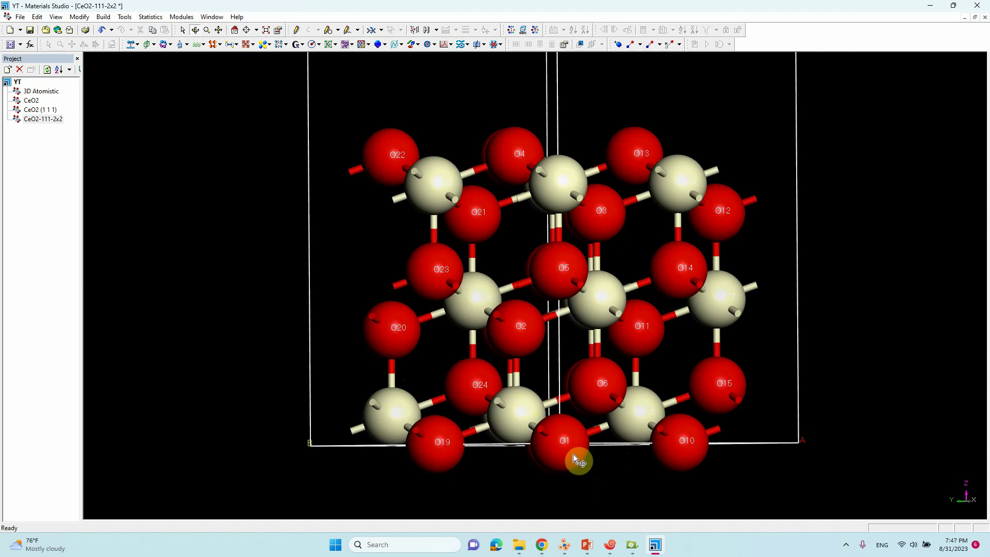
pyautogui.moveTo(570, 451); pyautogui.dragTo(482, 389, button='right')
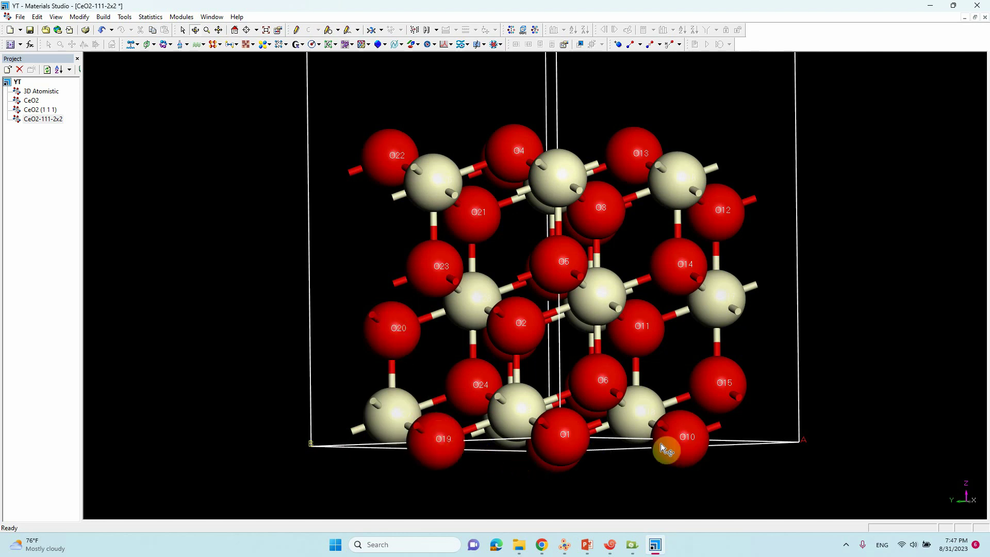
pyautogui.moveTo(548, 385); pyautogui.dragTo(491, 393, button='right')
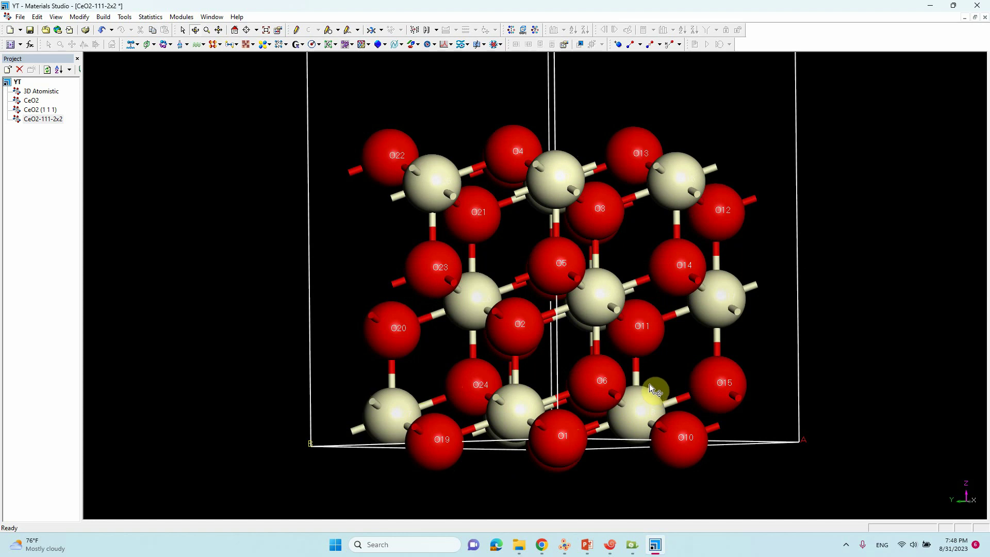
# Switch to Xftp and upload the CeO2-111-2x2 CAR file from the TEST folder to the remote Sorting-atoms directory
pyautogui.click(934, 10)
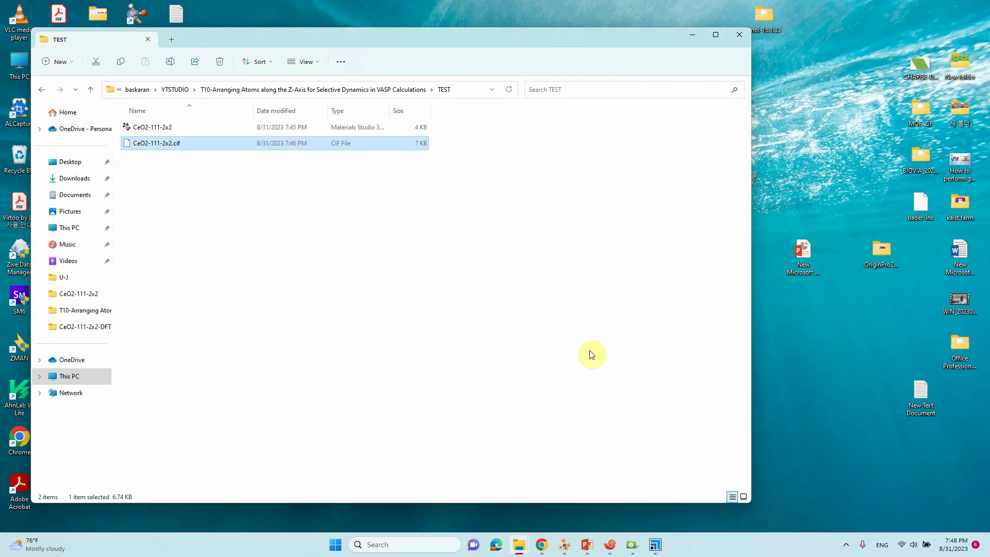
pyautogui.click(568, 318)
pyautogui.click(632, 544)
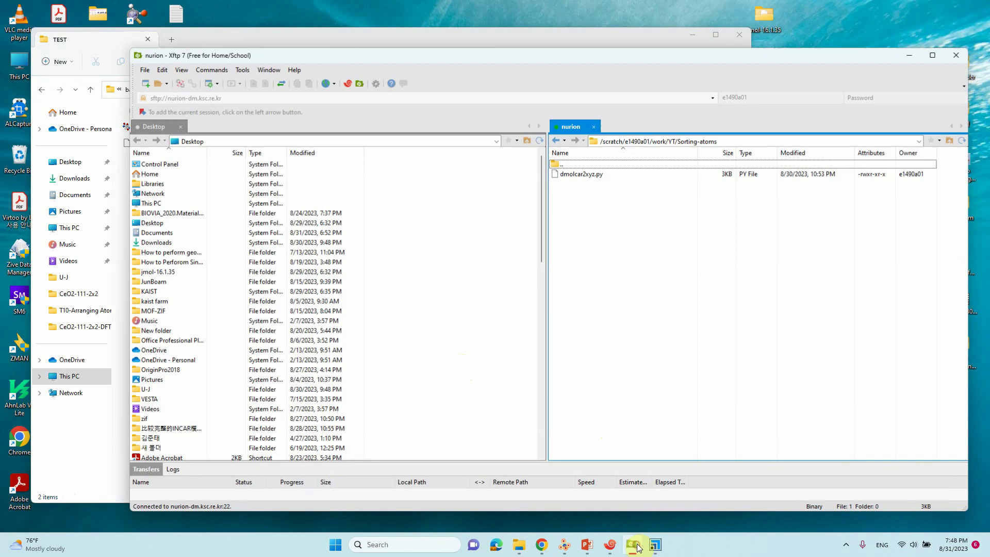
pyautogui.moveTo(564, 58); pyautogui.dragTo(631, 80)
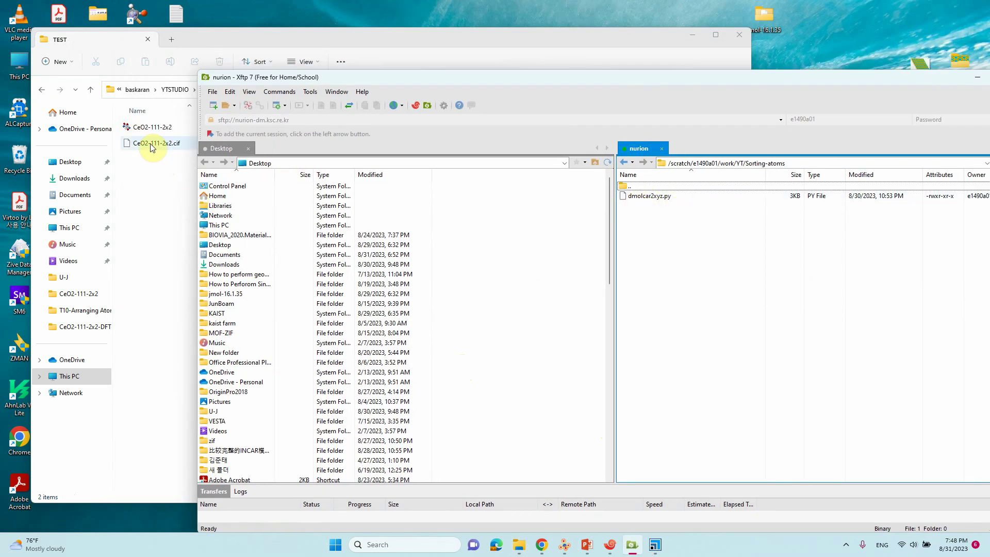
pyautogui.click(145, 128)
pyautogui.moveTo(144, 132); pyautogui.dragTo(788, 284)
pyautogui.click(789, 283)
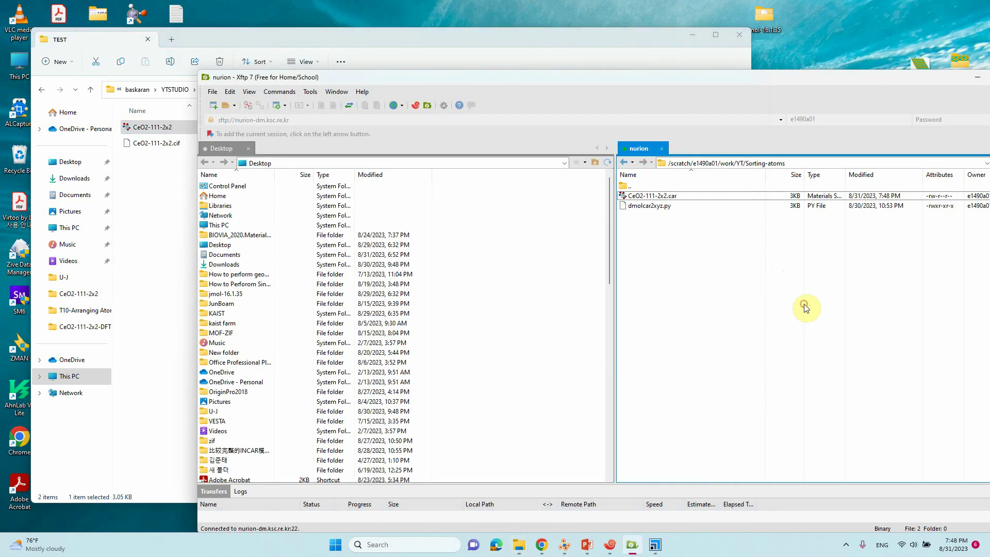
# Copy the remote Sorting-atoms path, switch to Xshell, and change to that directory with cd
pyautogui.click(727, 164)
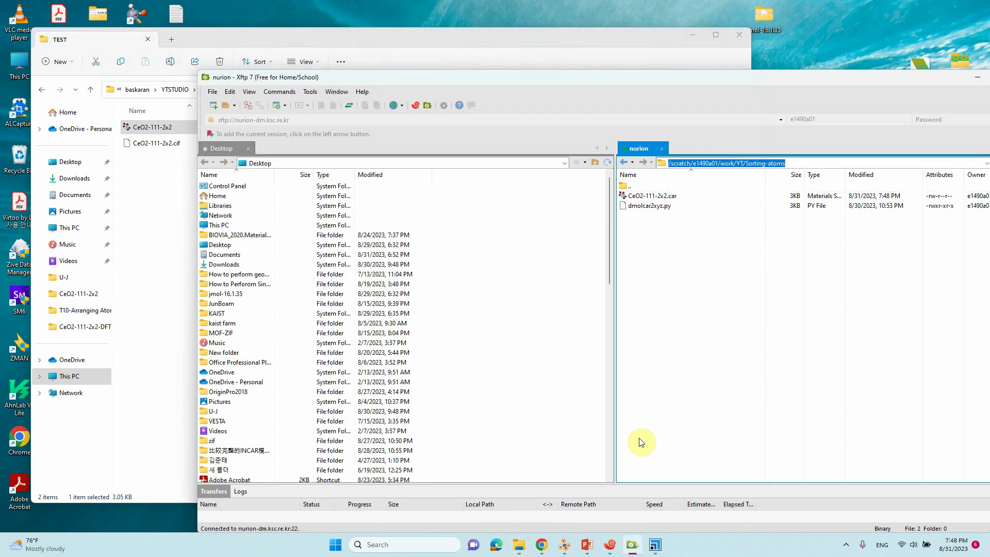
pyautogui.rightClick(702, 158)
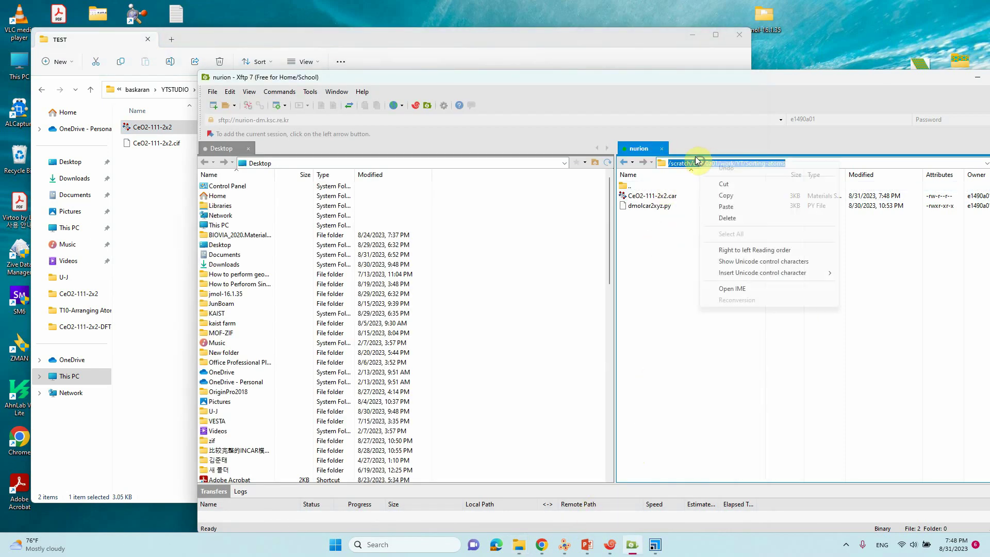
pyautogui.click(727, 190)
pyautogui.click(611, 546)
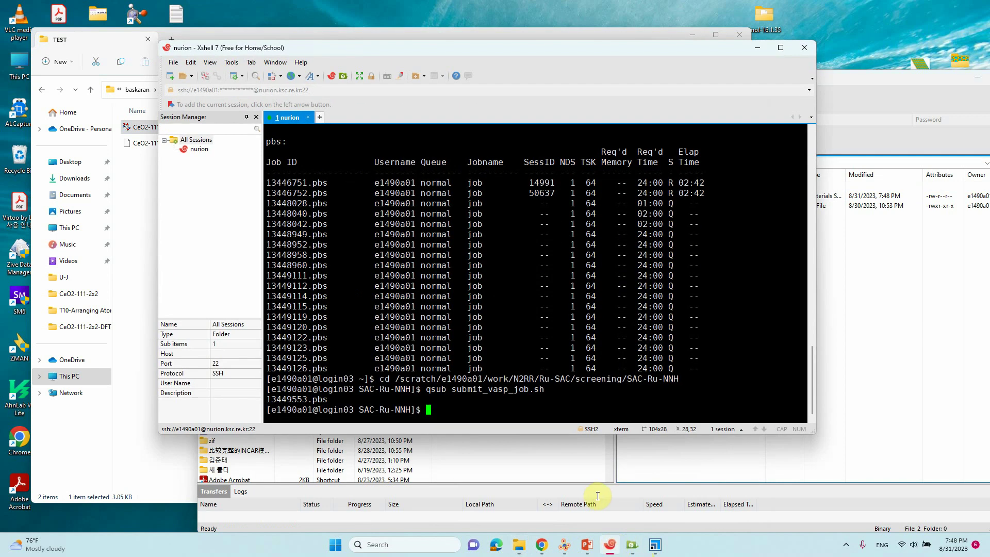
pyautogui.write('cd')
pyautogui.rightClick(487, 410)
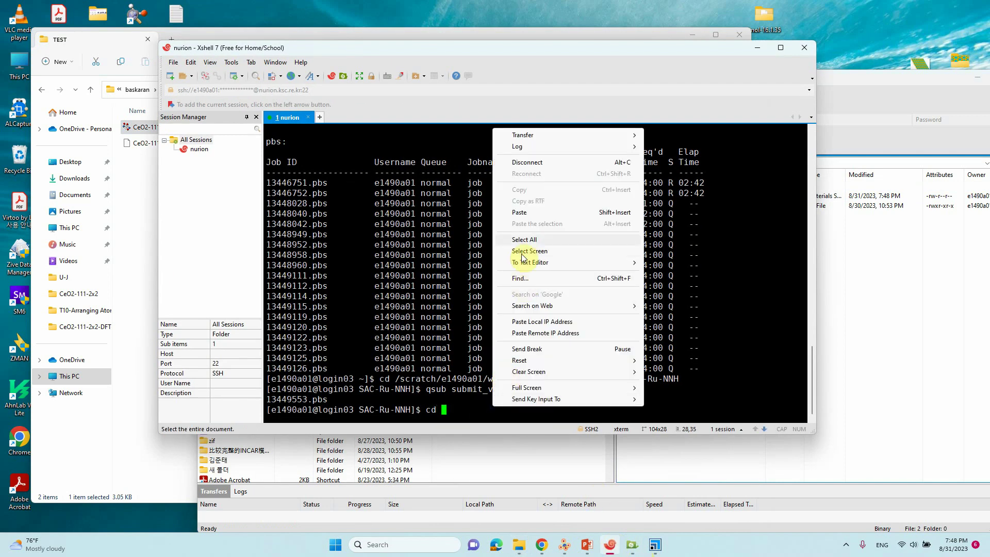
pyautogui.click(524, 214)
pyautogui.press('Return')
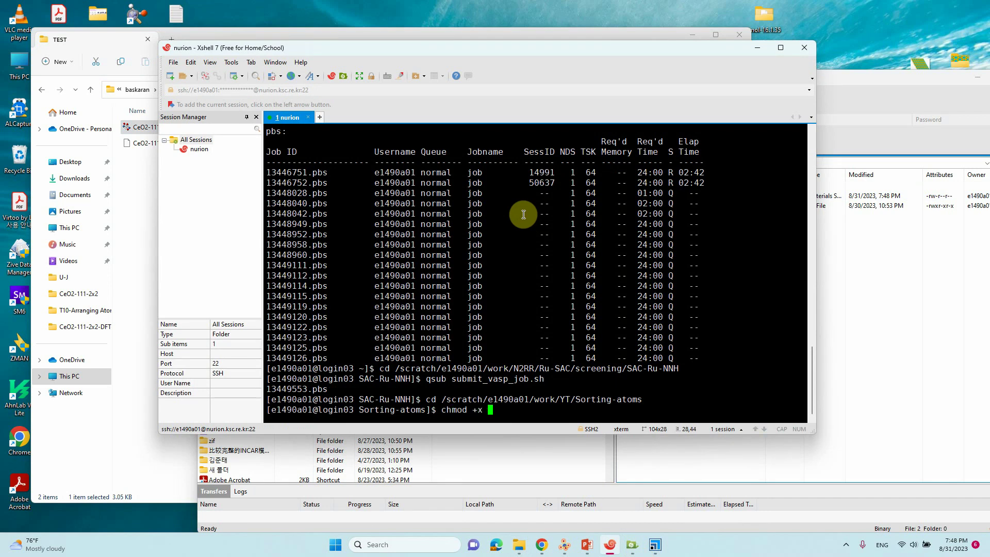
# Make dmolcar2xyz.py executable with chmod +x ./dmolcar2xyz.py and list the directory with ll
pyautogui.click(844, 265)
pyautogui.click(655, 206)
pyautogui.click(670, 207)
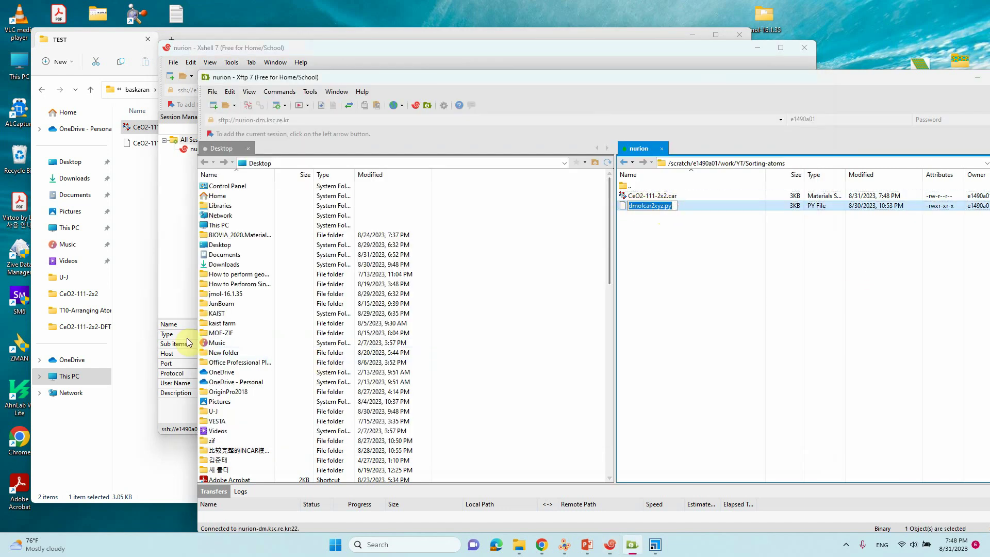
pyautogui.click(181, 292)
pyautogui.rightClick(512, 409)
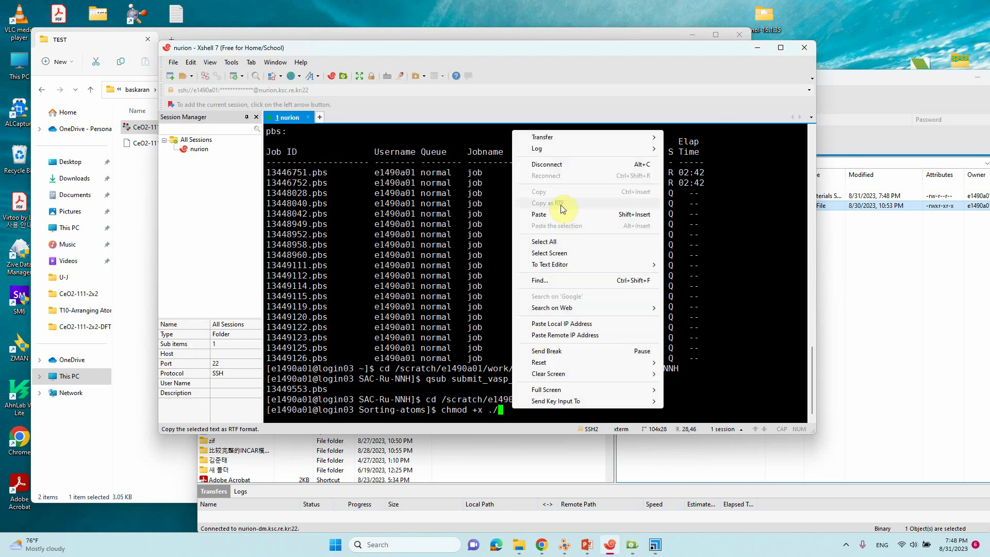
pyautogui.click(541, 214)
pyautogui.press('Return')
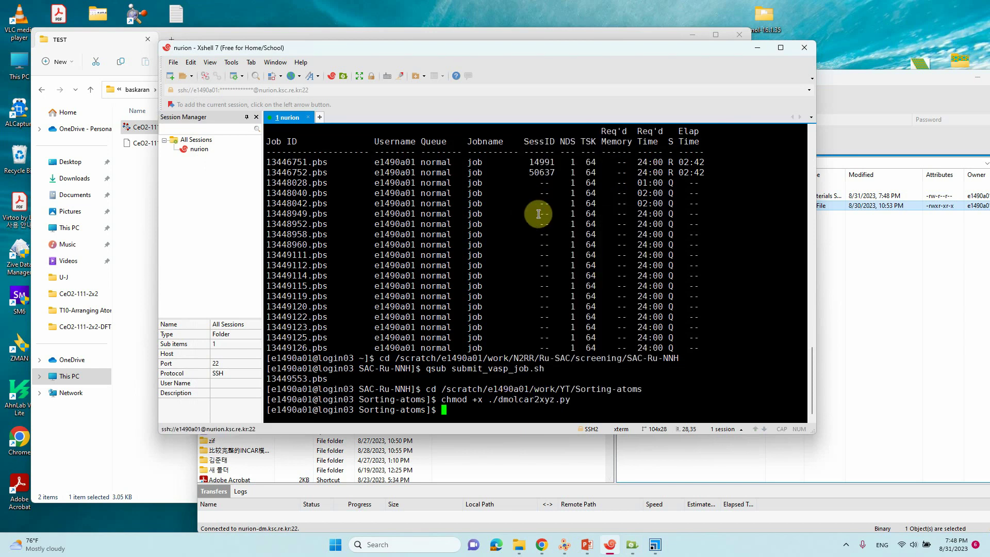
pyautogui.write('ll')
pyautogui.press('Return')
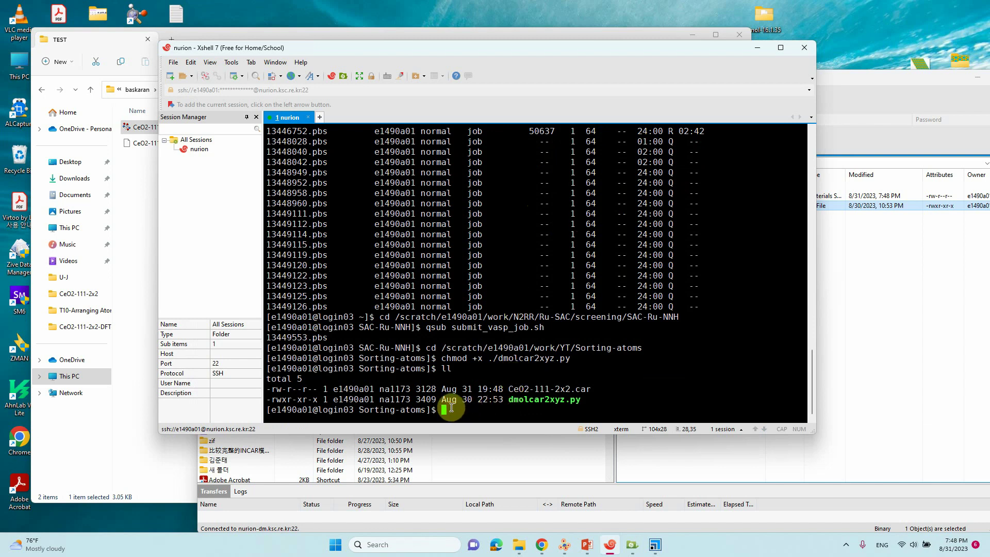
# Run ./dmolcar2xyz.py -s CeO2-111-2x2.car in the Sorting-atoms directory to write a z-sorted XYZ file
pyautogui.press('Up')
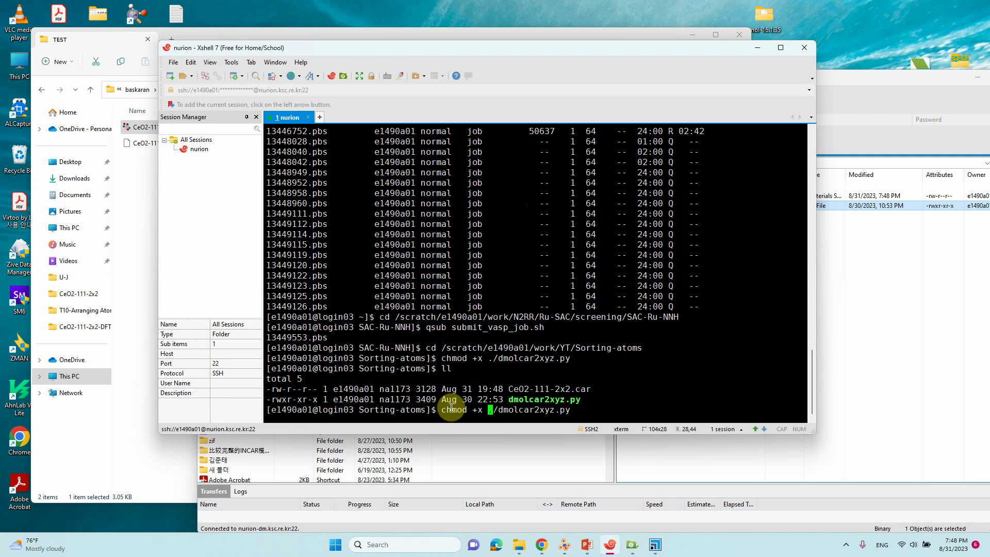
pyautogui.press('BackSpace')
pyautogui.press('BackSpace')
pyautogui.press('BackSpace')
pyautogui.press('BackSpace')
pyautogui.press('BackSpace')
pyautogui.press('BackSpace')
pyautogui.press('BackSpace')
pyautogui.press('BackSpace')
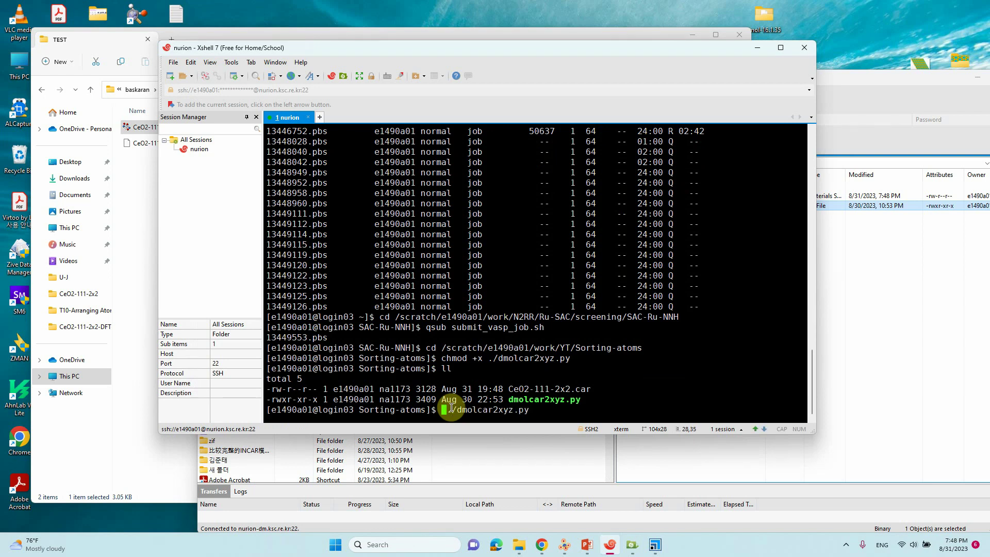
pyautogui.press('BackSpace')
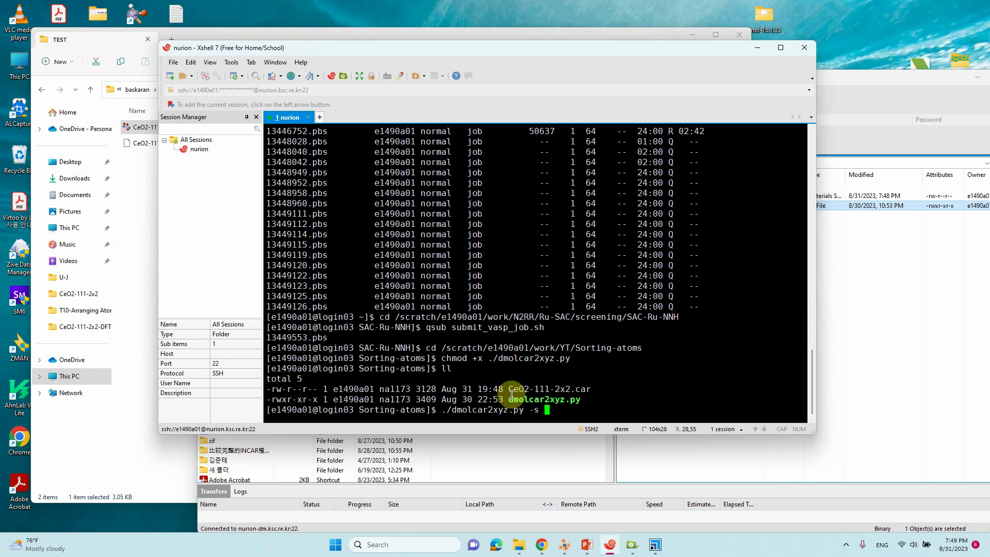
pyautogui.moveTo(510, 389); pyautogui.dragTo(589, 389)
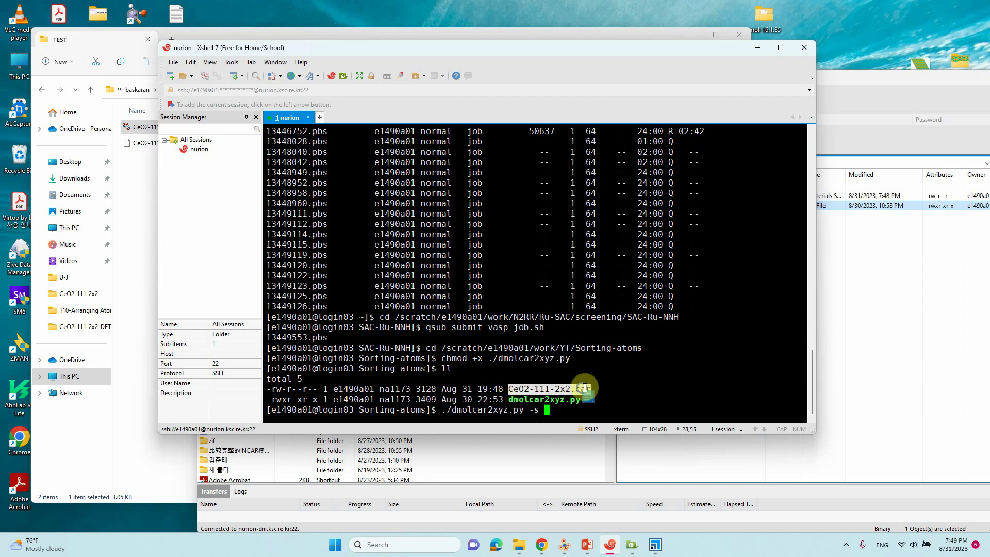
pyautogui.rightClick(584, 390)
pyautogui.click(609, 179)
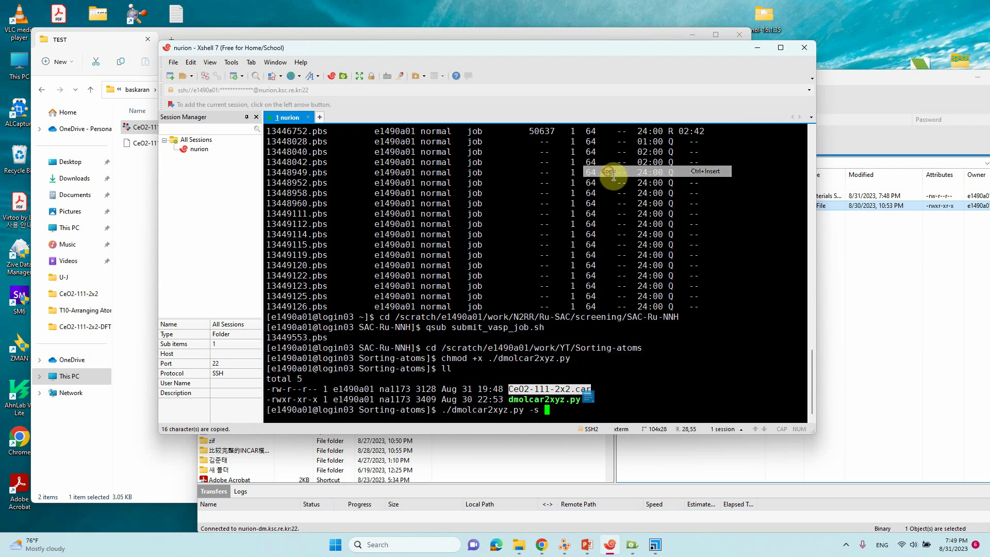
pyautogui.click(571, 406)
pyautogui.rightClick(574, 409)
pyautogui.click(601, 214)
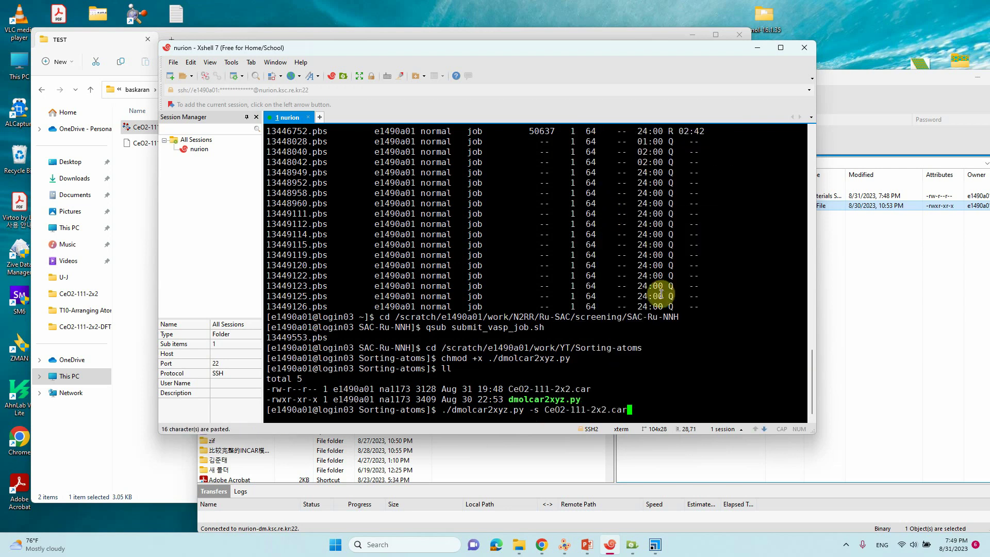
pyautogui.press('Return')
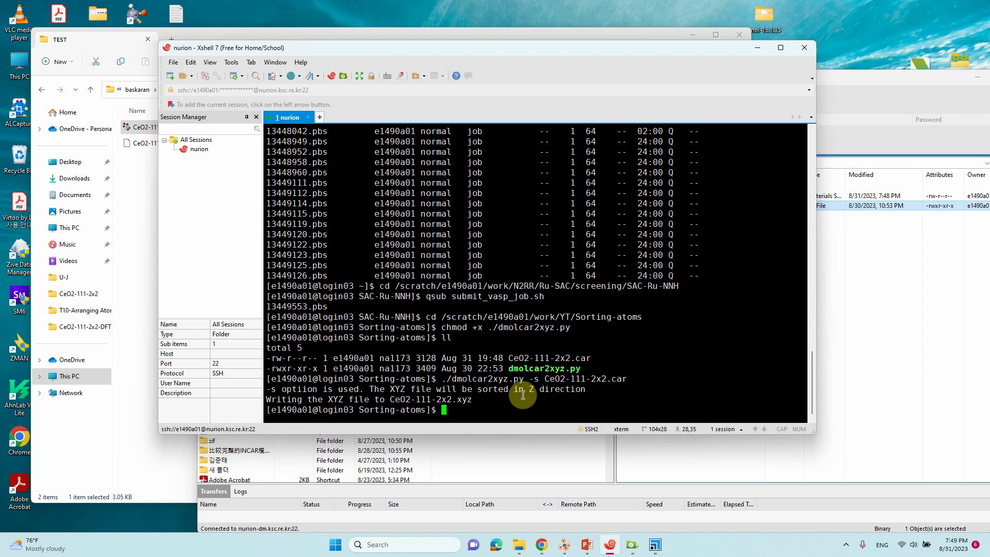
# Switch to Xftp, refresh the remote Sorting-atoms directory, and download CeO2-111-2x2.xyz into the local TEST folder
pyautogui.click(832, 147)
pyautogui.moveTo(826, 76); pyautogui.dragTo(675, 76)
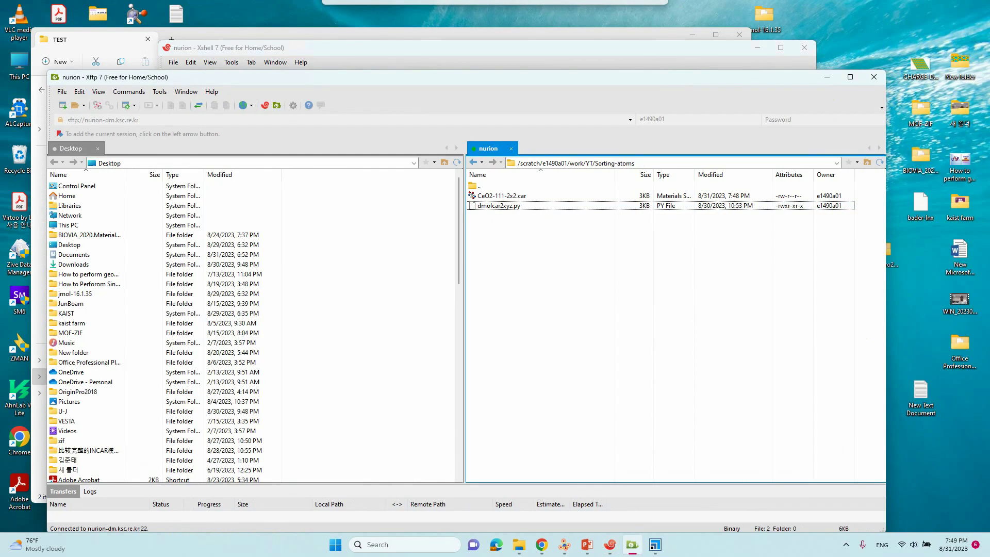
pyautogui.click(879, 163)
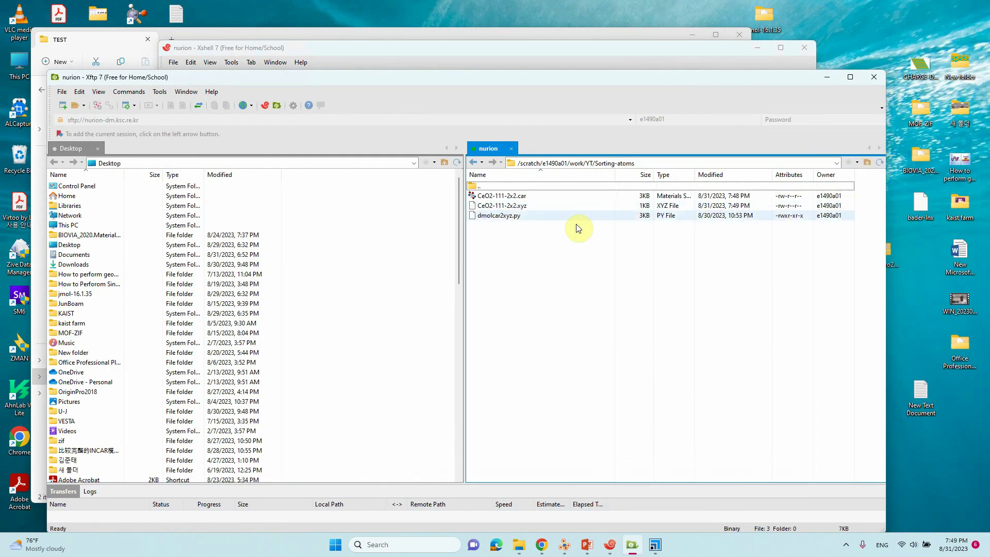
pyautogui.click(521, 207)
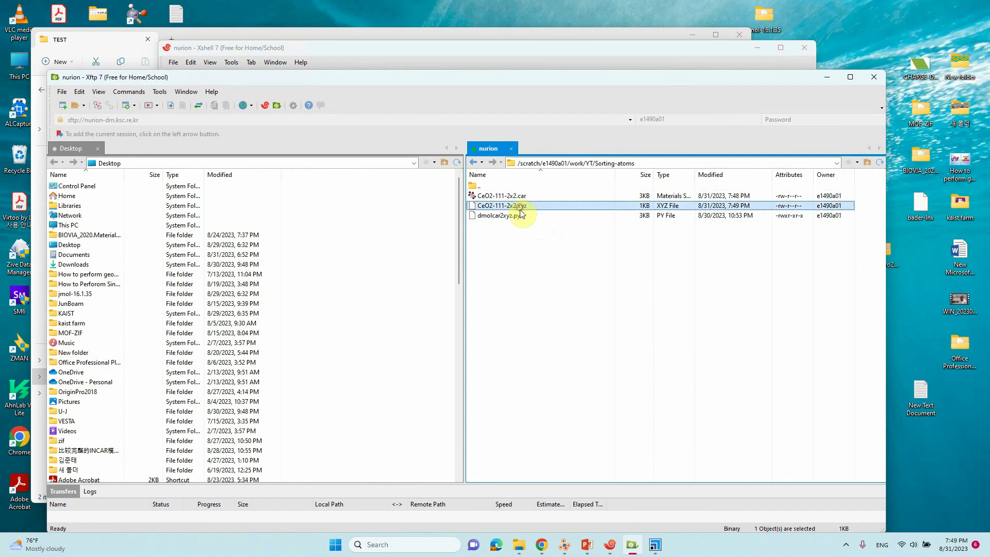
pyautogui.moveTo(552, 81); pyautogui.dragTo(793, 112)
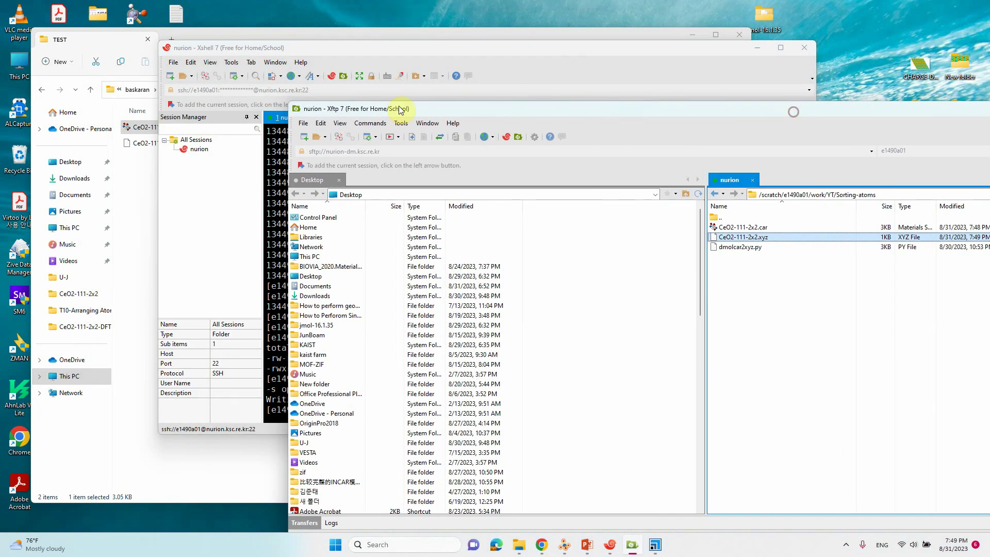
pyautogui.click(133, 200)
pyautogui.click(821, 313)
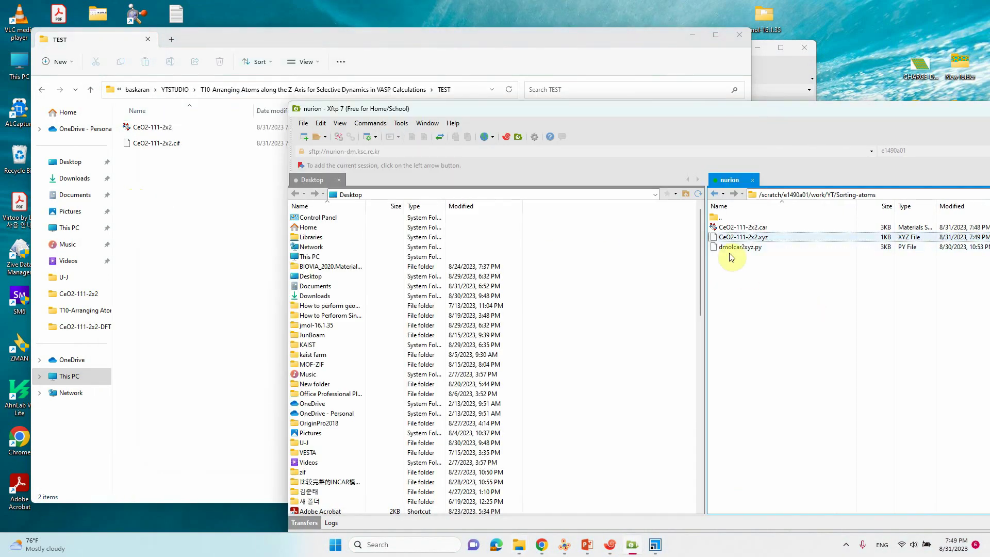
pyautogui.moveTo(731, 238); pyautogui.dragTo(199, 249)
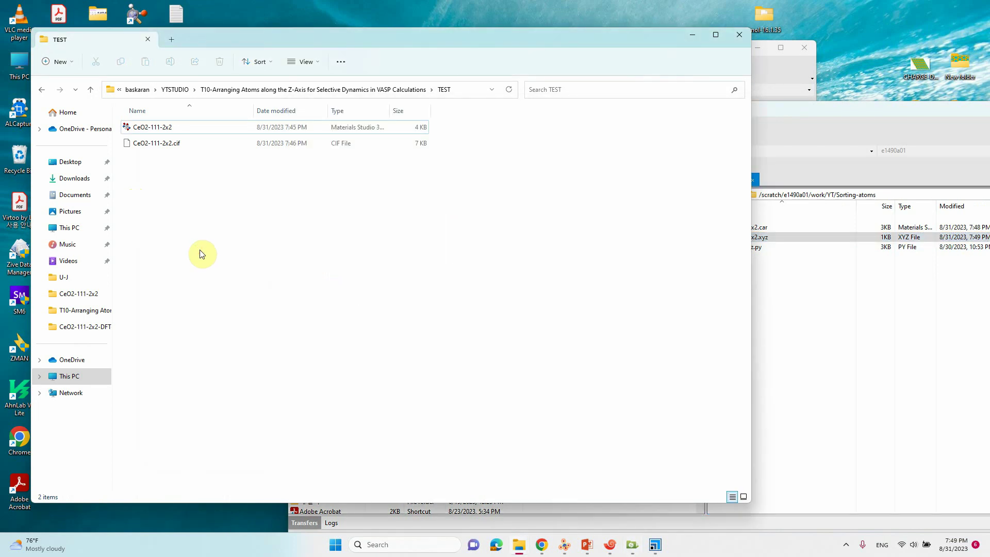
# Rename the CIF file in the TEST folder as CeO2-111-2x2-not-arranged.cif
pyautogui.click(170, 144)
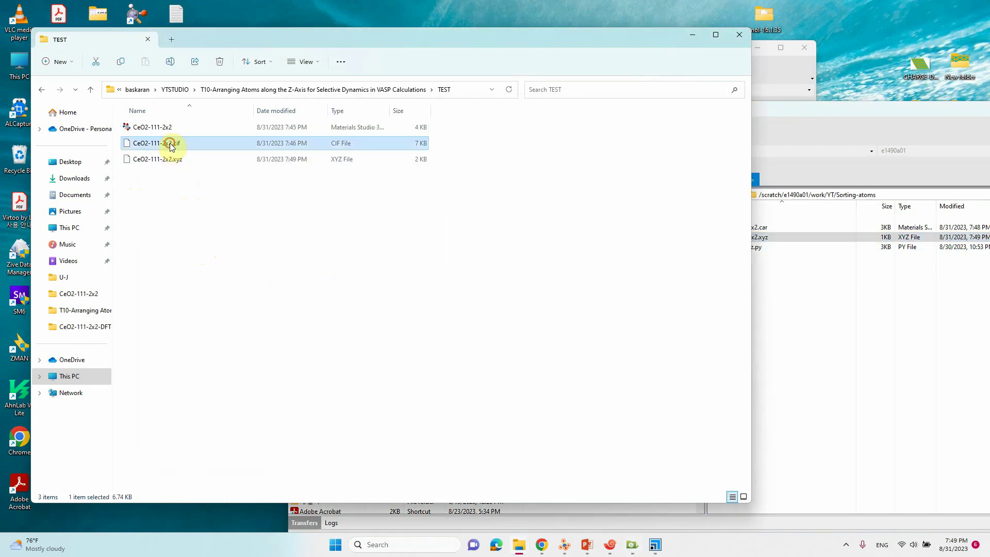
pyautogui.click(173, 144)
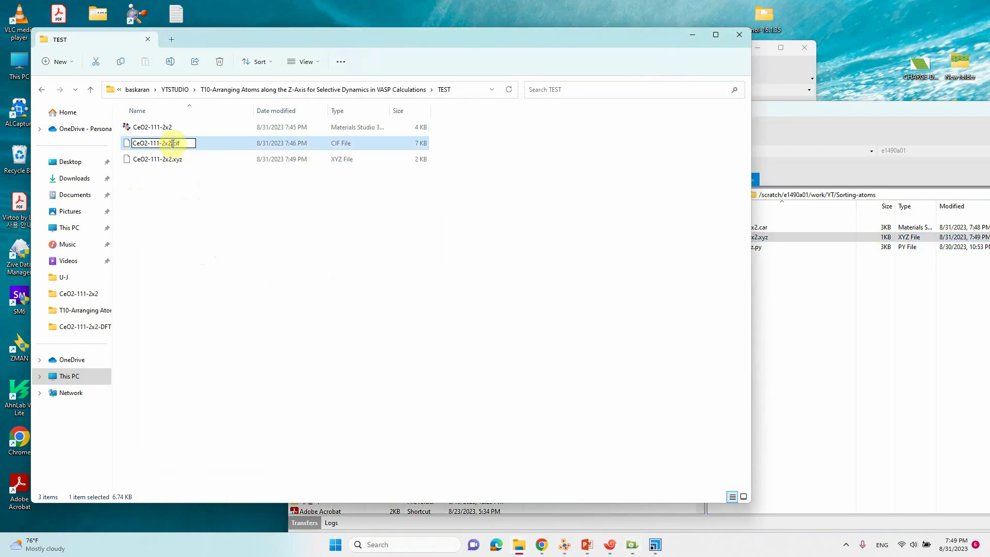
pyautogui.write('not-arranged')
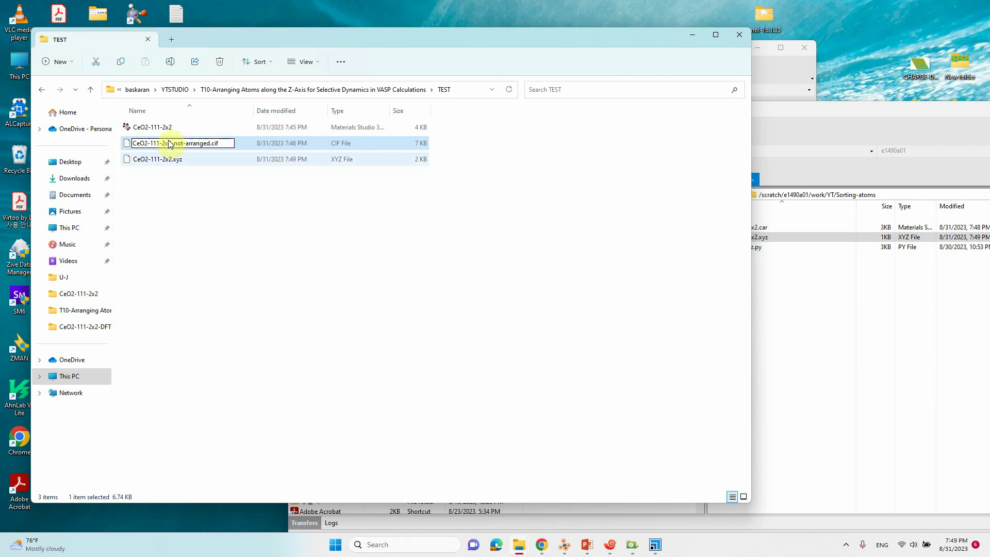
pyautogui.click(220, 199)
pyautogui.click(180, 145)
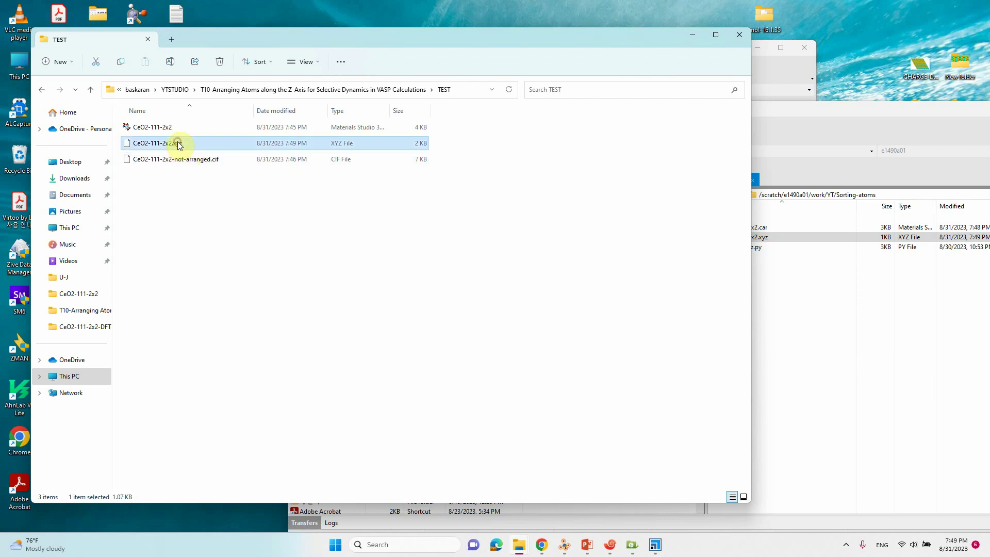
pyautogui.click(199, 282)
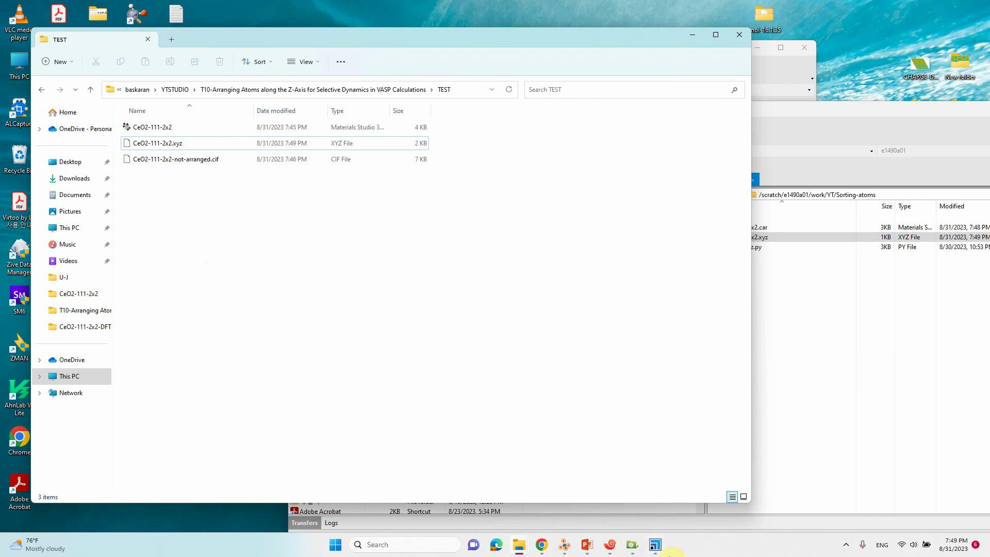
# Open CeO2-111-2x2.xyz just once in Notepad++, examine the order of its z coordinates, and minimize the editor
pyautogui.moveTo(655, 544)
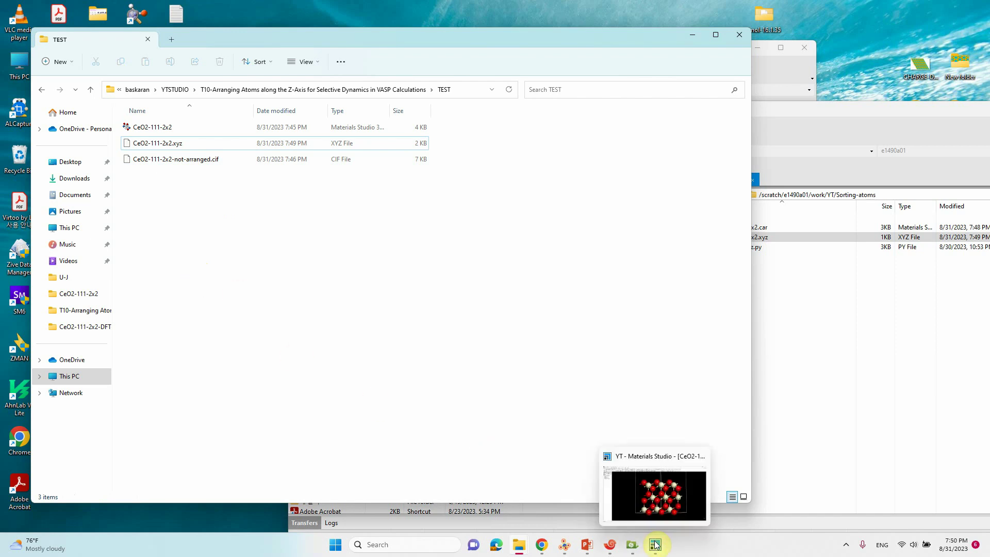
pyautogui.click(160, 142)
pyautogui.rightClick(160, 143)
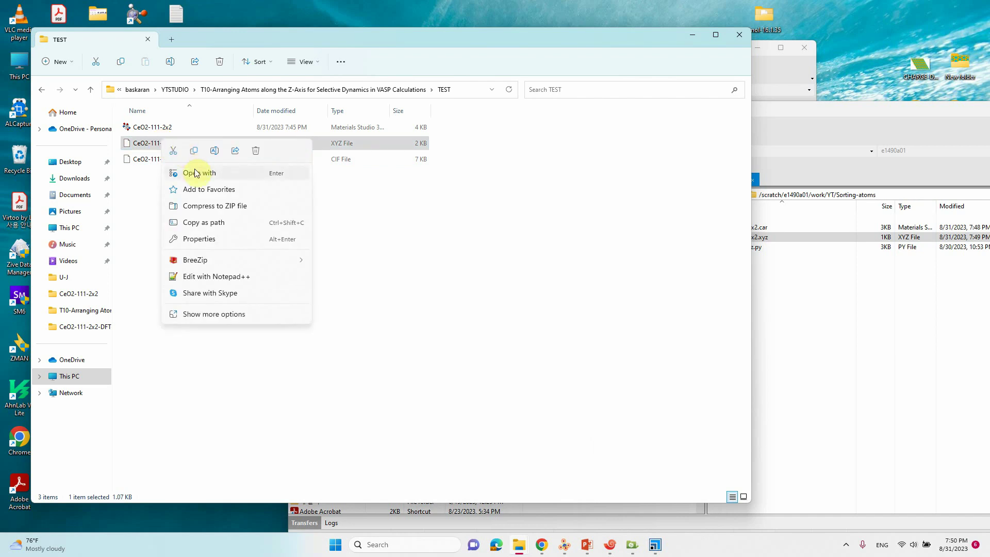
pyautogui.click(196, 174)
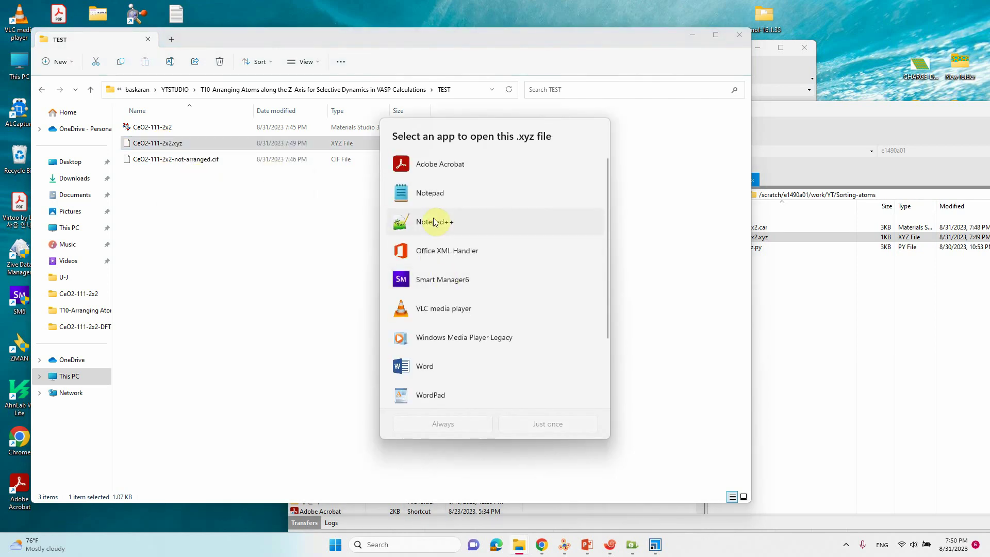
pyautogui.click(433, 222)
pyautogui.click(539, 424)
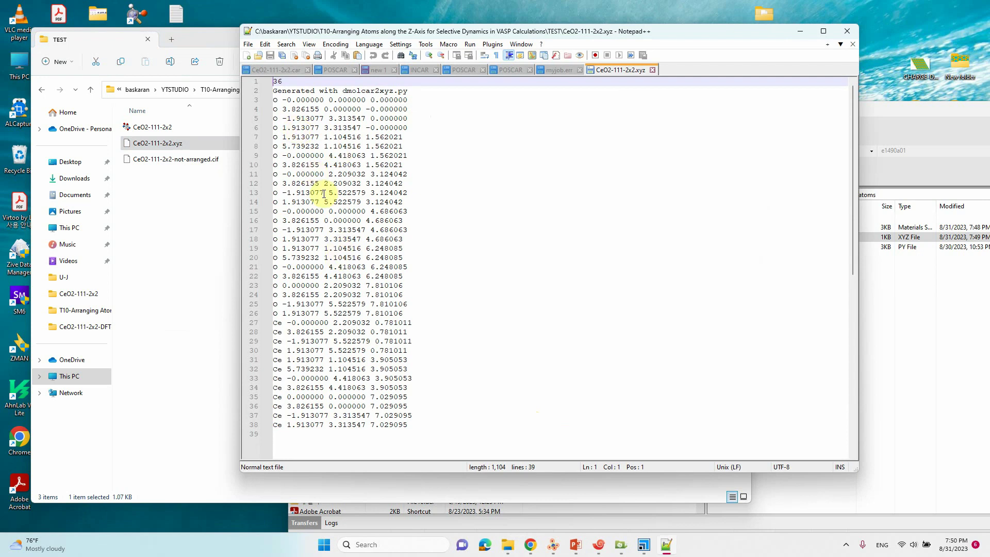
pyautogui.click(797, 32)
pyautogui.click(889, 377)
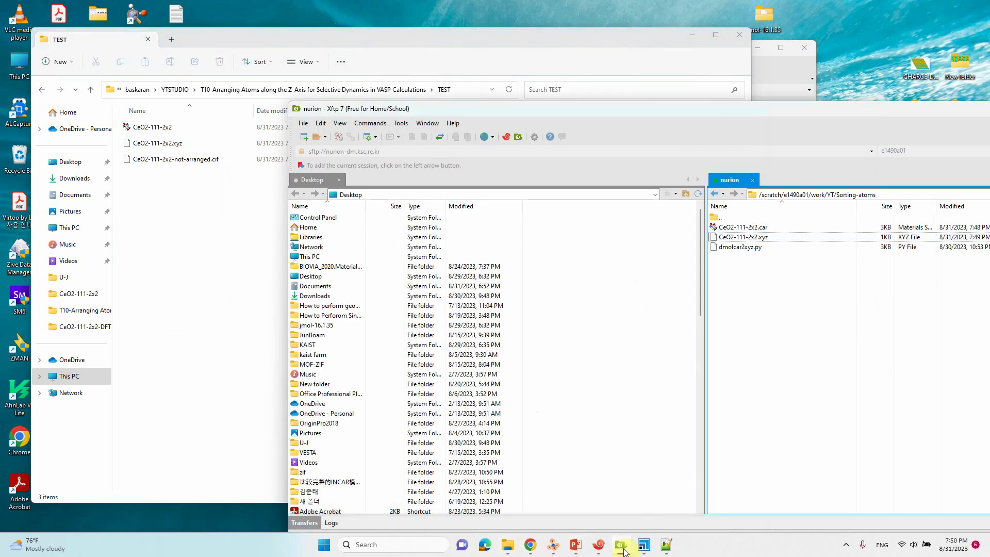
# Switch to Materials Studio, shrink its window beside the TEST folder, and import CeO2-111-2x2.xyz into the YT project
pyautogui.click(644, 544)
pyautogui.scroll(-3, 391, 155)
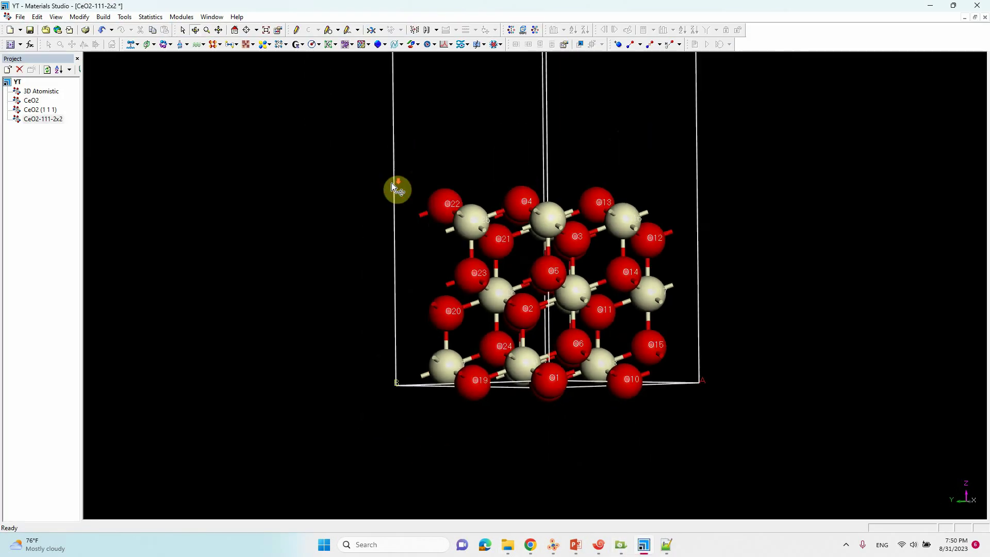
pyautogui.moveTo(363, 6); pyautogui.dragTo(457, 86)
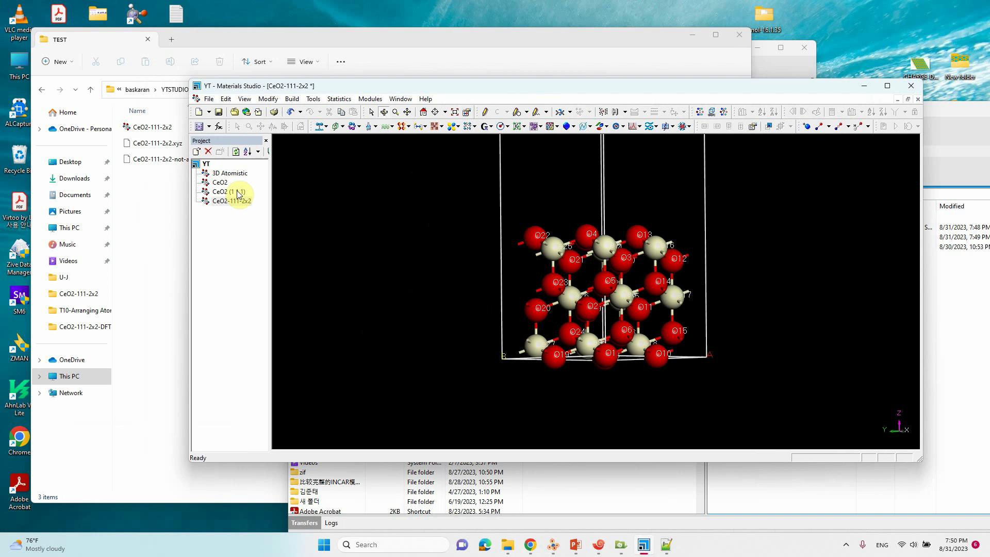
pyautogui.moveTo(162, 145); pyautogui.dragTo(225, 254)
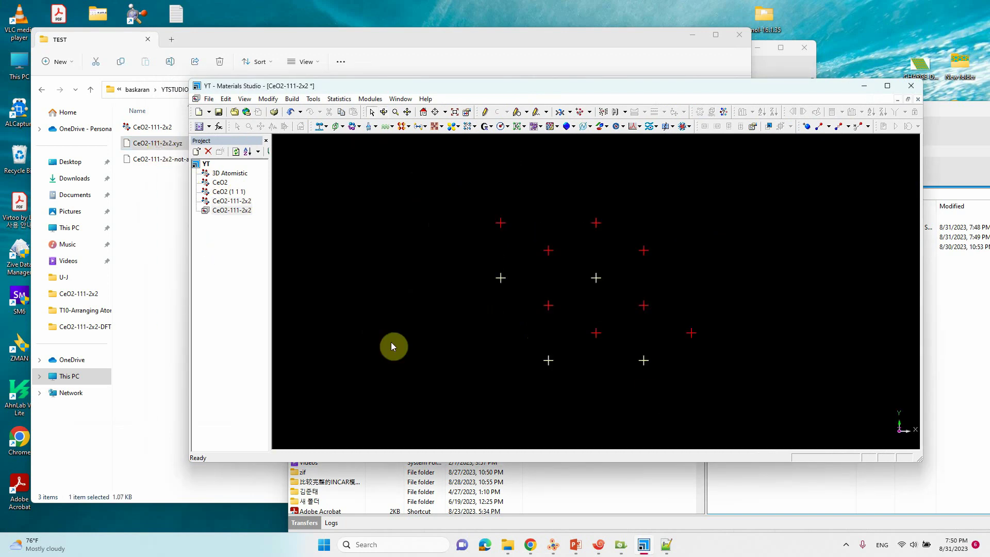
# Display the imported XYZ atoms as ball and stick with a stick radius of 0.1 and enlarged balls
pyautogui.rightClick(412, 289)
pyautogui.click(435, 337)
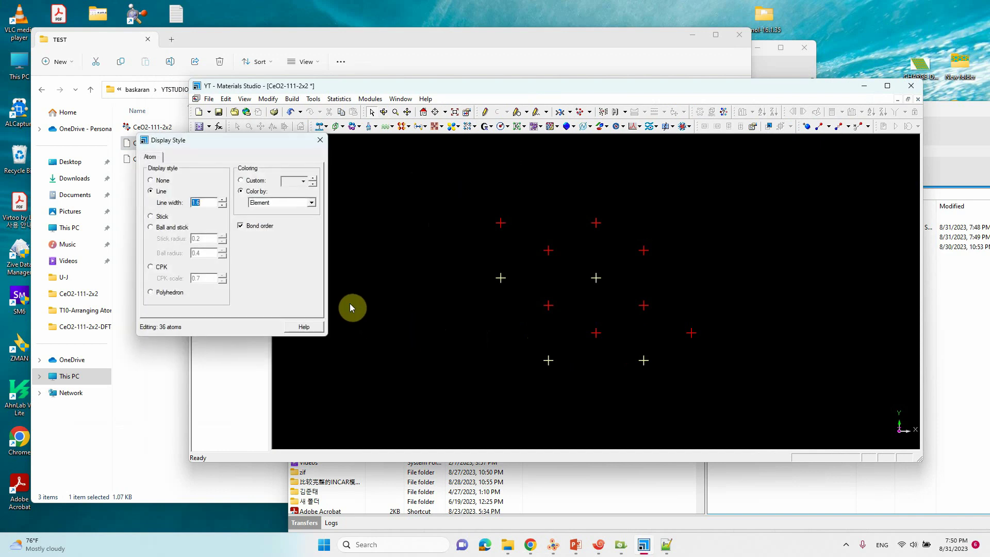
pyautogui.click(178, 228)
pyautogui.click(222, 241)
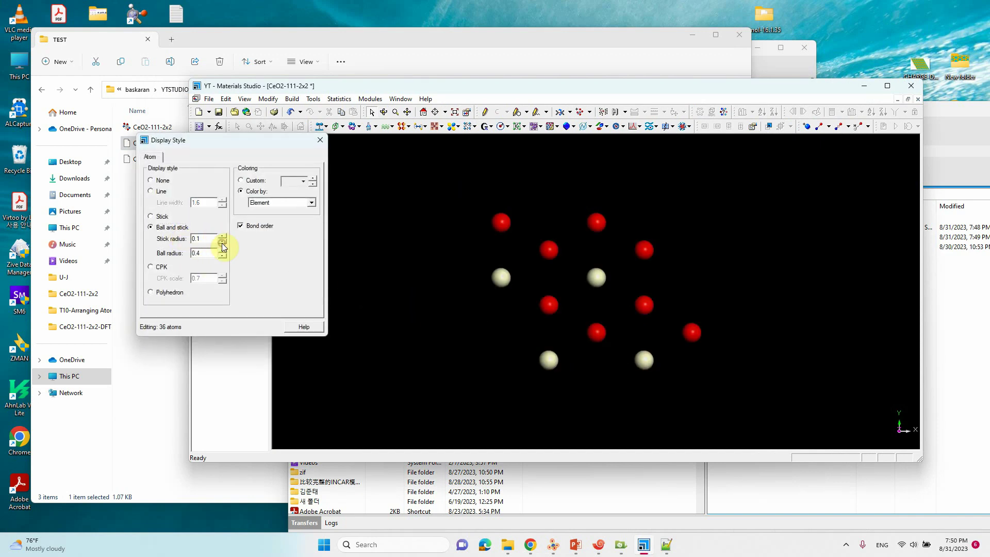
pyautogui.click(319, 140)
# Open the Build Crystal lattice parameters for the imported structure and move the dialog clear of the TEST folder
pyautogui.click(291, 99)
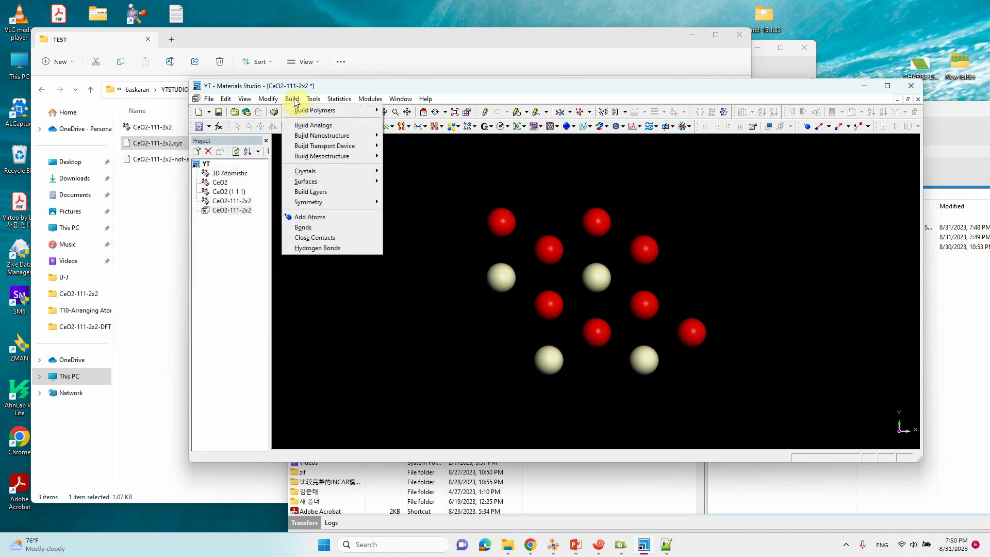
pyautogui.moveTo(309, 171)
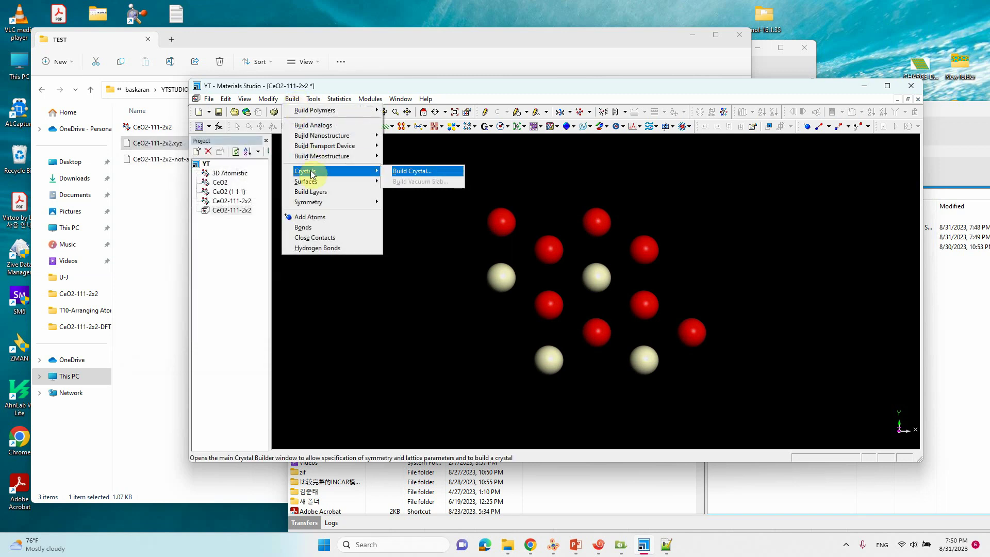
pyautogui.click(409, 172)
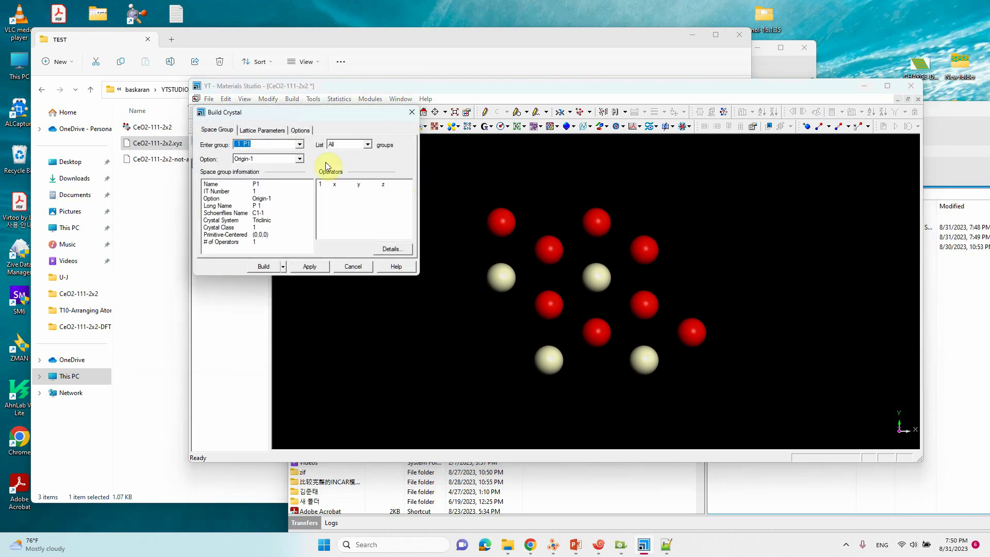
pyautogui.click(263, 131)
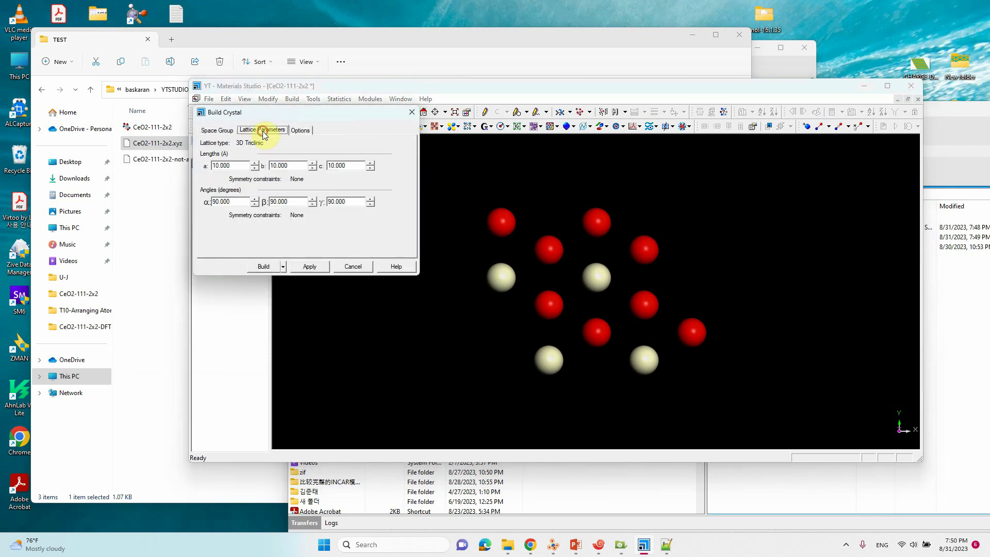
pyautogui.moveTo(301, 112); pyautogui.dragTo(561, 148)
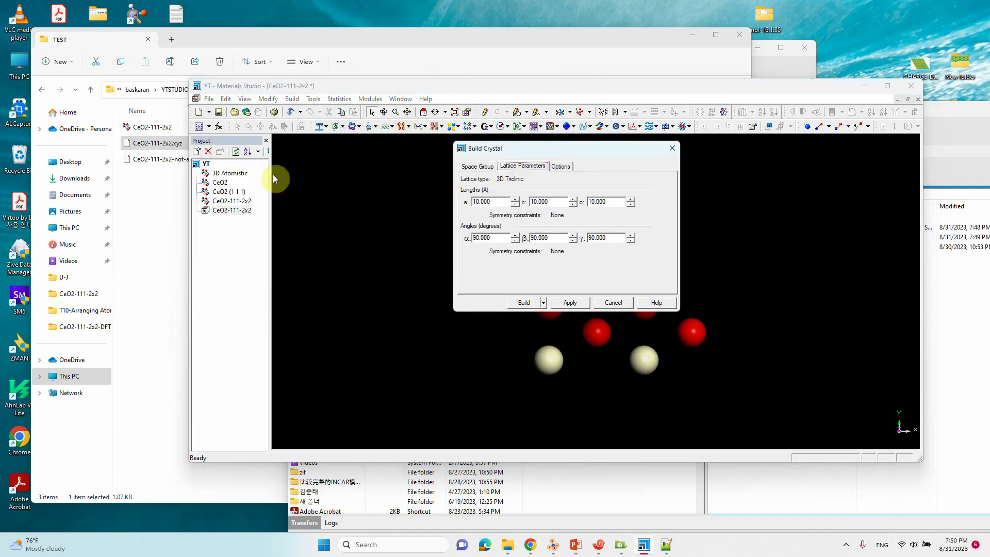
# Open the CeO2-111-2x2 CAR file in Notepad++ and arrange its window so the PBC line is readable beside the Build Crystal dialog
pyautogui.click(161, 127)
pyautogui.rightClick(163, 128)
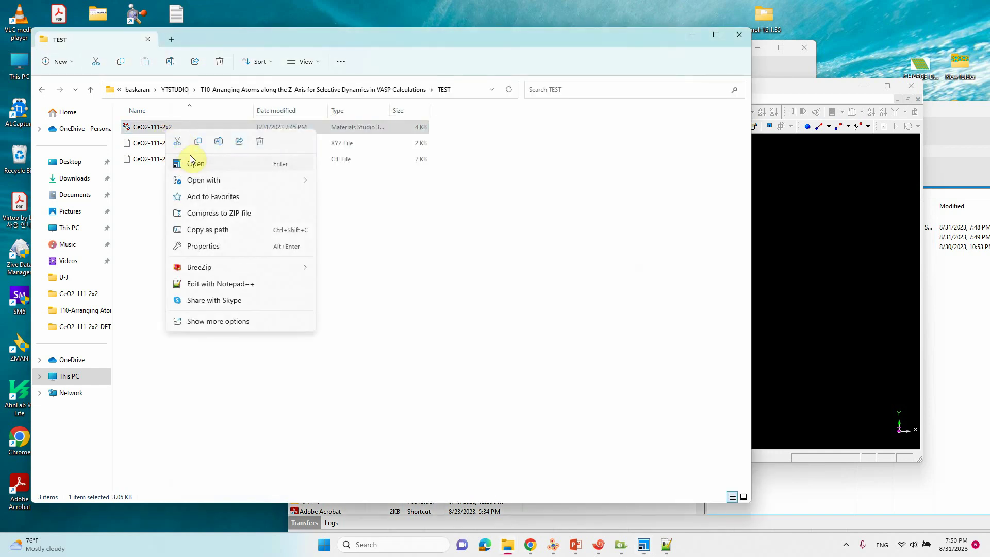
pyautogui.moveTo(194, 180)
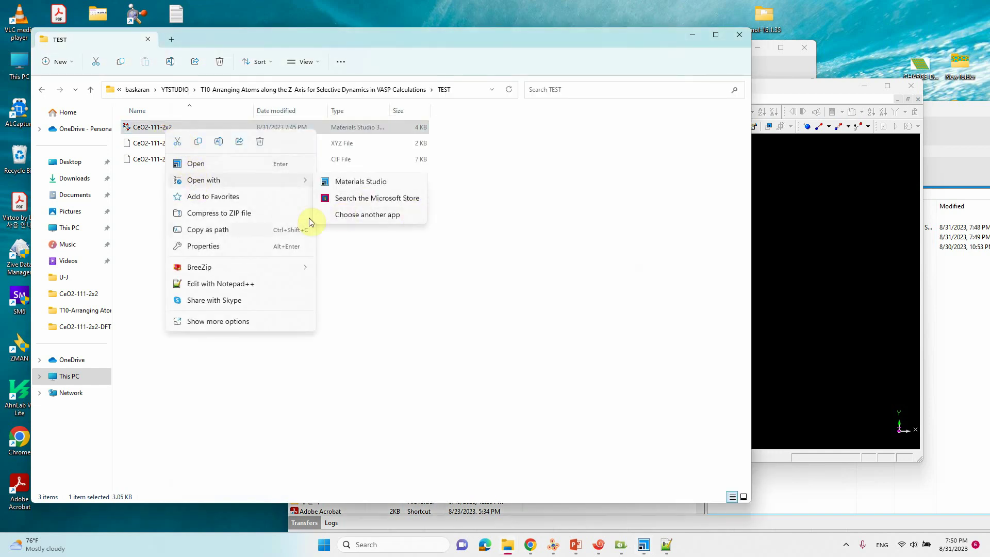
pyautogui.click(230, 284)
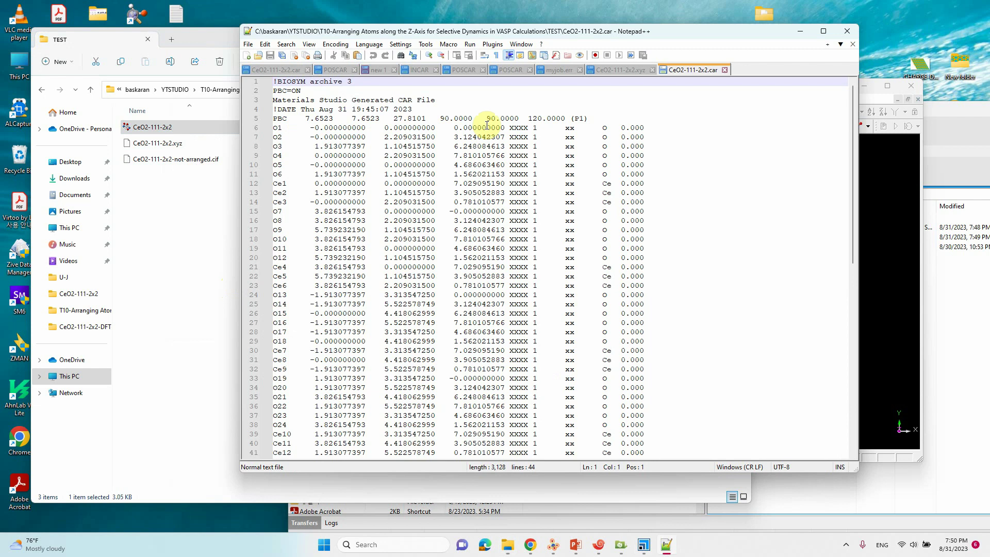
pyautogui.moveTo(590, 31); pyautogui.dragTo(309, 47)
pyautogui.moveTo(622, 36); pyautogui.dragTo(831, 69)
pyautogui.click(697, 93)
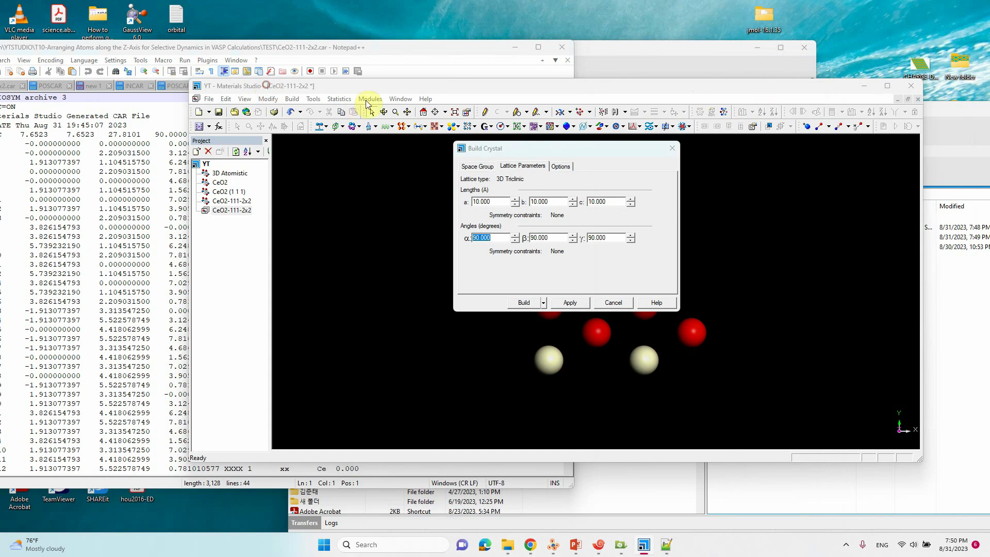
pyautogui.moveTo(310, 47); pyautogui.dragTo(328, 64)
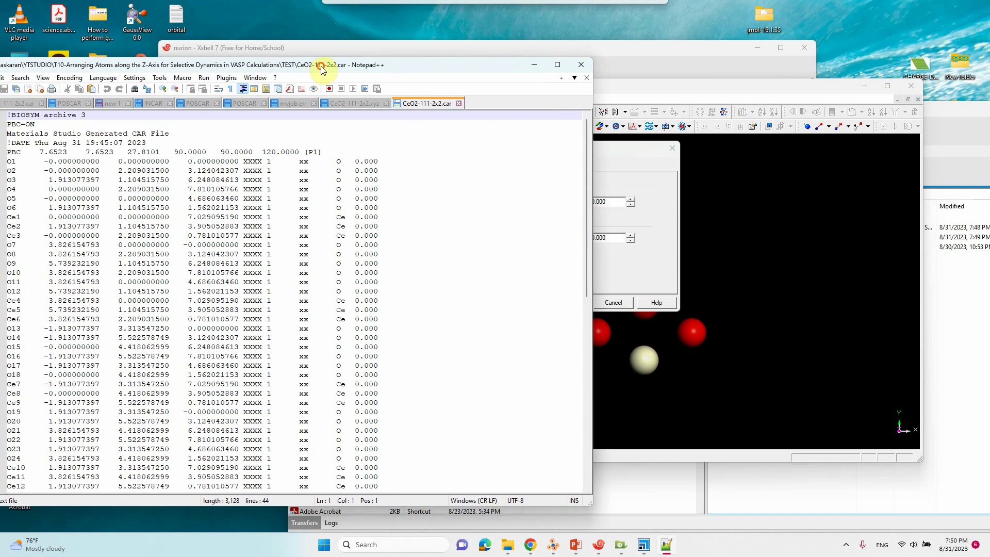
pyautogui.click(39, 151)
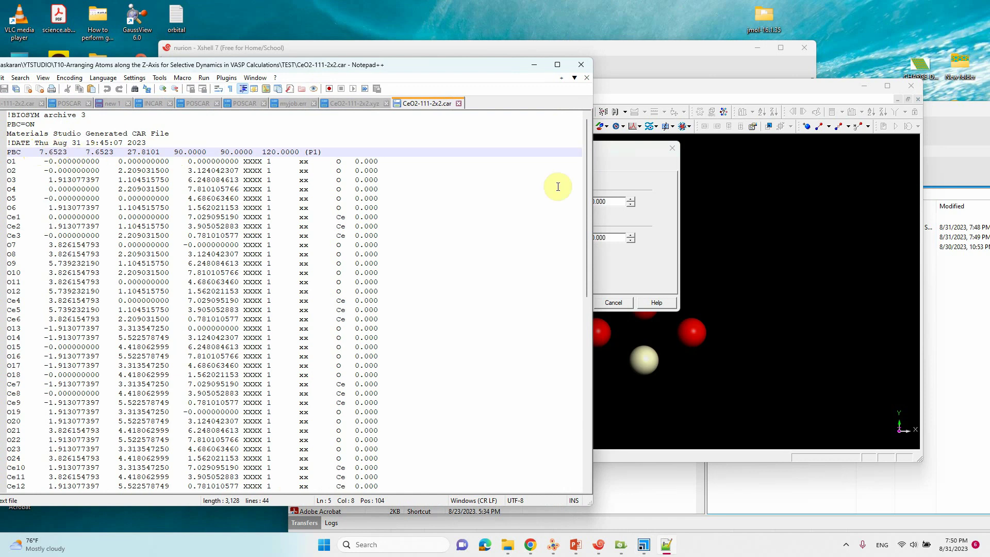
pyautogui.click(635, 156)
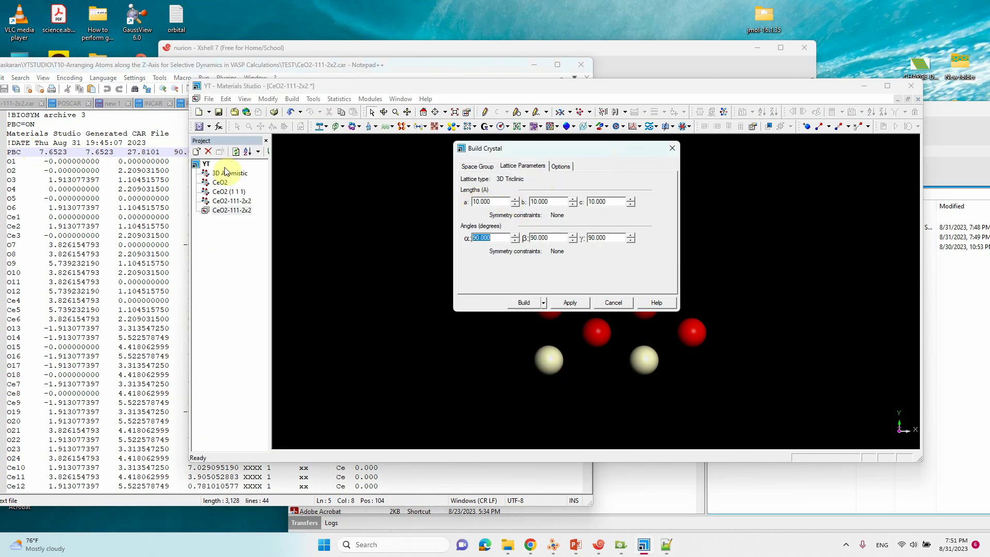
# Copy the first cell length from the CAR file's PBC line and set crystal lengths a and b to 7.6523 Å
pyautogui.click(144, 151)
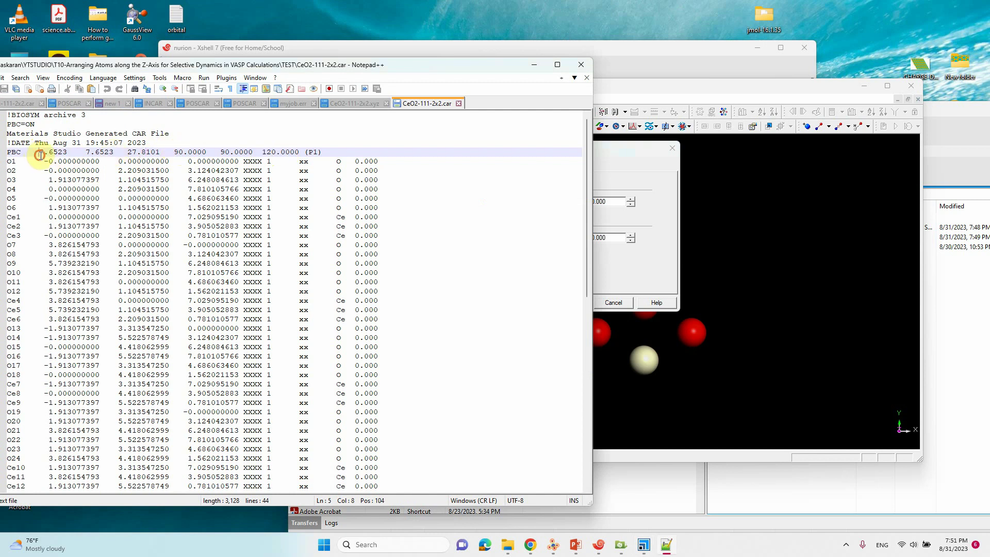
pyautogui.moveTo(40, 155); pyautogui.dragTo(57, 153)
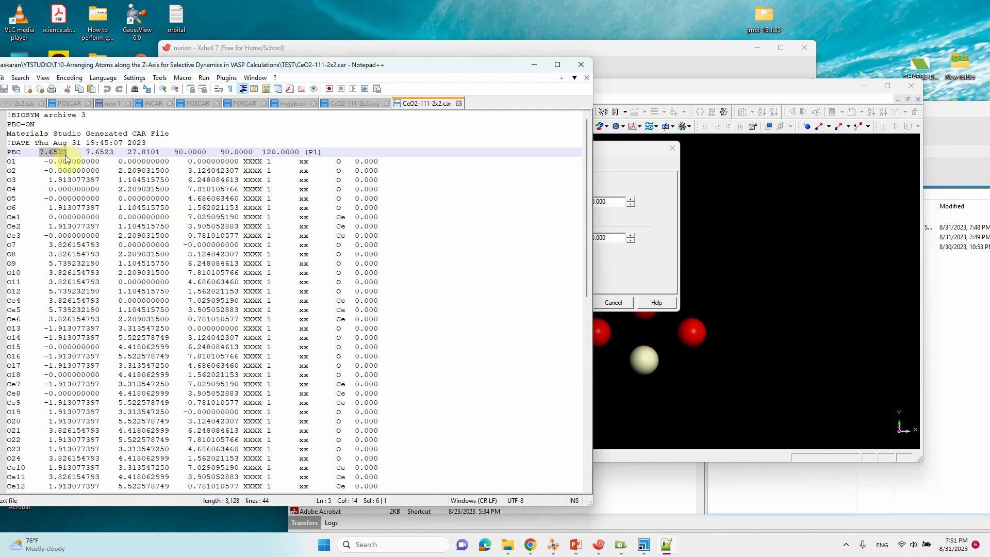
pyautogui.rightClick(61, 155)
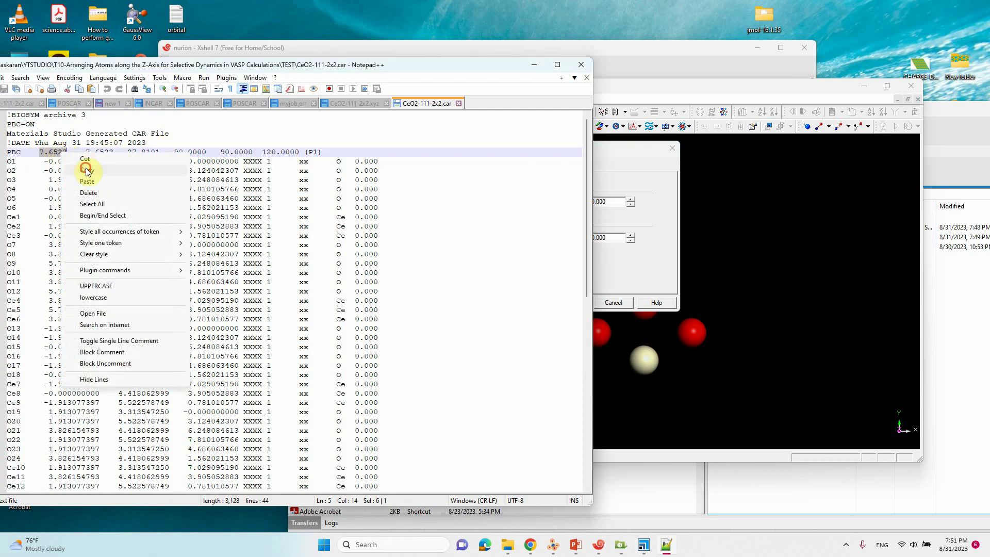
pyautogui.click(85, 170)
pyautogui.click(598, 172)
pyautogui.doubleClick(509, 200)
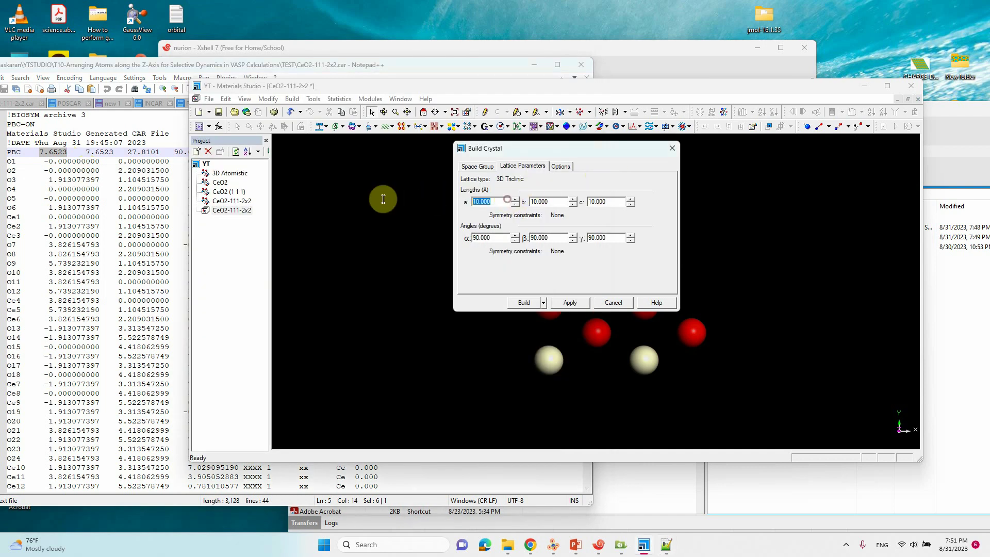
pyautogui.hotkey('ctrl', 'v')
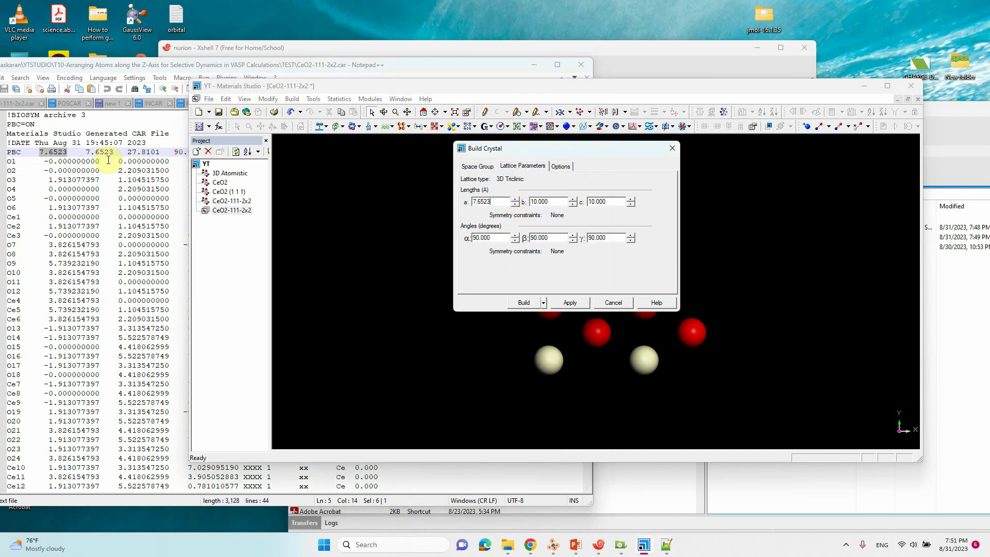
pyautogui.doubleClick(557, 200)
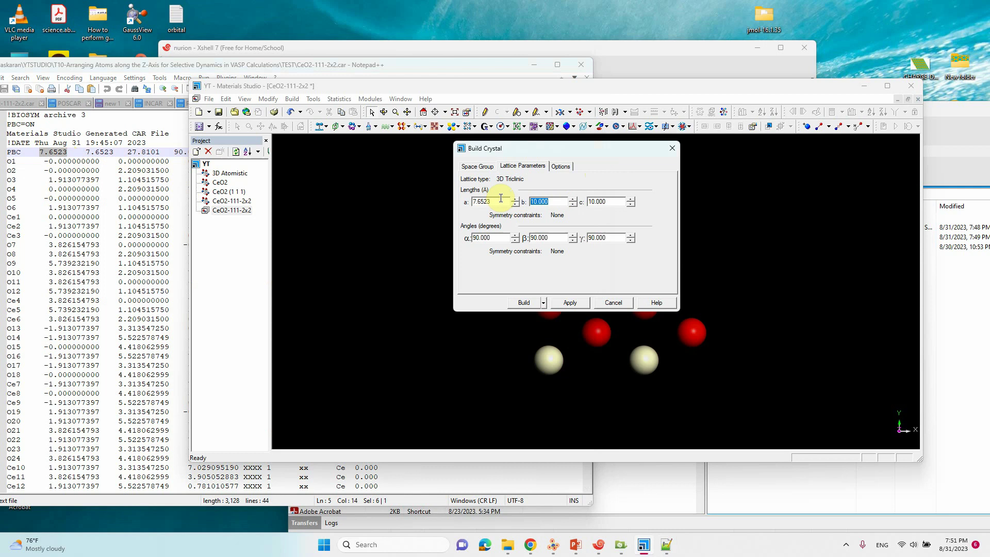
# Copy the remaining cell values from the PBC line, setting length c to 27.8101 Å and angle γ to 120.0000 degrees
pyautogui.click(151, 154)
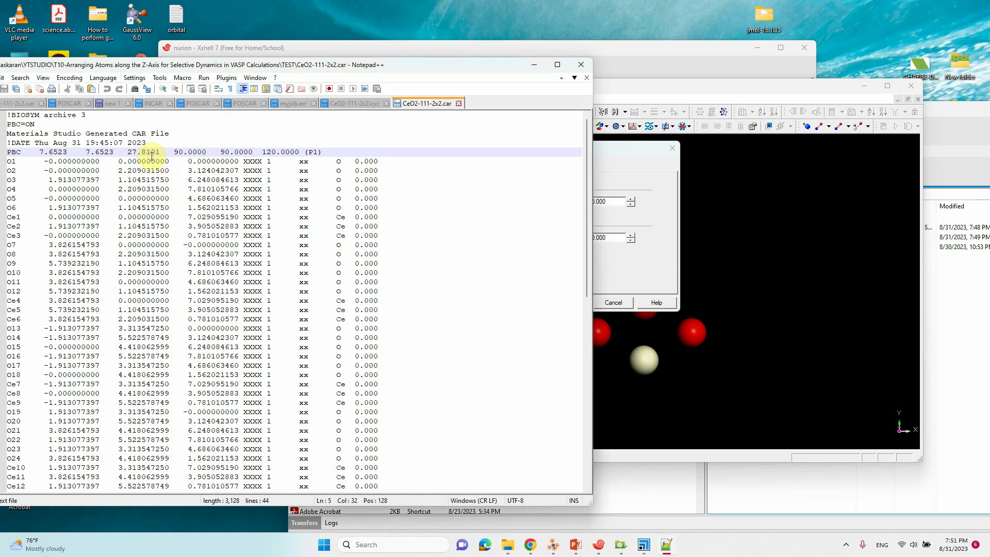
pyautogui.doubleClick(151, 153)
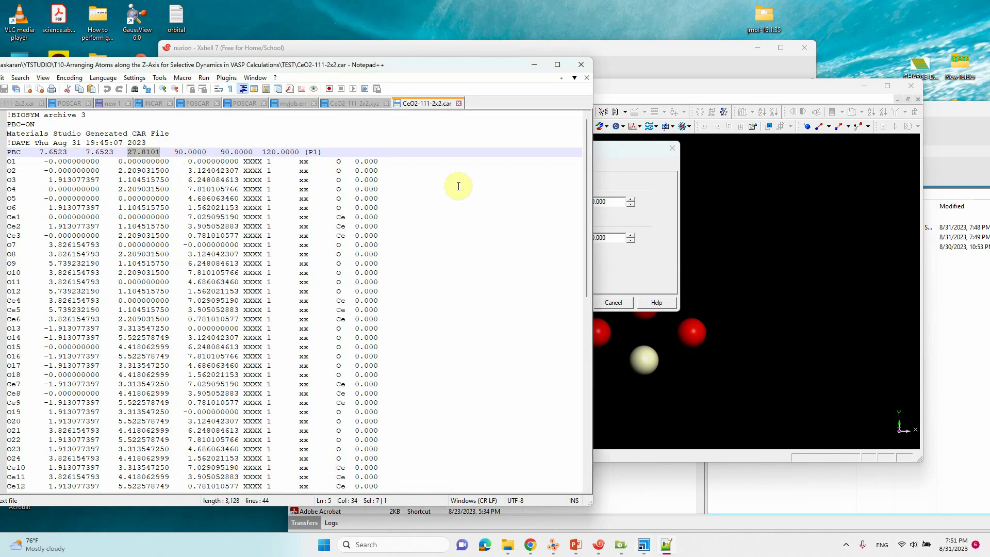
pyautogui.click(624, 201)
pyautogui.doubleClick(622, 200)
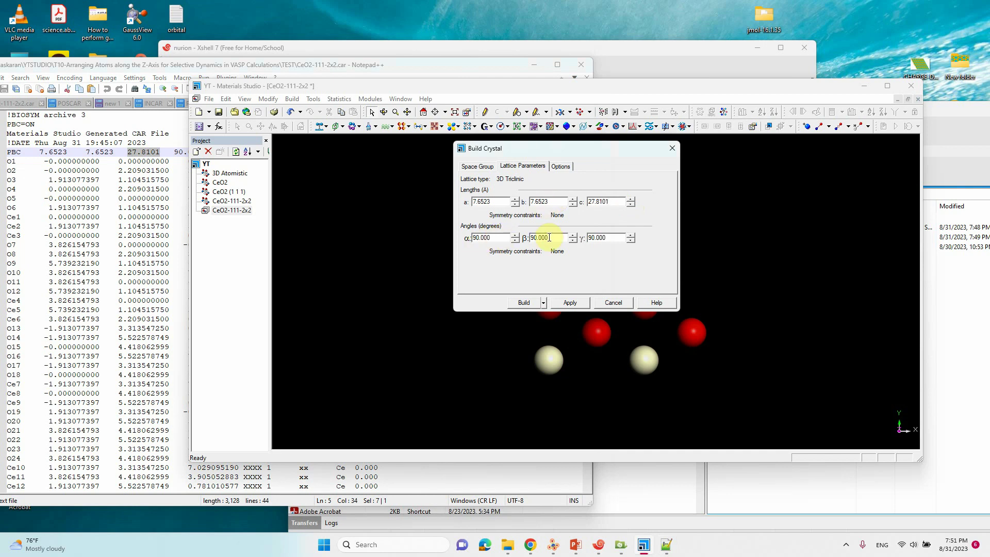
pyautogui.click(178, 152)
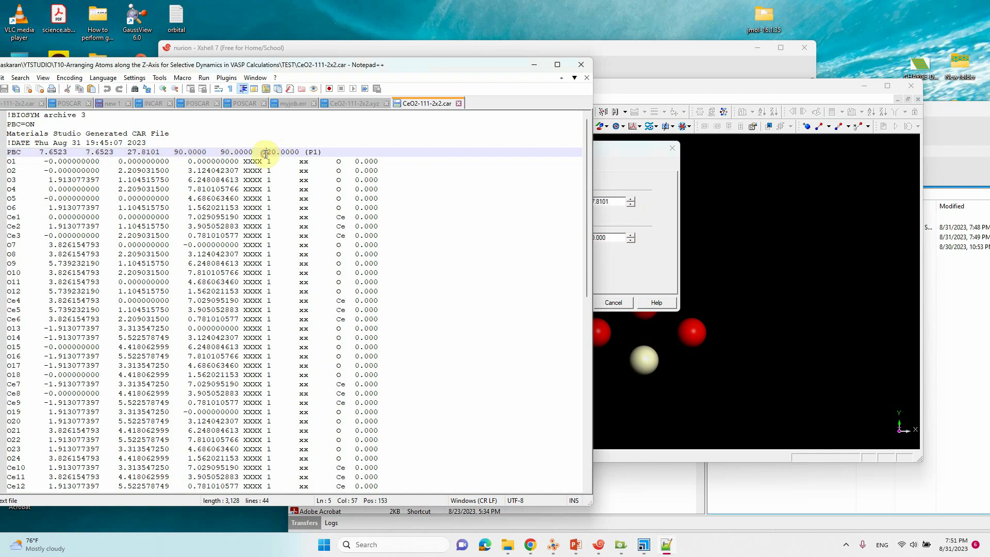
pyautogui.moveTo(262, 152); pyautogui.dragTo(299, 152)
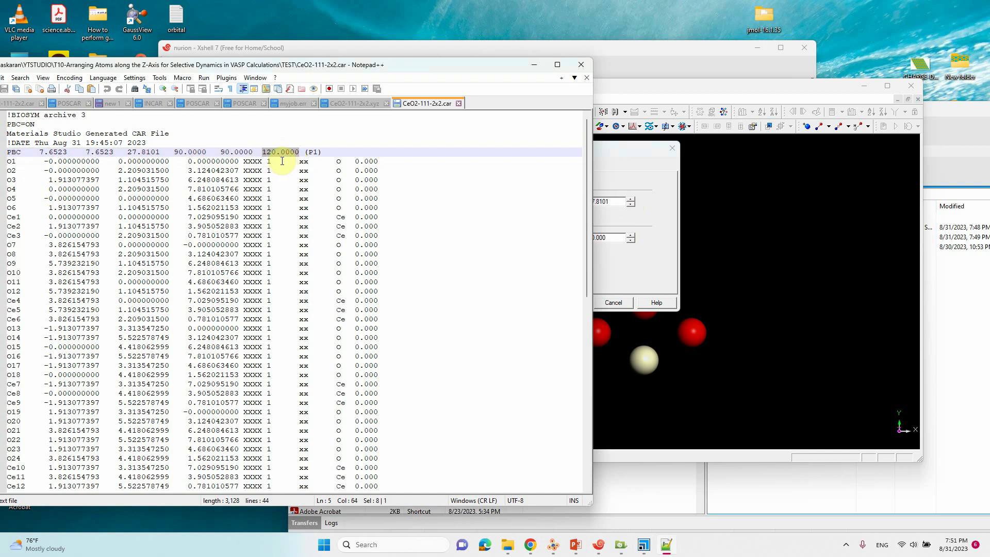
pyautogui.click(601, 268)
pyautogui.doubleClick(617, 238)
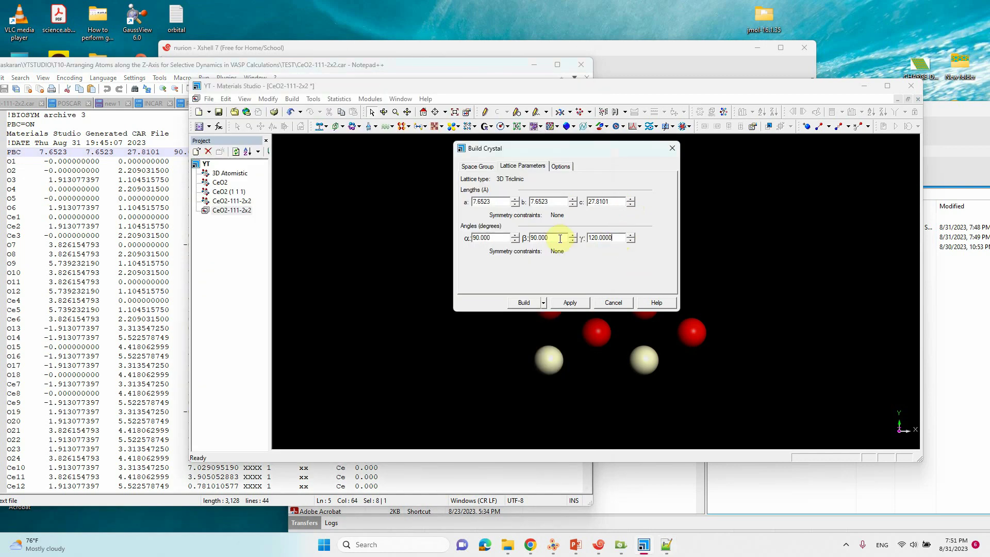
# Choose the Insight II standard orientation, apply the crystal build to the imported atoms, and close the dialog
pyautogui.click(561, 166)
pyautogui.click(596, 236)
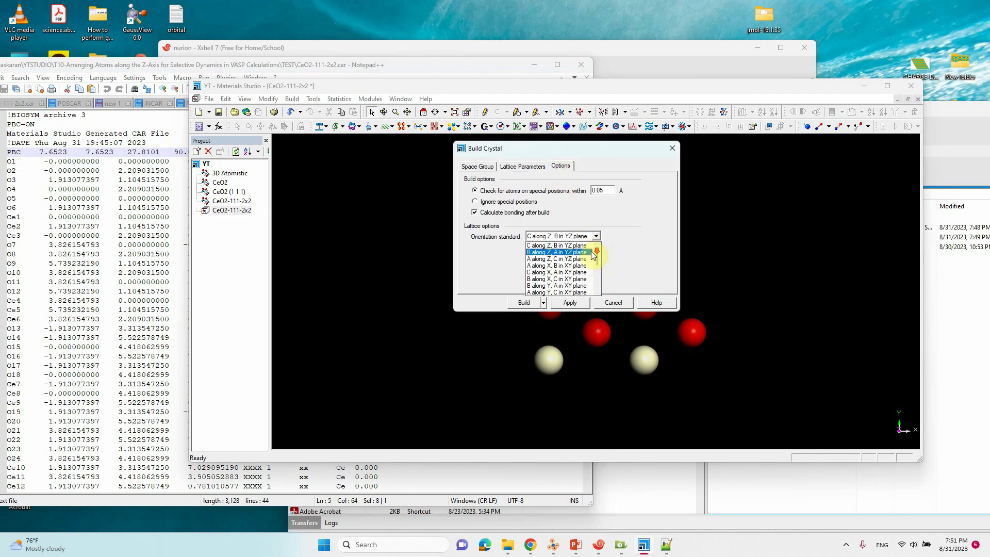
pyautogui.scroll(-3, 593, 256)
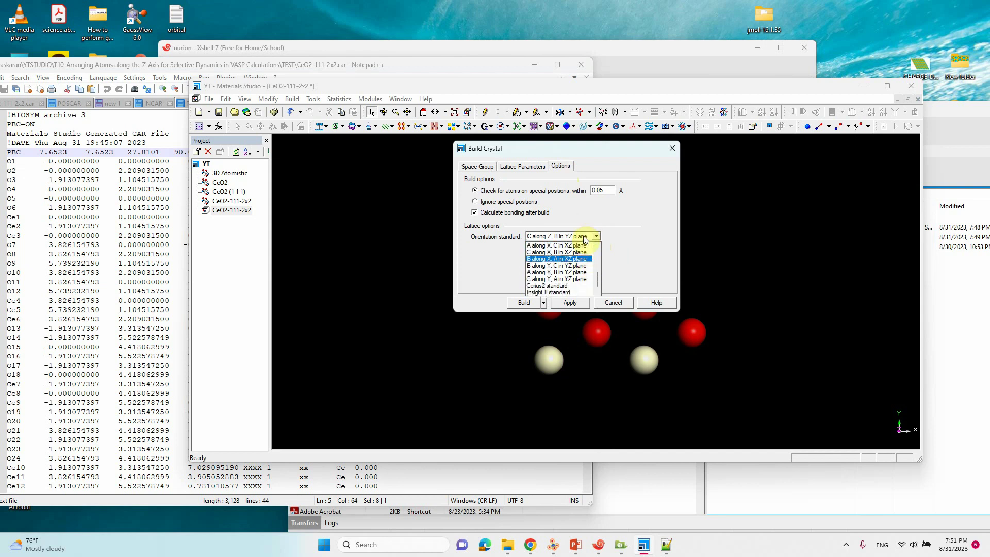
pyautogui.click(566, 292)
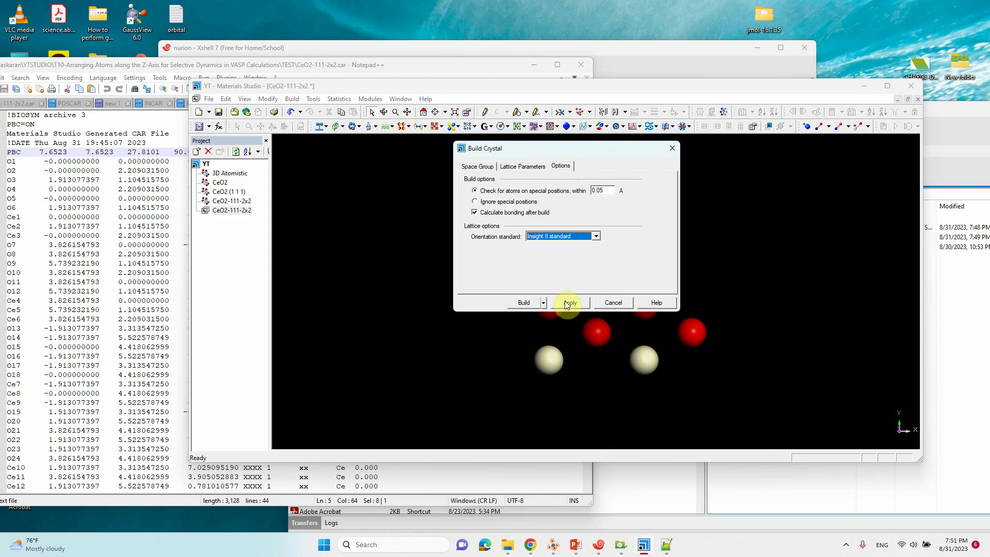
pyautogui.click(566, 302)
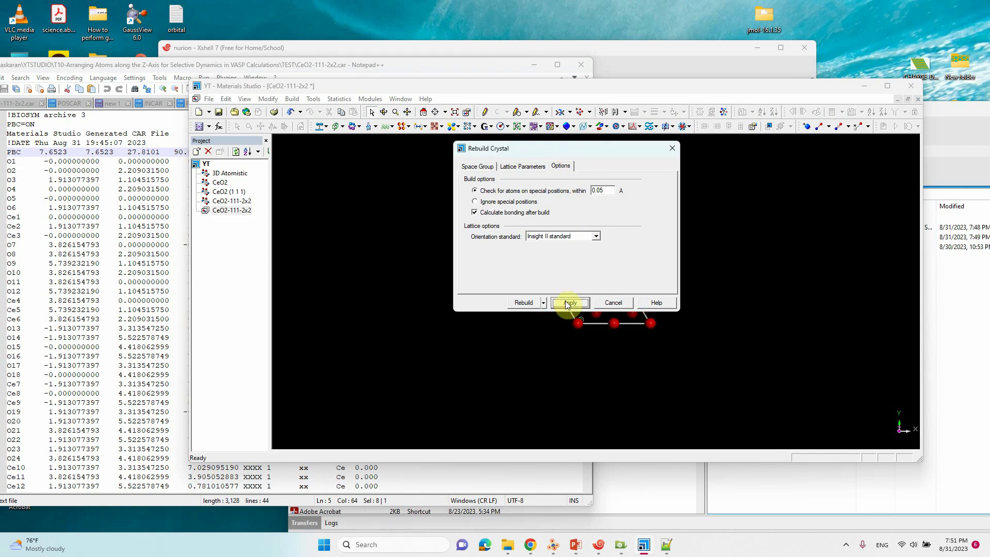
pyautogui.click(669, 149)
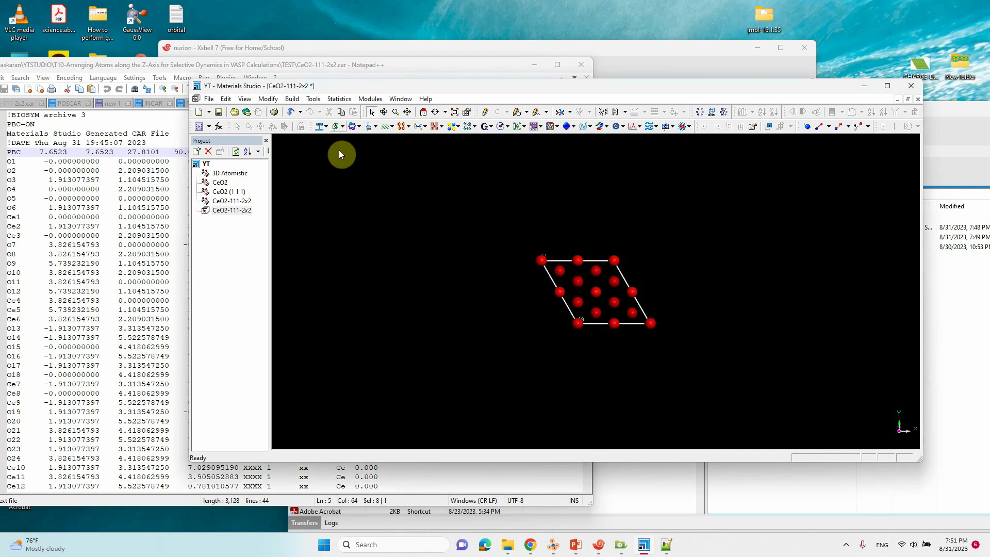
# Rotate the built crystal to a side view and examine the slab's atom layers along z
pyautogui.click(383, 112)
pyautogui.moveTo(570, 334)
pyautogui.mouseDown()
pyautogui.moveTo(592, 258)
pyautogui.moveTo(550, 316)
pyautogui.moveTo(622, 325)
pyautogui.moveTo(565, 304)
pyautogui.moveTo(554, 343)
pyautogui.moveTo(577, 315)
pyautogui.moveTo(587, 338)
pyautogui.moveTo(576, 342)
pyautogui.mouseUp()
pyautogui.scroll(5, 586, 335)
pyautogui.scroll(-3, 582, 334)
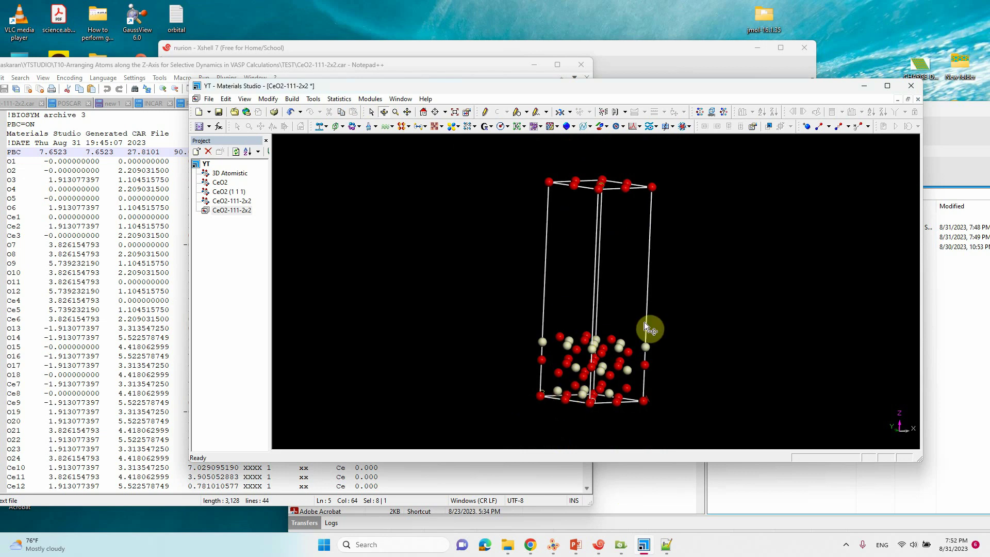
pyautogui.moveTo(627, 285); pyautogui.dragTo(596, 223)
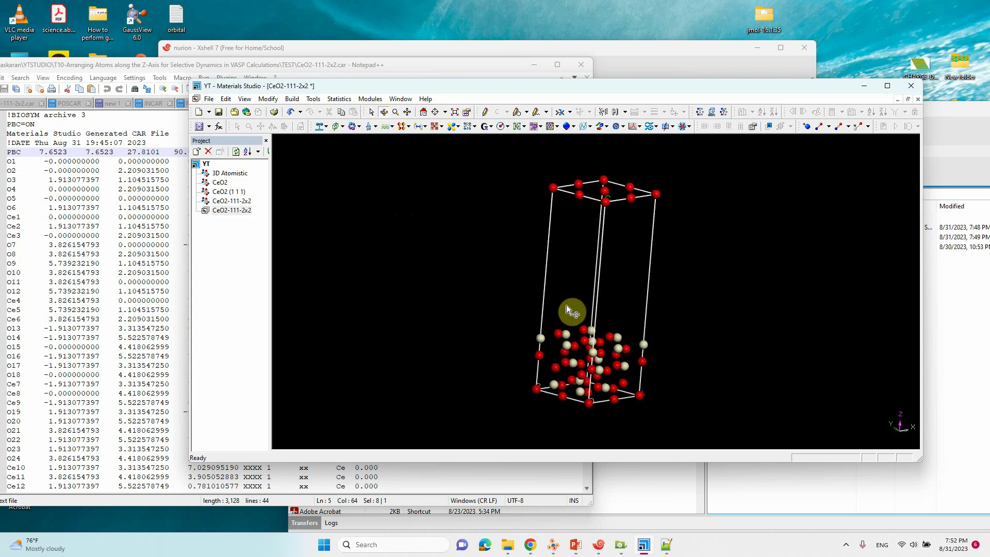
pyautogui.moveTo(570, 313); pyautogui.dragTo(532, 234)
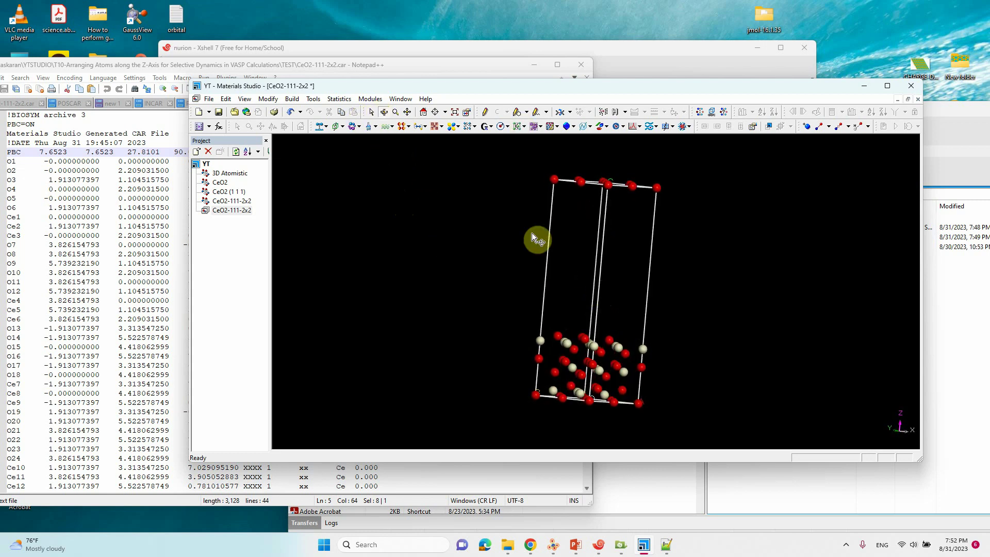
# Enable bond monitoring for the slab and set the bonding scheme to Include All Elements
pyautogui.click(828, 127)
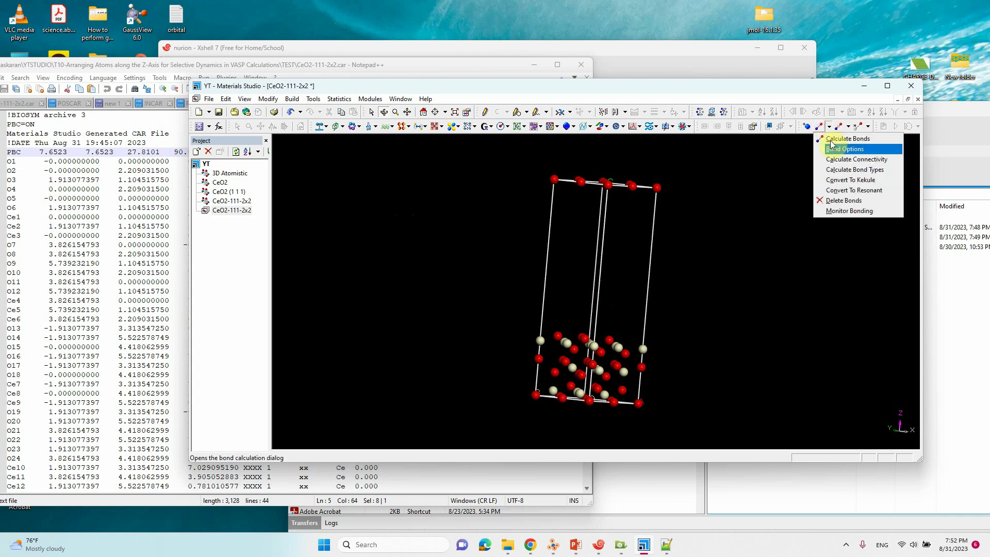
pyautogui.click(830, 151)
pyautogui.click(161, 256)
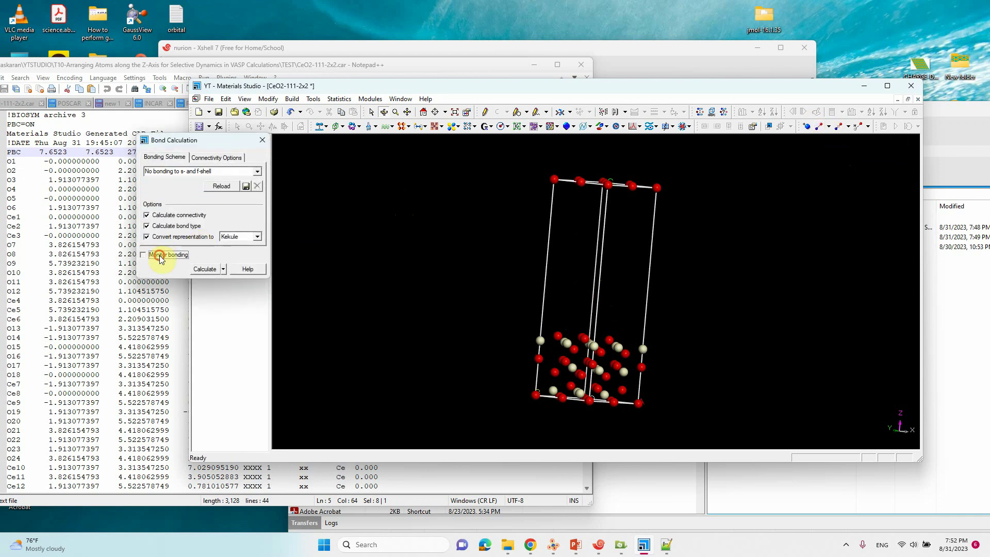
pyautogui.click(227, 158)
pyautogui.click(167, 157)
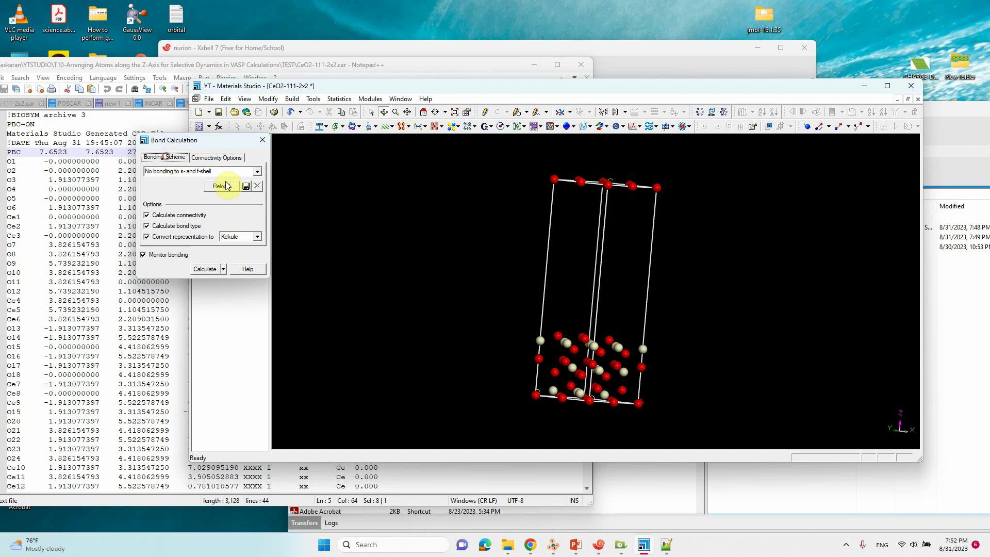
pyautogui.click(257, 173)
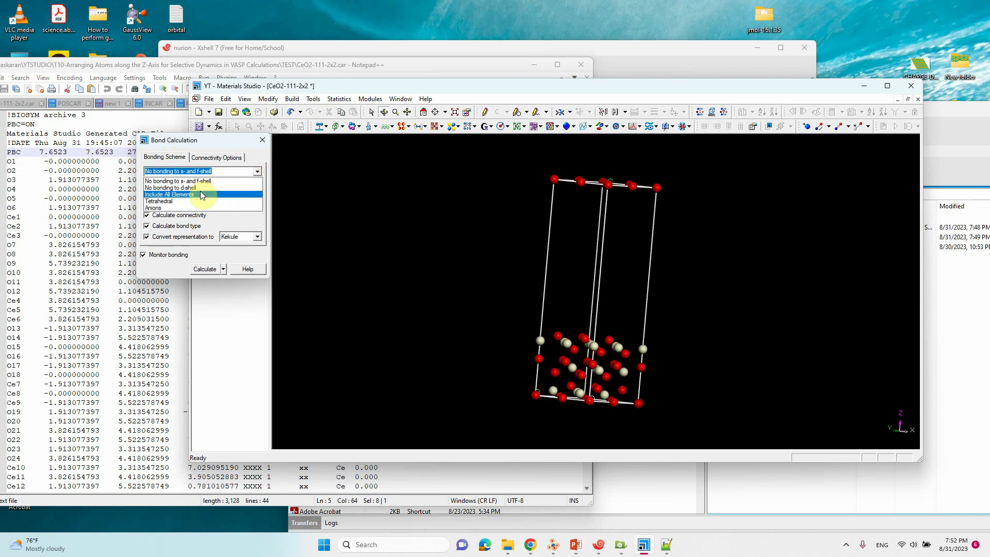
pyautogui.click(199, 193)
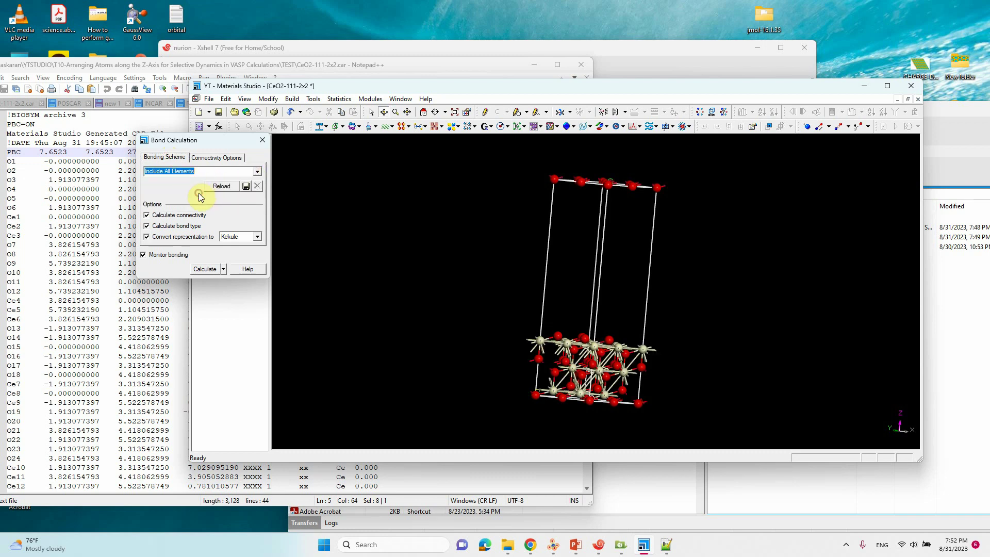
# Lower the upper bond-length tolerance to 0.992, close the bond calculation settings, and maximize the Materials Studio window
pyautogui.click(214, 157)
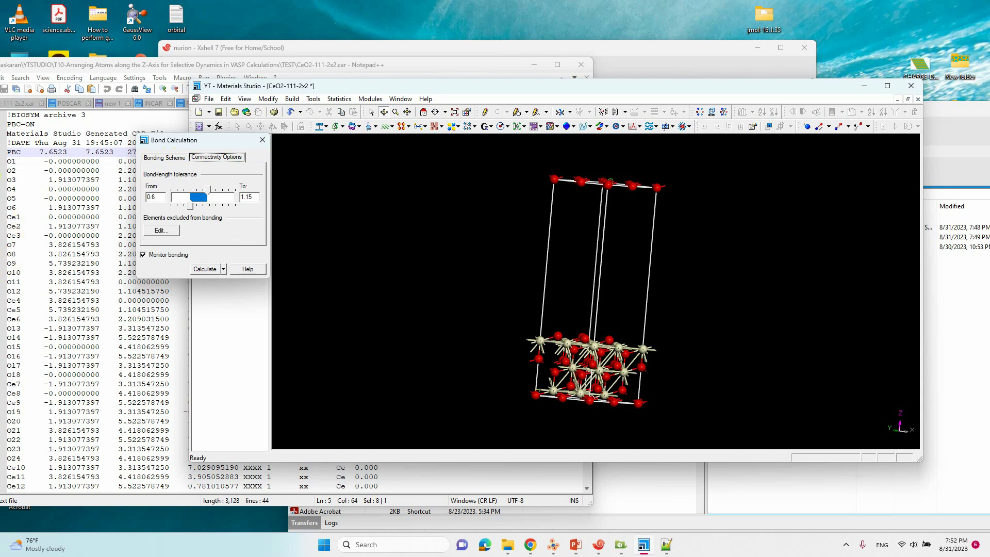
pyautogui.moveTo(211, 193); pyautogui.dragTo(207, 193)
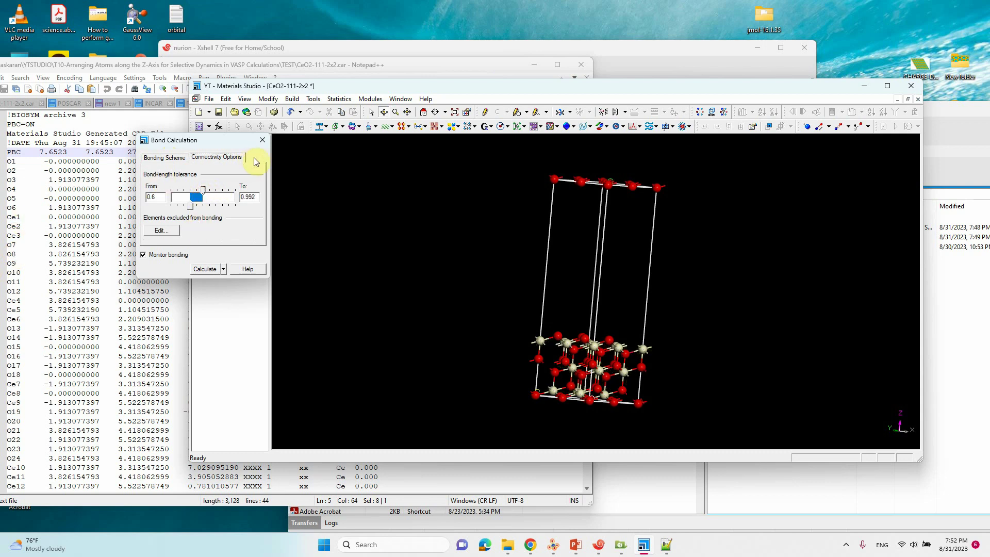
pyautogui.click(263, 139)
pyautogui.click(885, 87)
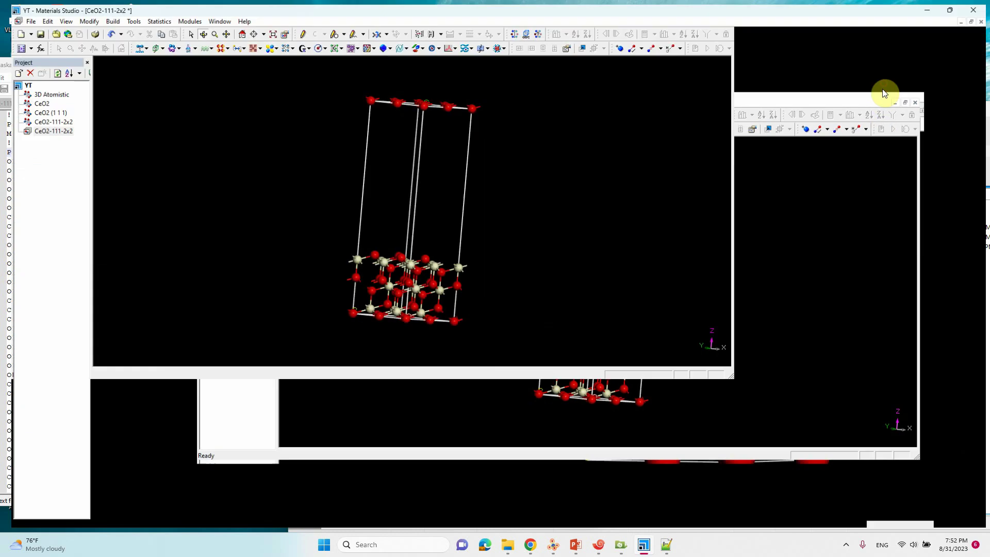
# Rotate the slab to a side view and set its lattice display style to Original
pyautogui.moveTo(565, 270); pyautogui.dragTo(472, 261, button='right')
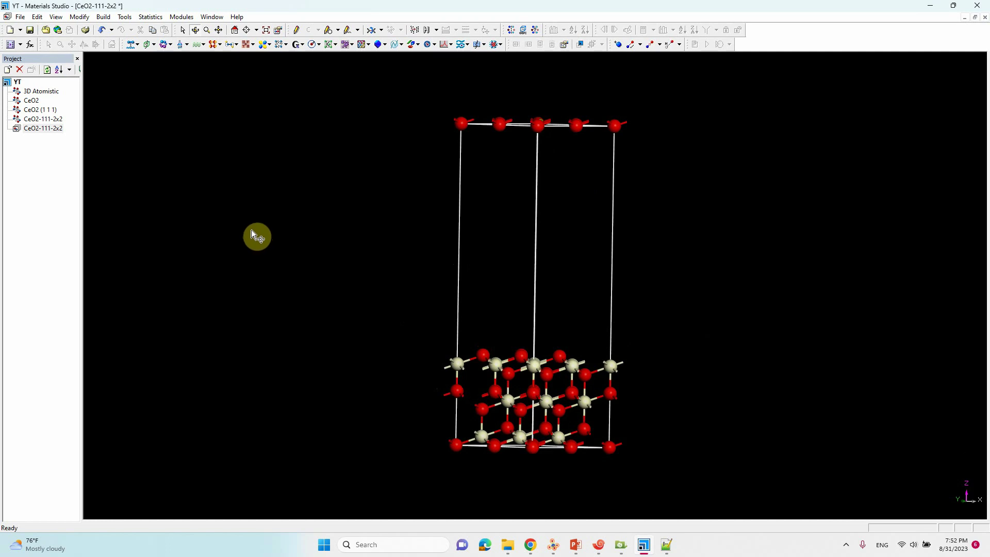
pyautogui.rightClick(239, 212)
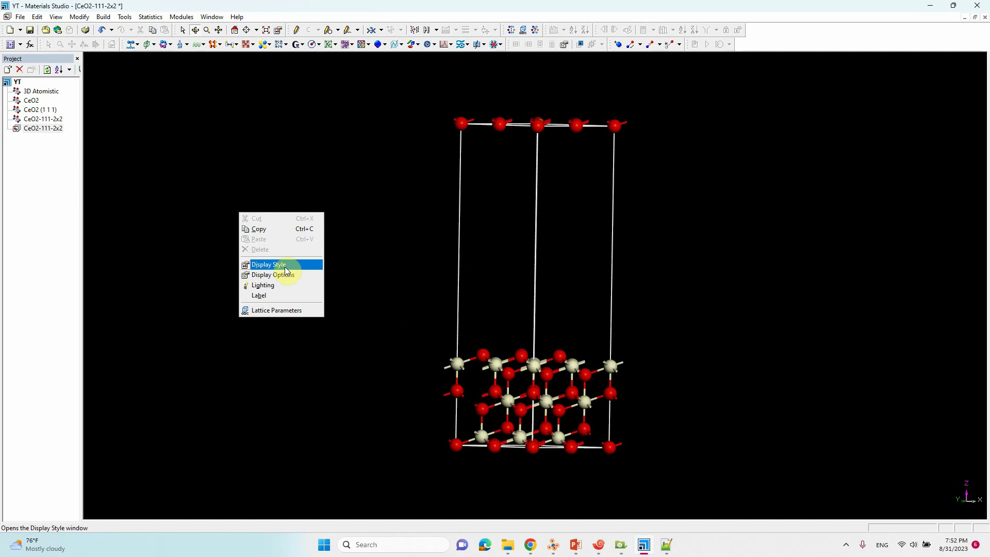
pyautogui.rightClick(190, 189)
pyautogui.click(231, 244)
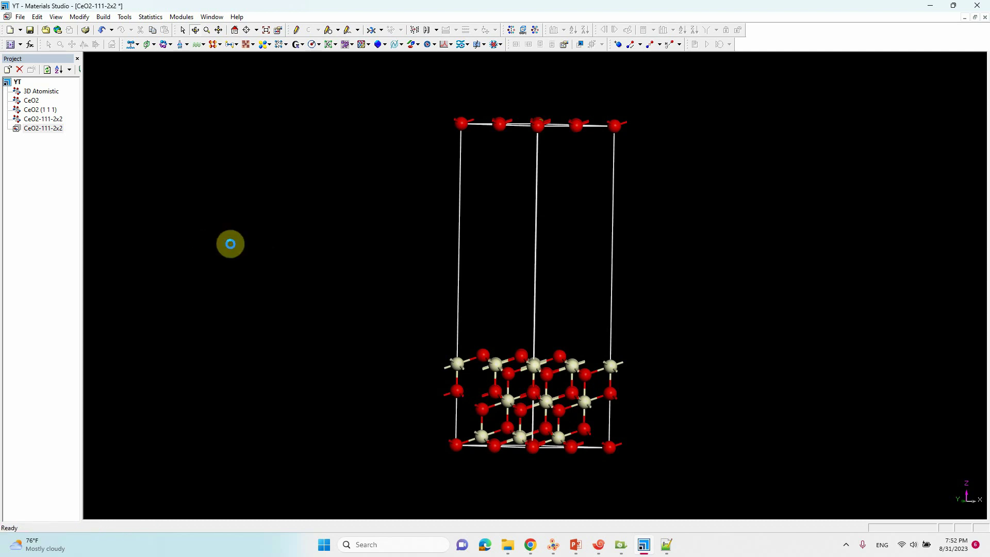
pyautogui.click(173, 157)
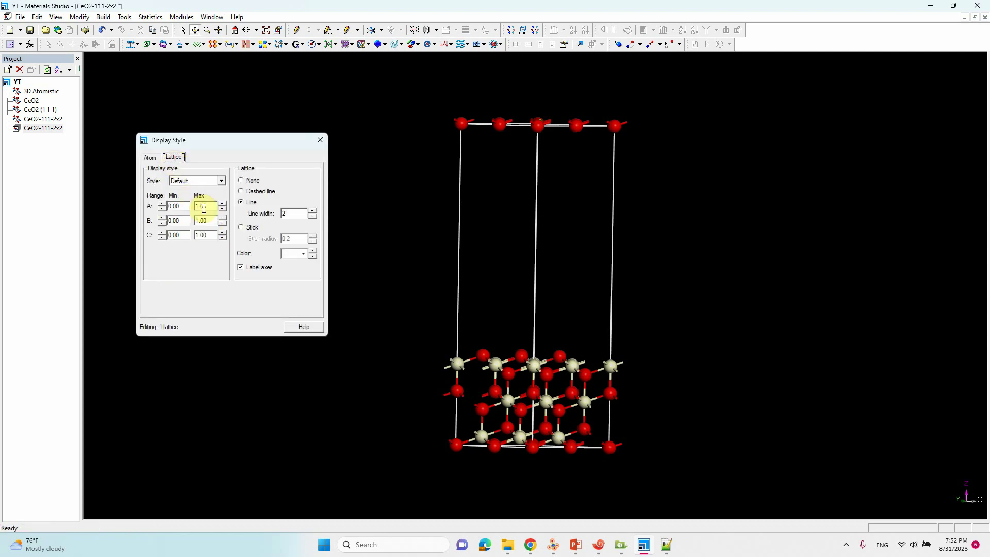
pyautogui.click(199, 181)
pyautogui.click(196, 206)
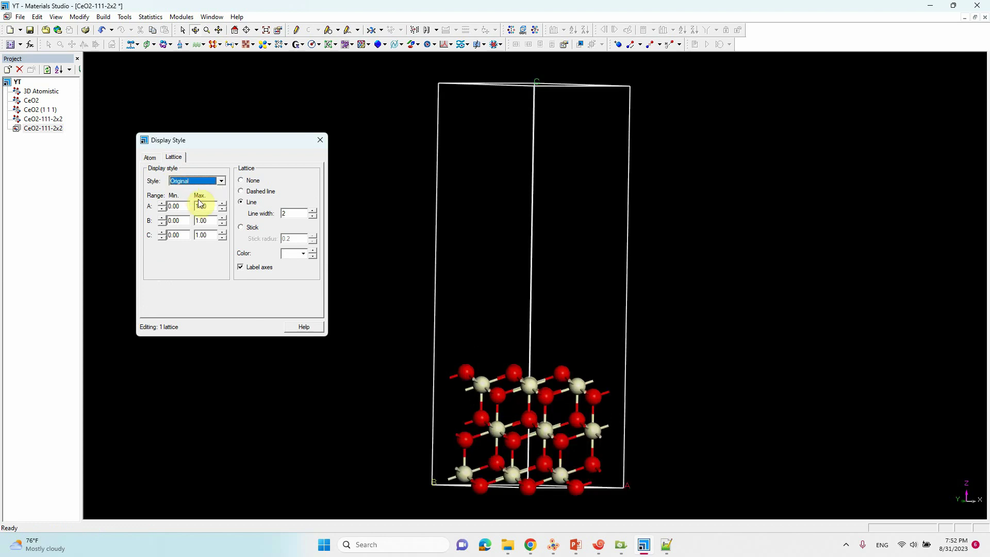
pyautogui.click(319, 141)
# Increase the ball radius of the slab's atoms to 0.7 in the ball-and-stick display style
pyautogui.rightClick(231, 197)
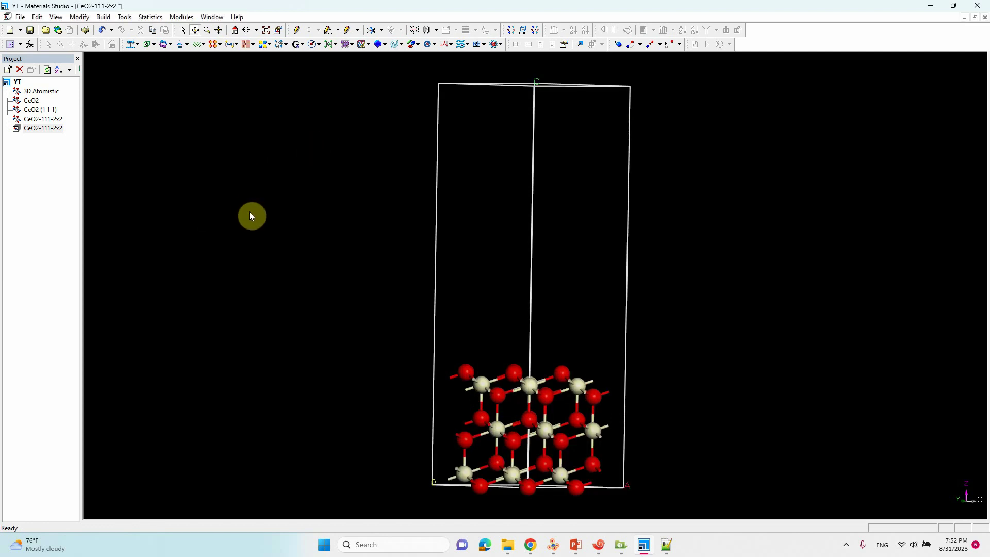
pyautogui.click(258, 244)
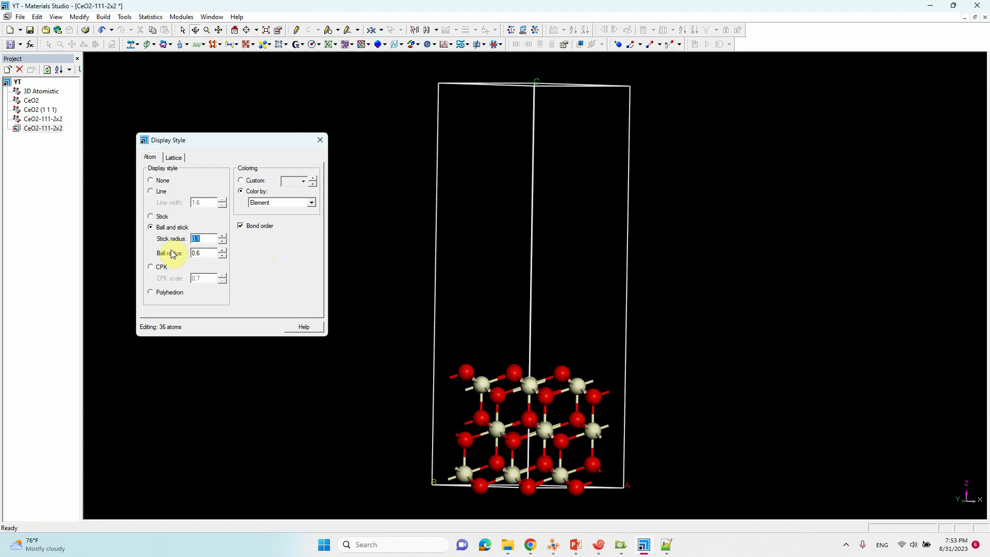
pyautogui.click(222, 251)
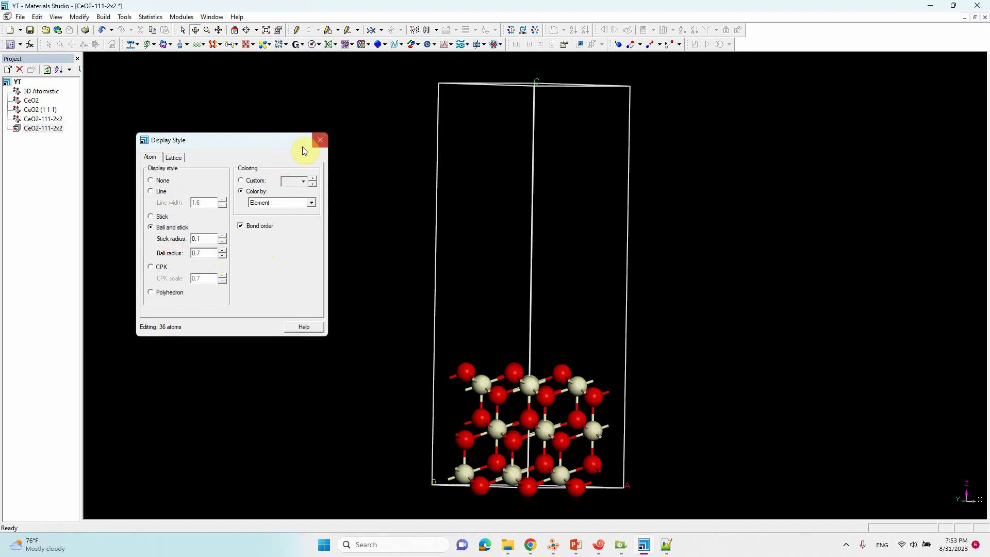
pyautogui.click(320, 140)
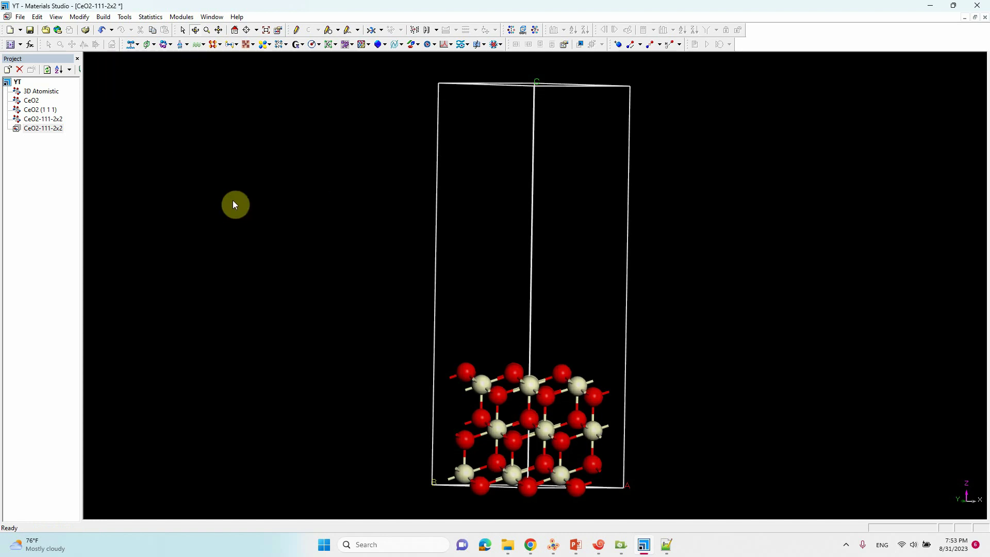
# Label all atoms of the slab with their Name property
pyautogui.keyDown('shift'); pyautogui.moveTo(407, 227); pyautogui.dragTo(289, 155, button='right'); pyautogui.keyUp('shift')
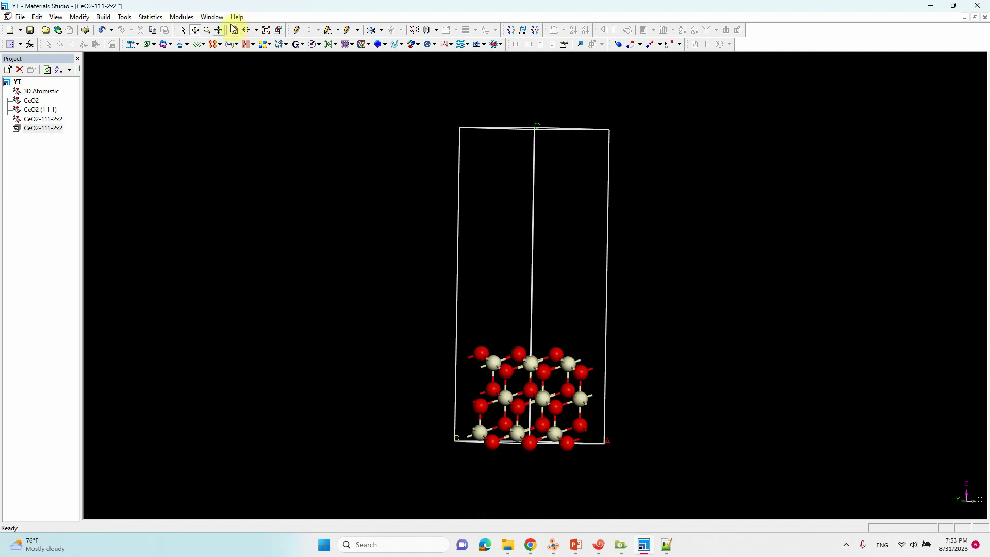
pyautogui.click(204, 31)
pyautogui.moveTo(546, 345); pyautogui.dragTo(546, 299)
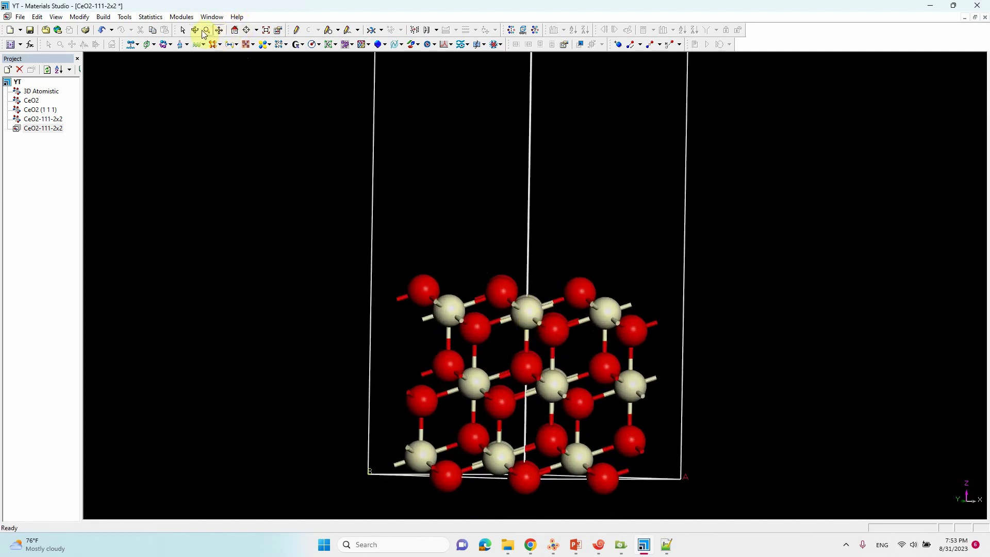
pyautogui.click(977, 334)
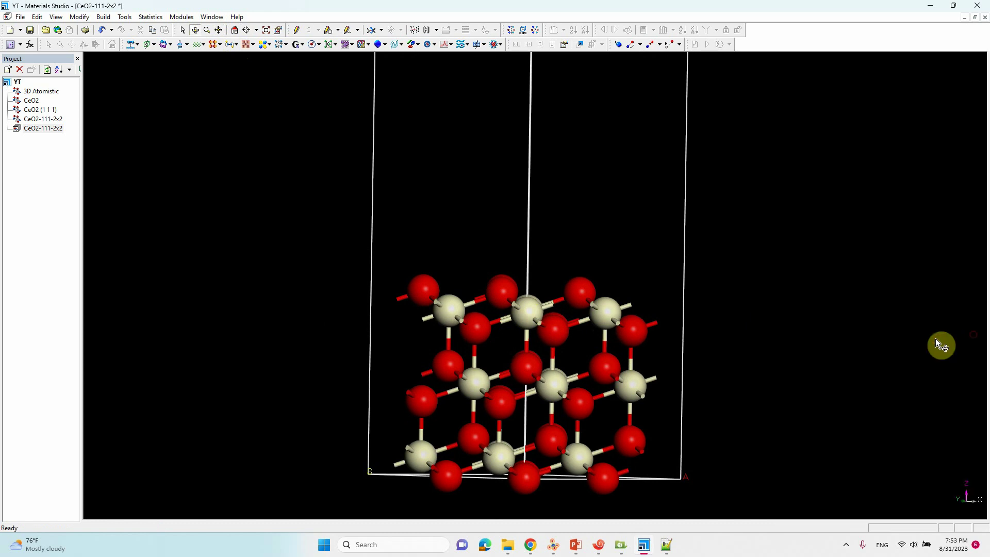
pyautogui.moveTo(540, 333); pyautogui.dragTo(544, 332)
pyautogui.rightClick(184, 199)
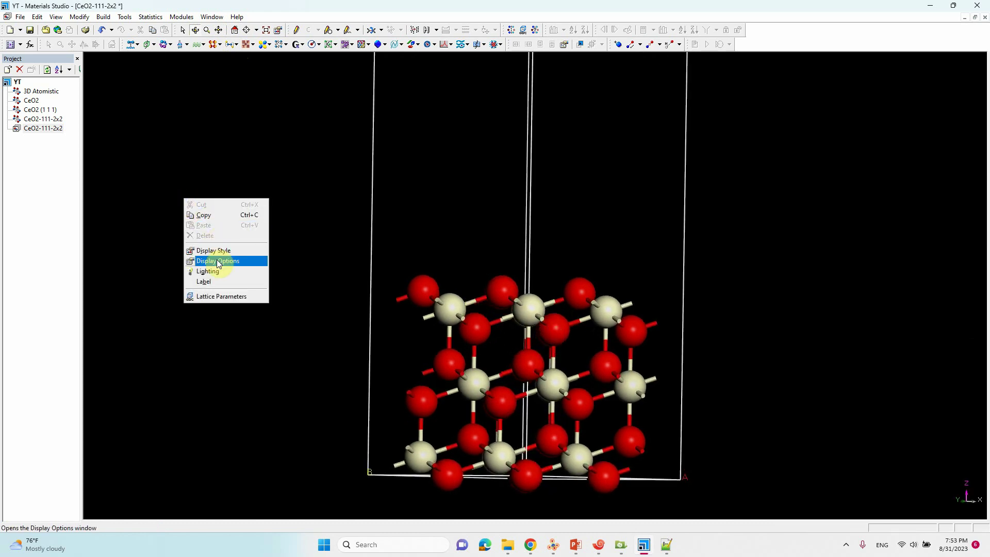
pyautogui.click(205, 281)
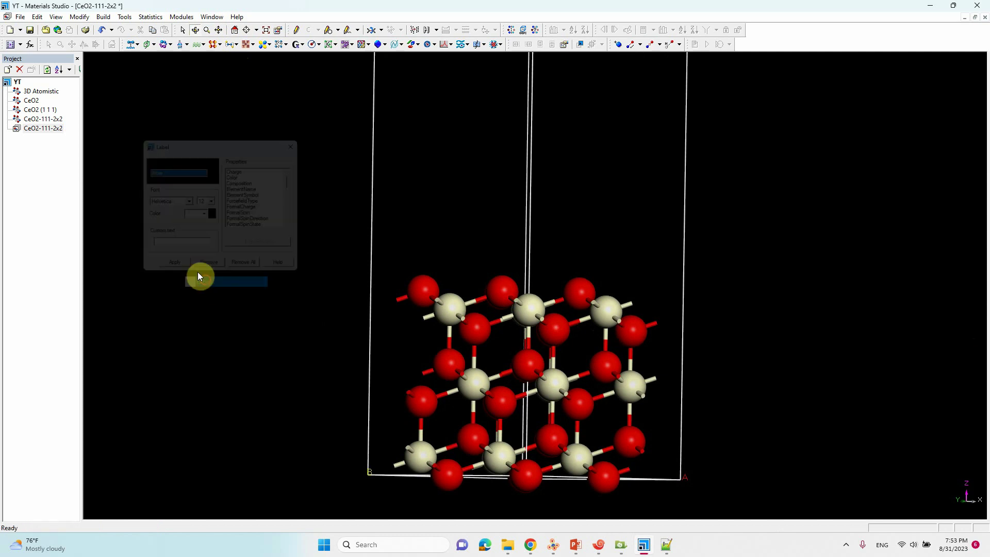
pyautogui.click(194, 171)
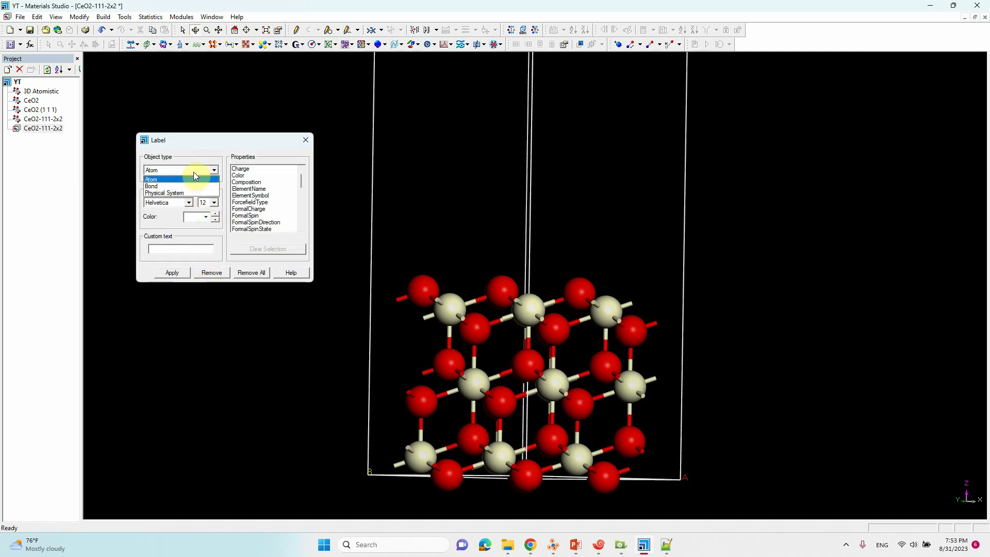
pyautogui.click(194, 173)
pyautogui.scroll(-4, 265, 217)
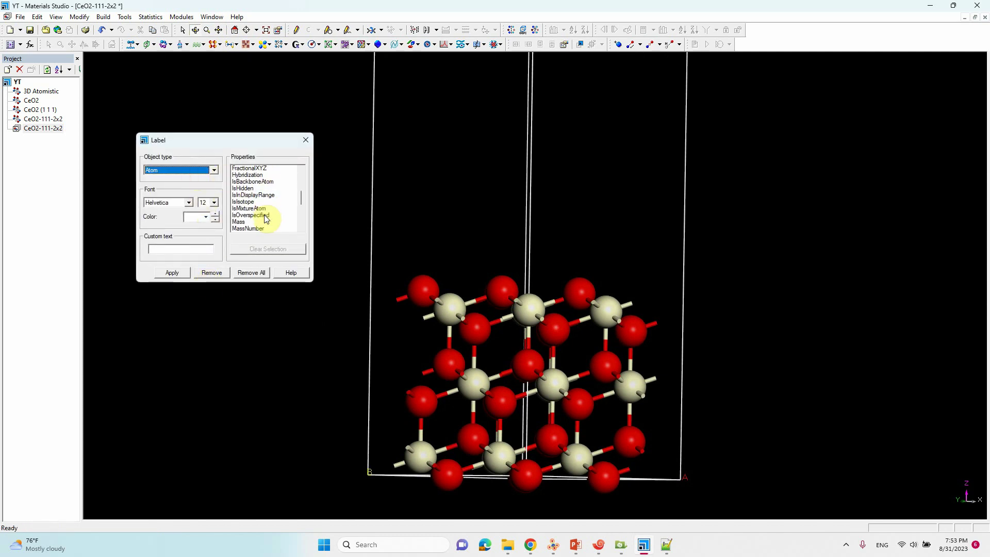
pyautogui.scroll(-2, 265, 216)
pyautogui.click(237, 209)
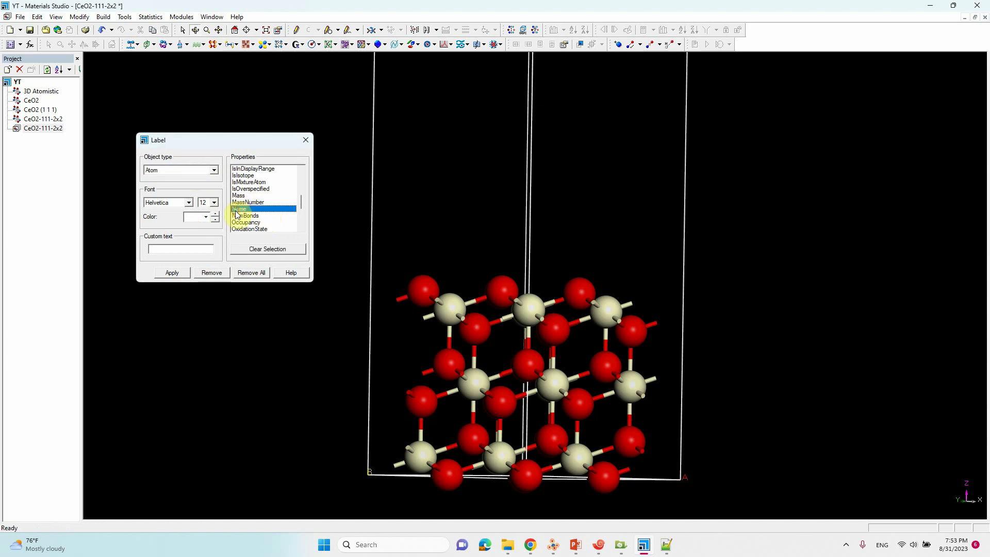
pyautogui.click(175, 273)
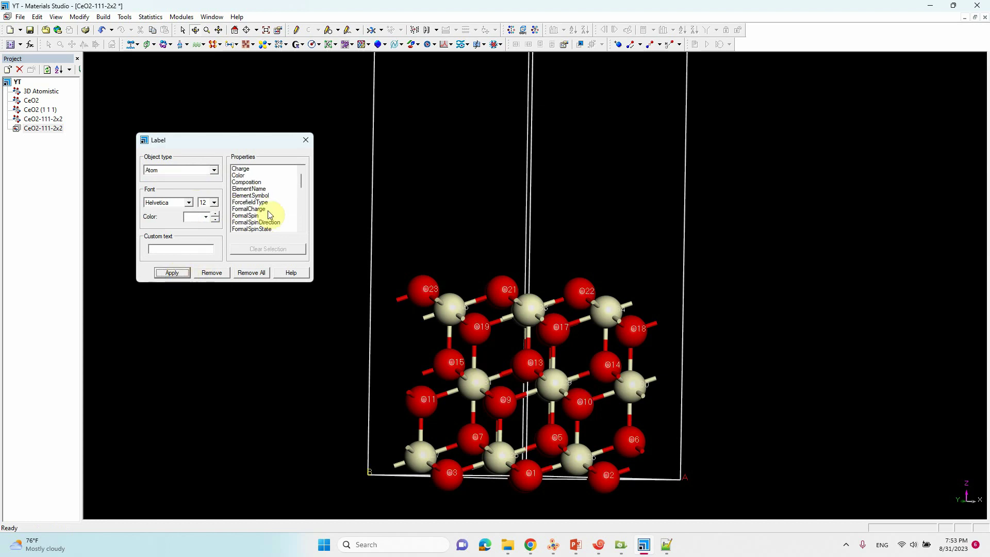
# Set the label font size to 16, reapply the Name property labels to the atoms, and close the label settings
pyautogui.click(214, 202)
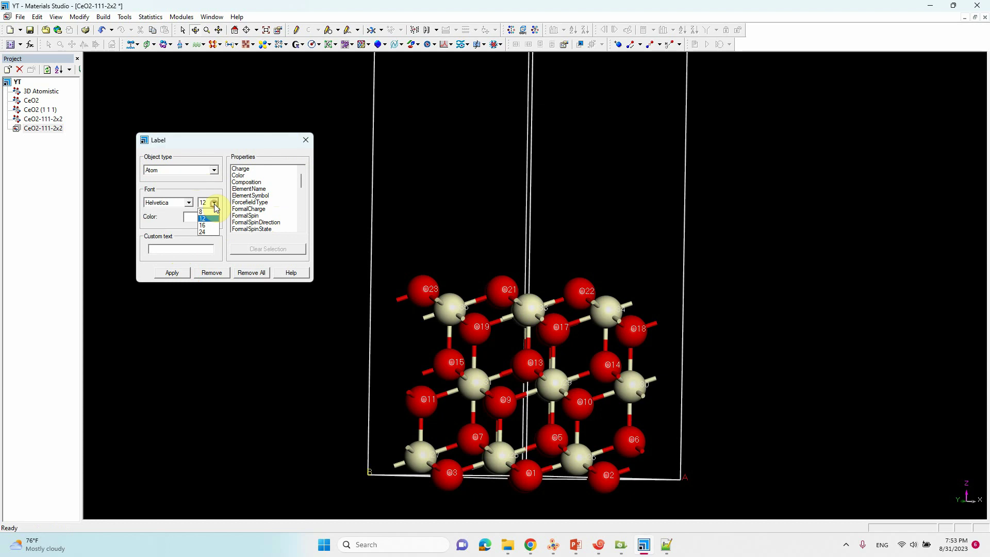
pyautogui.click(212, 222)
pyautogui.click(176, 274)
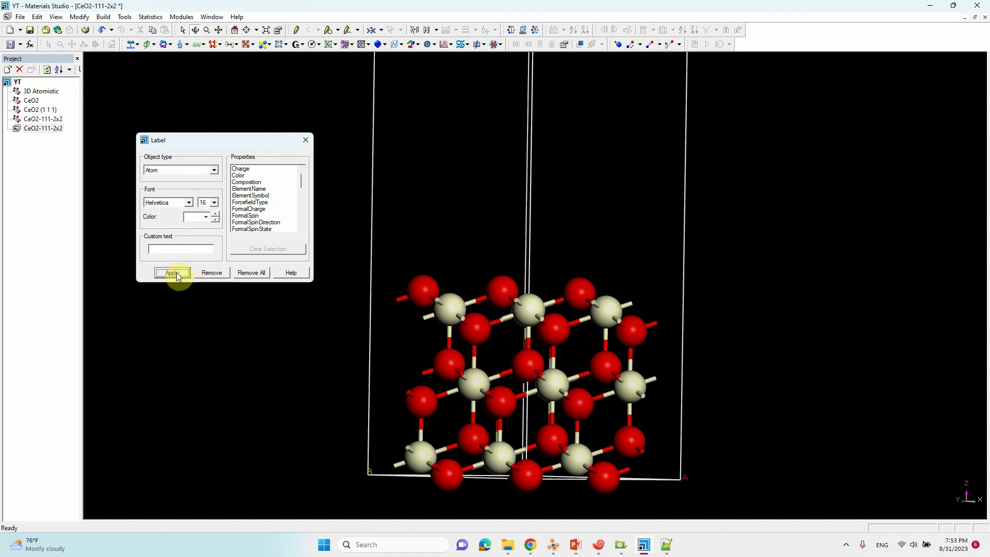
pyautogui.scroll(-5, 246, 221)
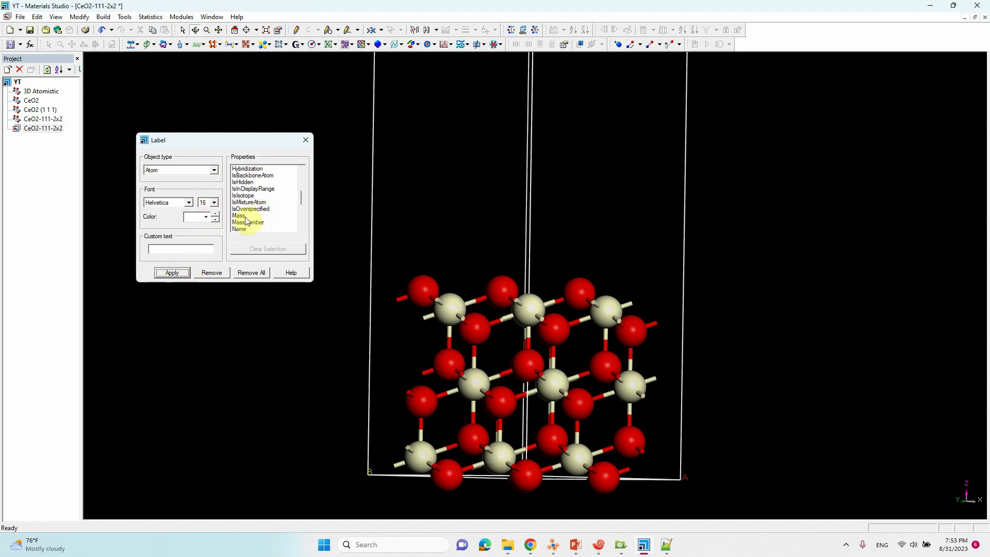
pyautogui.click(240, 229)
pyautogui.click(175, 272)
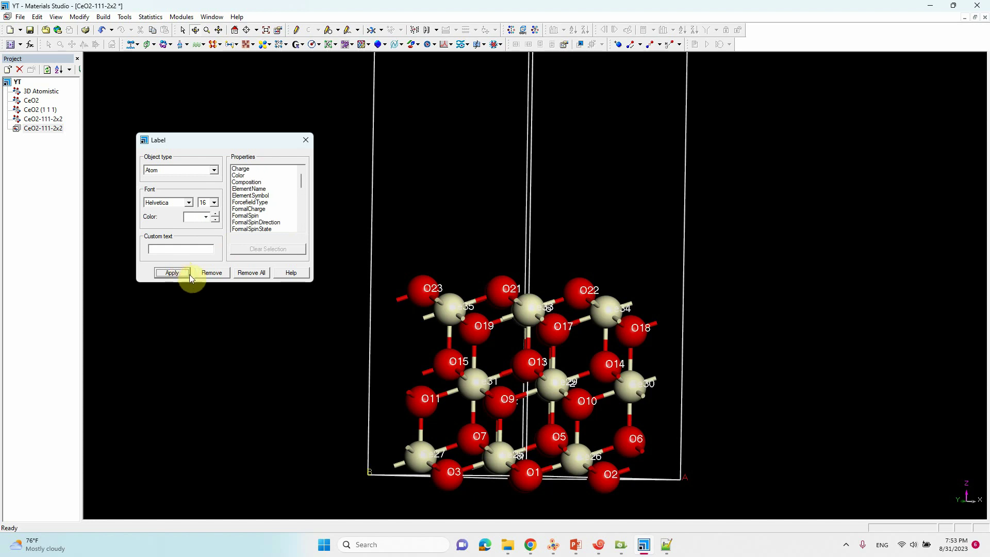
pyautogui.click(305, 140)
# Rotate the labelled slab and examine the order of the O and Ce atom numbers along z
pyautogui.moveTo(539, 318); pyautogui.dragTo(482, 290, button='right')
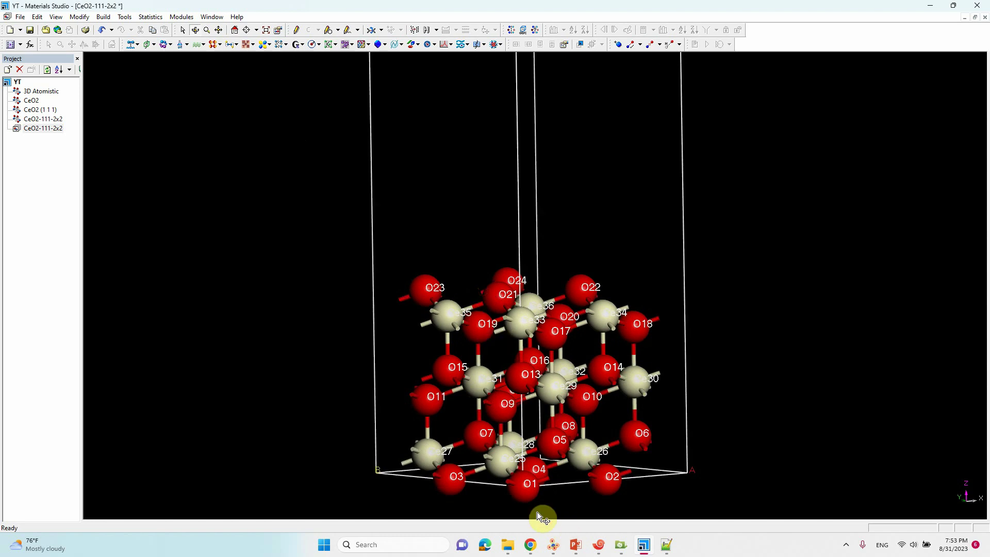
pyautogui.moveTo(533, 450); pyautogui.dragTo(563, 437, button='right')
pyautogui.moveTo(457, 438); pyautogui.dragTo(590, 416, button='right')
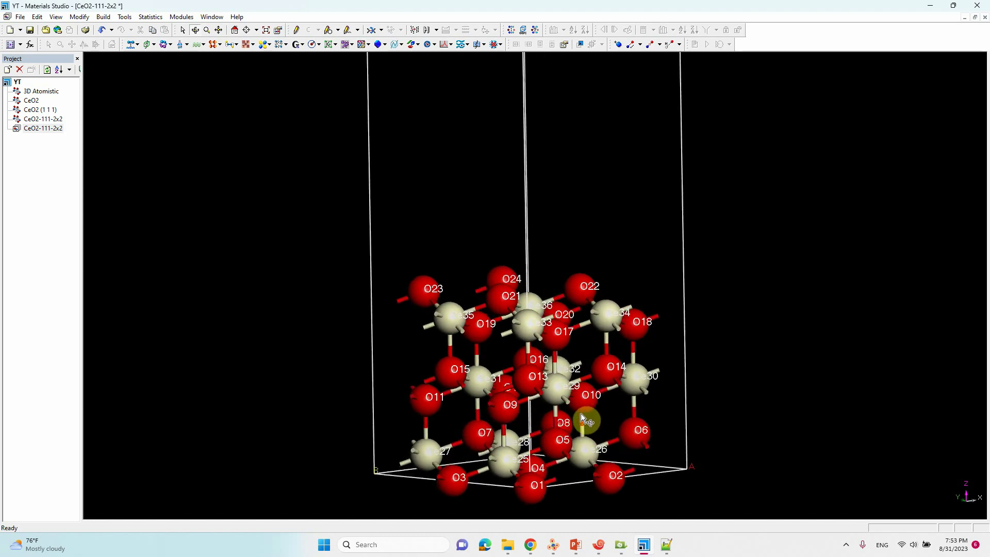
pyautogui.moveTo(583, 448); pyautogui.dragTo(529, 461, button='right')
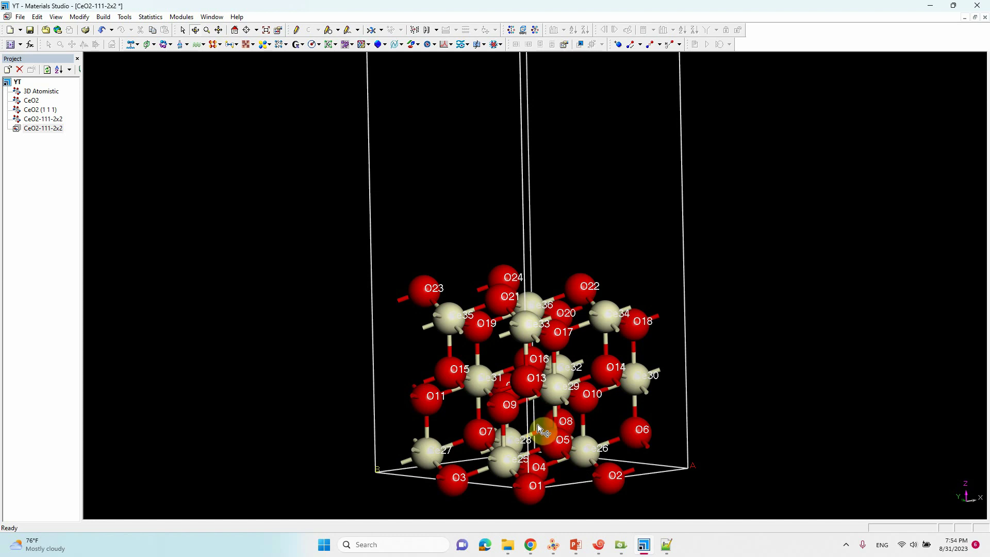
pyautogui.moveTo(537, 424); pyautogui.dragTo(547, 326, button='right')
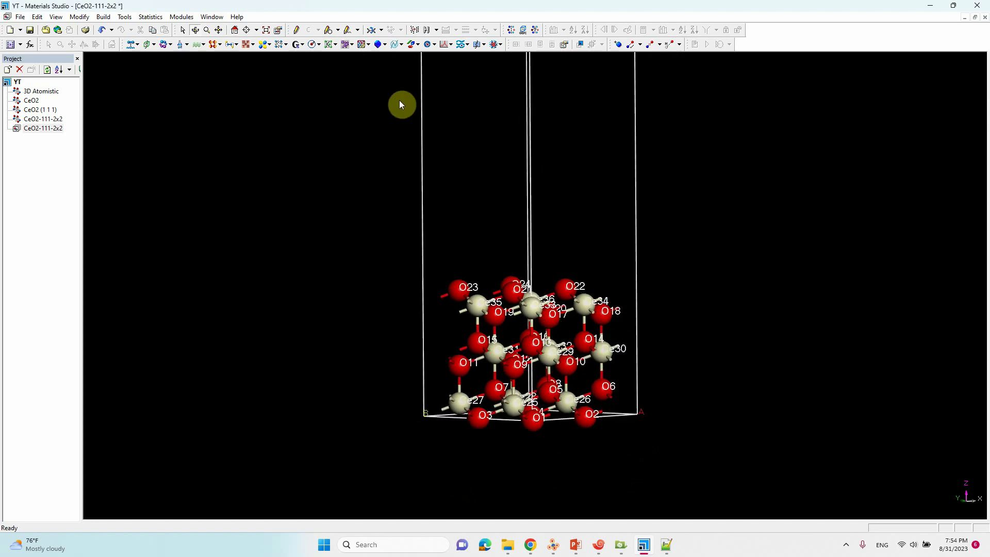
# Export the sorted slab to the TEST folder as a Crystallographic Information File named CeO2-111-2x2-Cif
pyautogui.moveTo(395, 10); pyautogui.dragTo(558, 81)
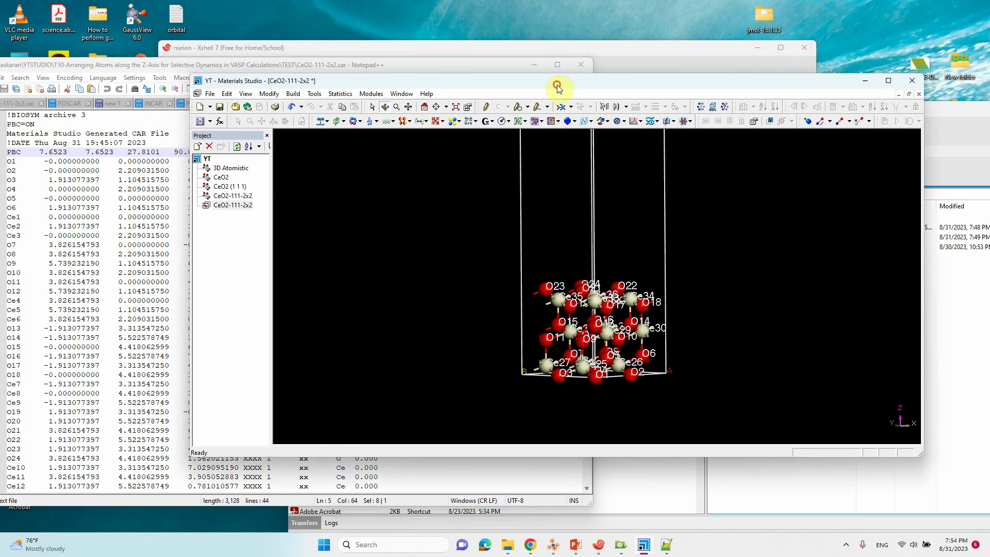
pyautogui.click(209, 94)
pyautogui.click(224, 192)
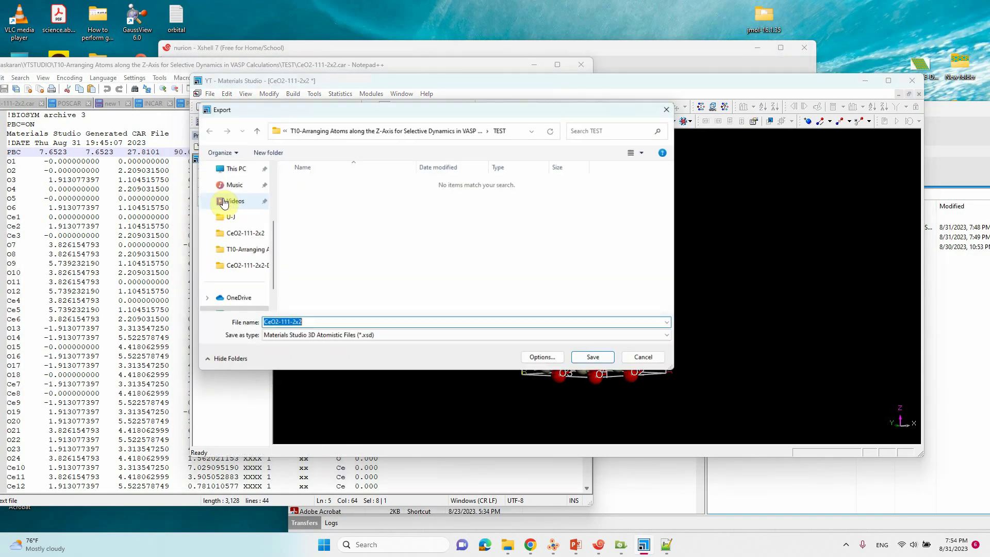
pyautogui.click(319, 336)
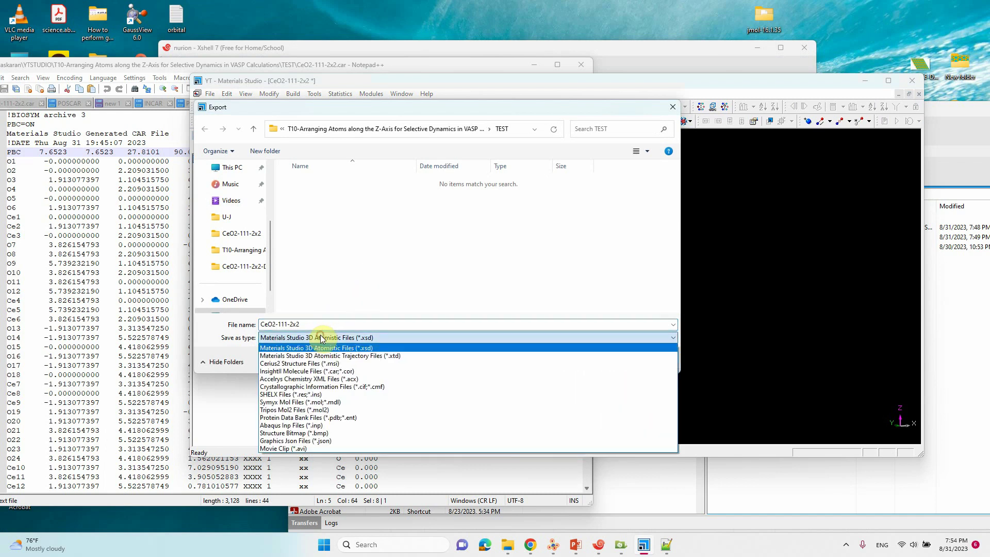
pyautogui.click(355, 387)
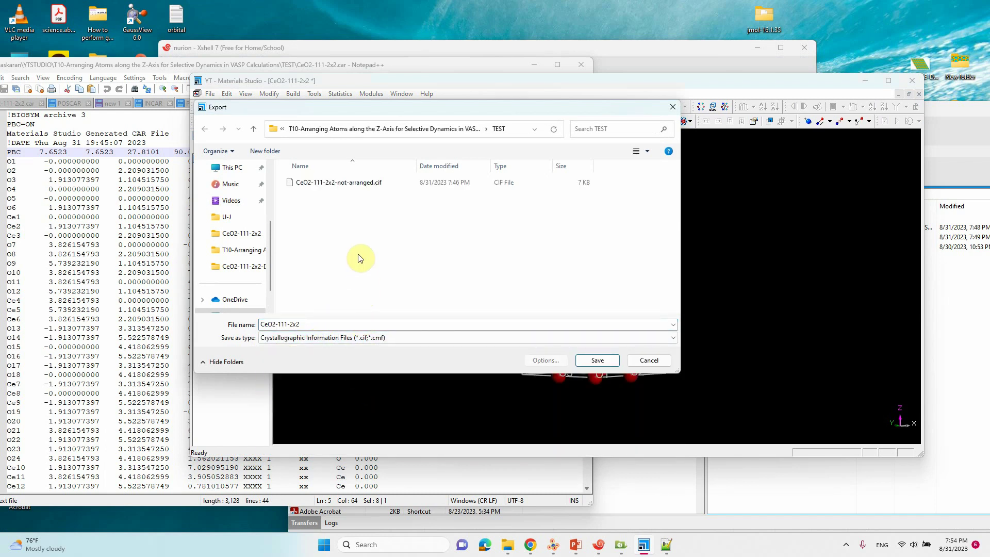
pyautogui.hotkey('shift', 'Tab')
pyautogui.click(331, 325)
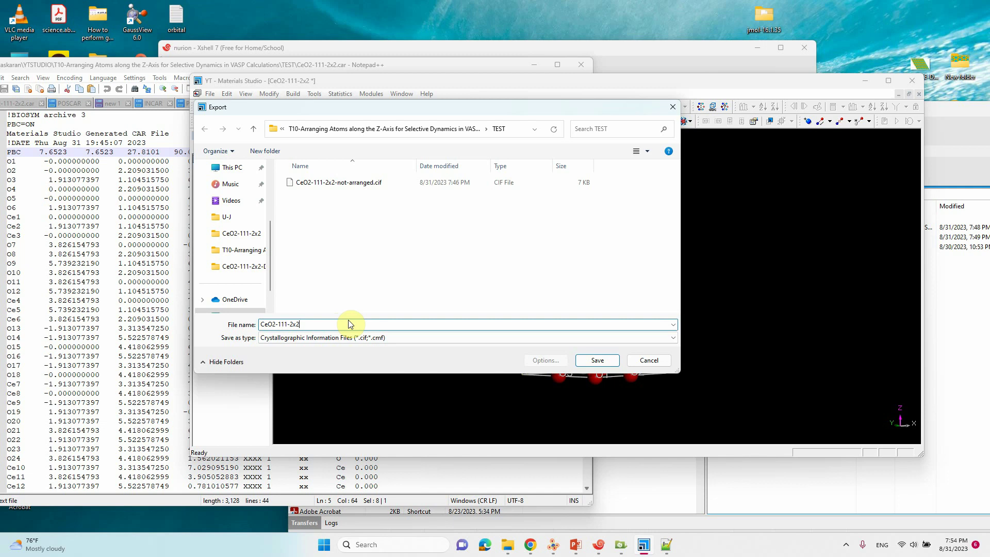
pyautogui.write('-Cif')
pyautogui.click(596, 360)
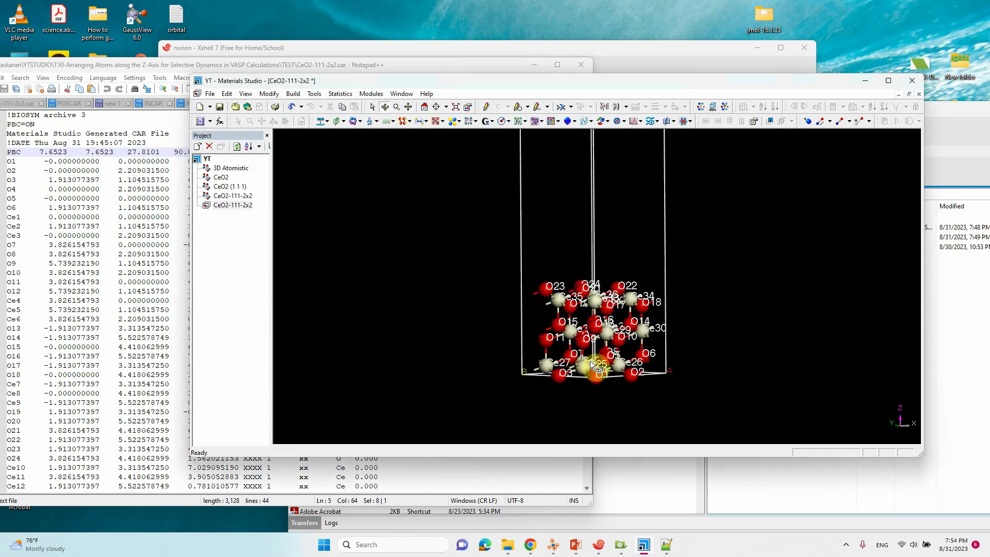
# Minimize the Materials Studio, Notepad++ and Xshell windows and reposition the Xftp window on the desktop
pyautogui.click(865, 81)
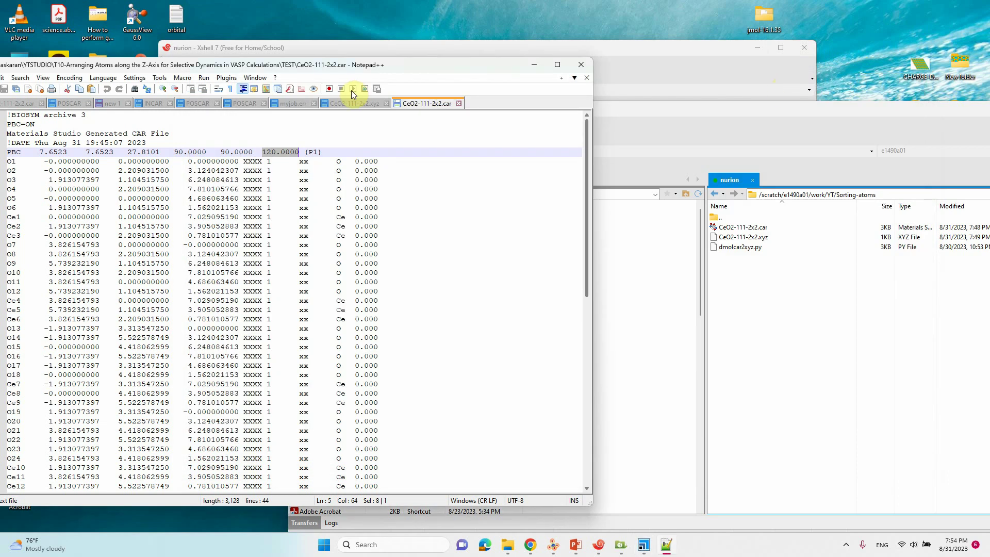
pyautogui.click(534, 64)
pyautogui.click(358, 55)
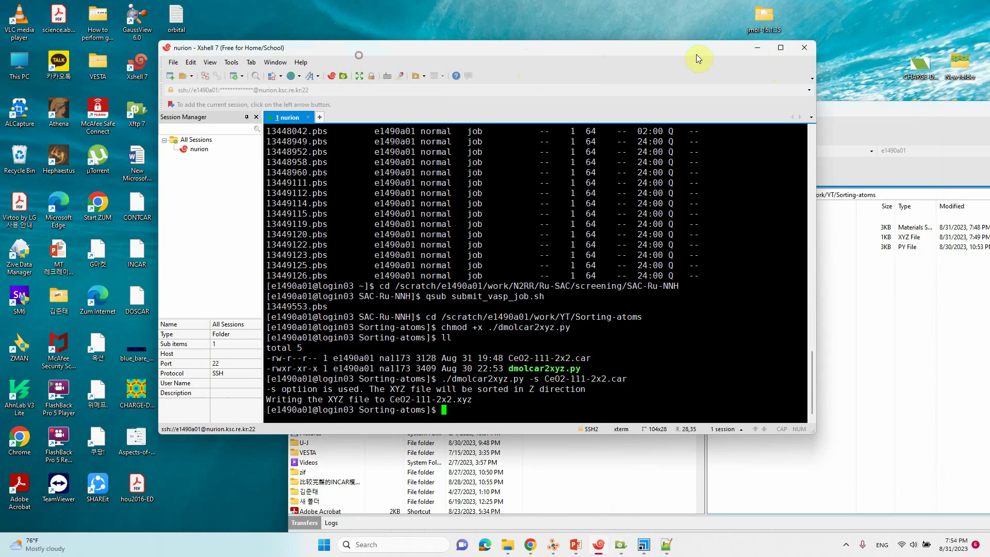
pyautogui.click(756, 48)
pyautogui.moveTo(516, 101); pyautogui.dragTo(622, 95)
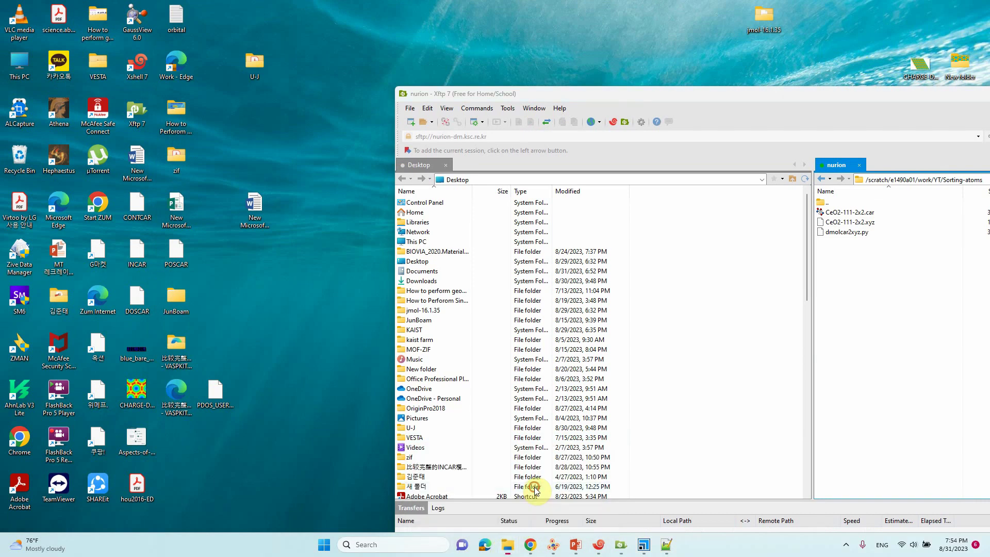
# Open CeO2-111-2x2-Cif.cif from the TEST folder in VESTA
pyautogui.hotkey('alt', 'Tab')
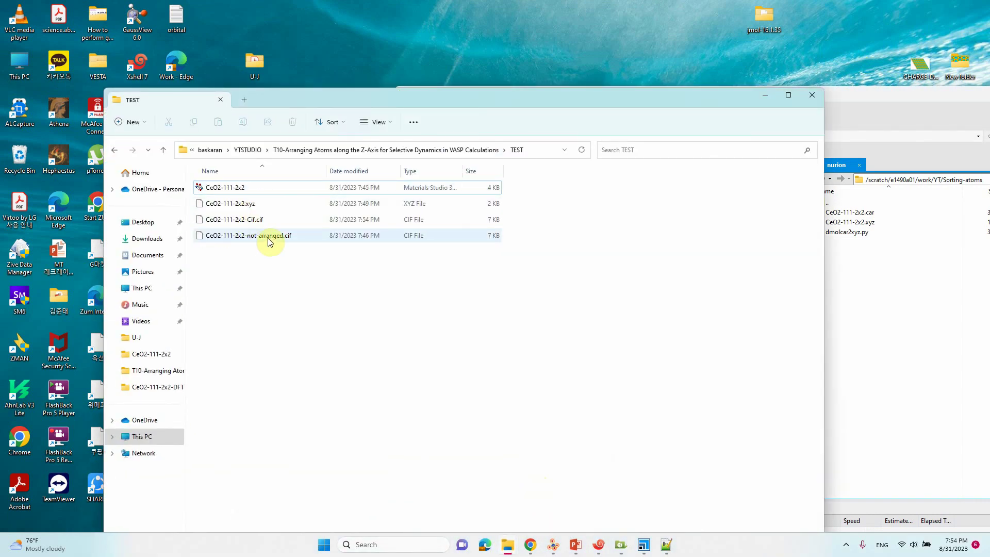
pyautogui.click(264, 241)
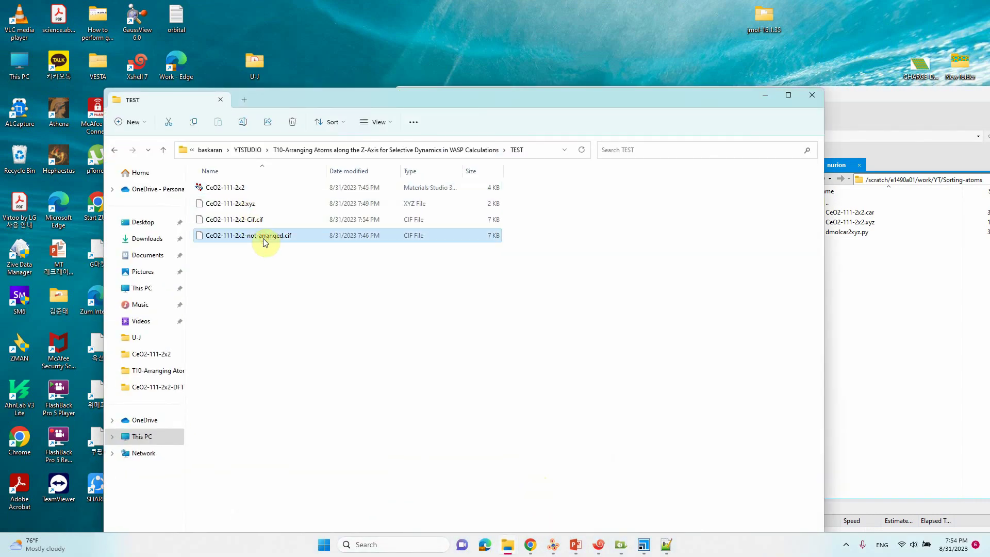
pyautogui.click(250, 221)
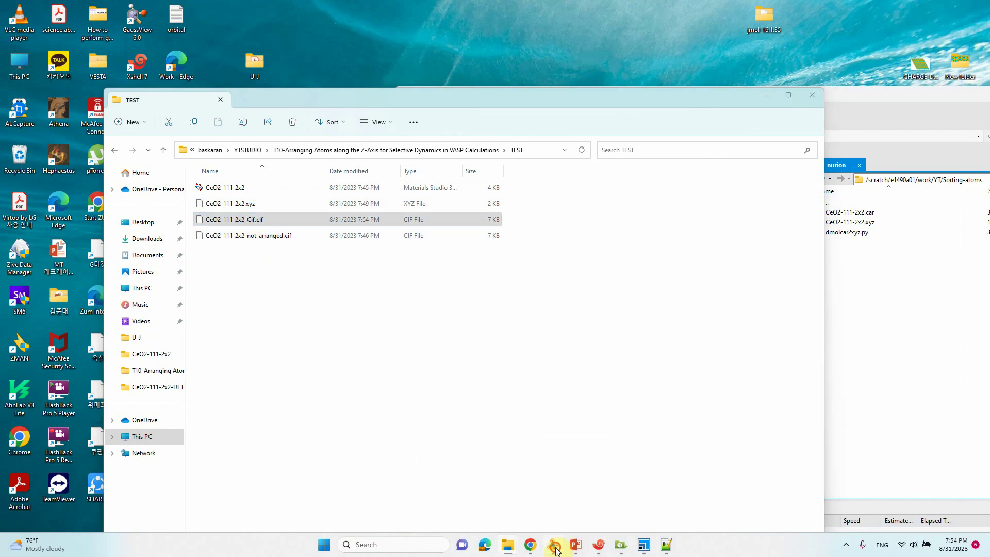
pyautogui.click(553, 544)
pyautogui.doubleClick(250, 219)
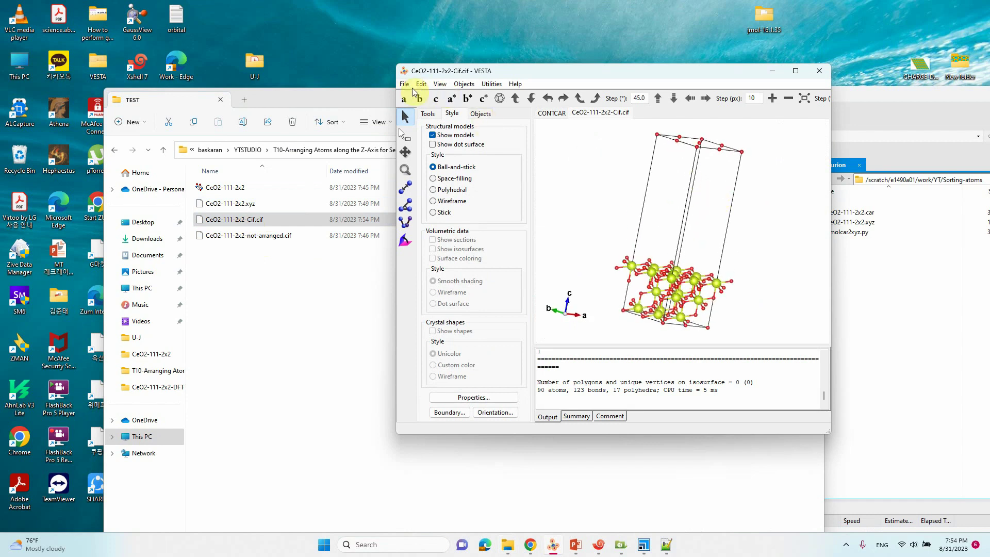
# Export the structure to the TEST folder as a VASP file named POSCAR, written with fractional coordinates
pyautogui.click(404, 84)
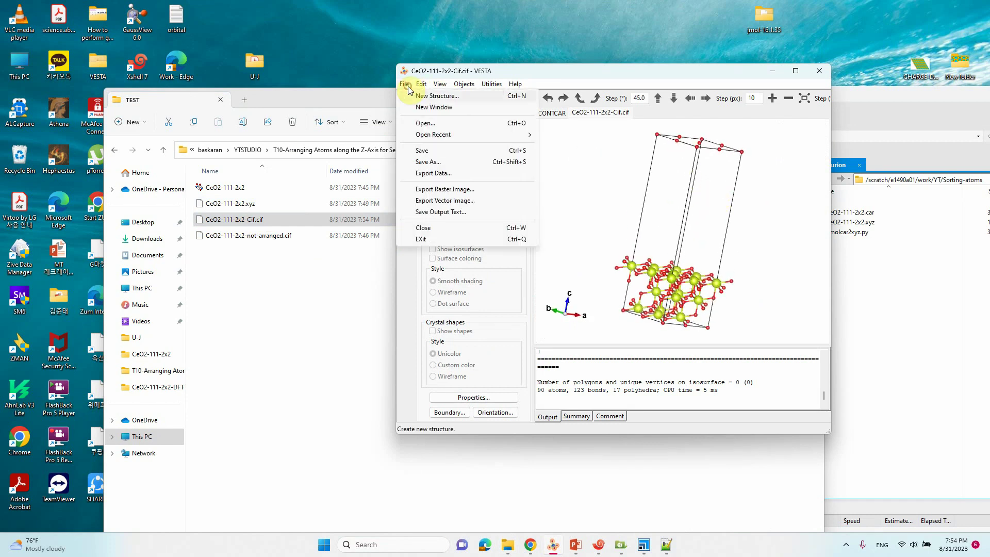
pyautogui.click(433, 173)
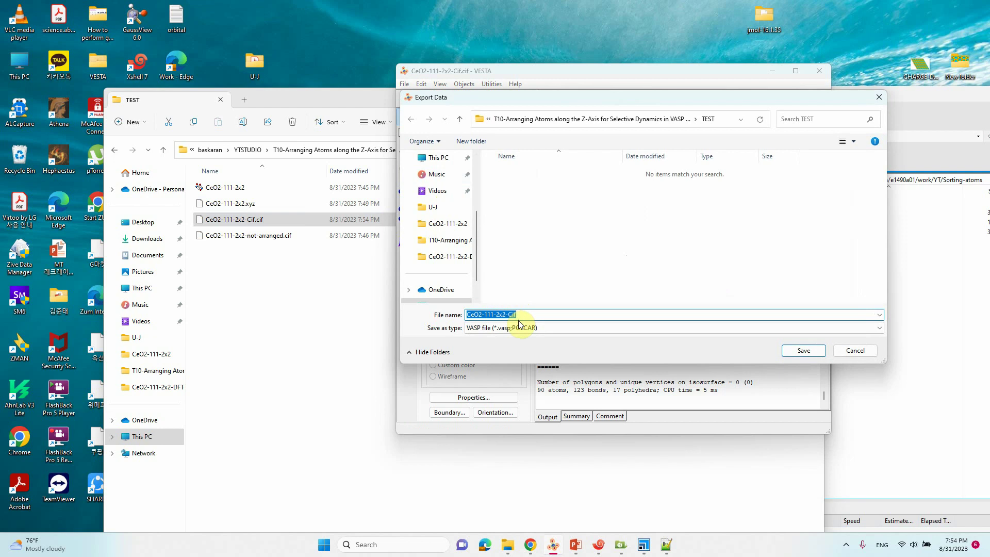
pyautogui.click(523, 315)
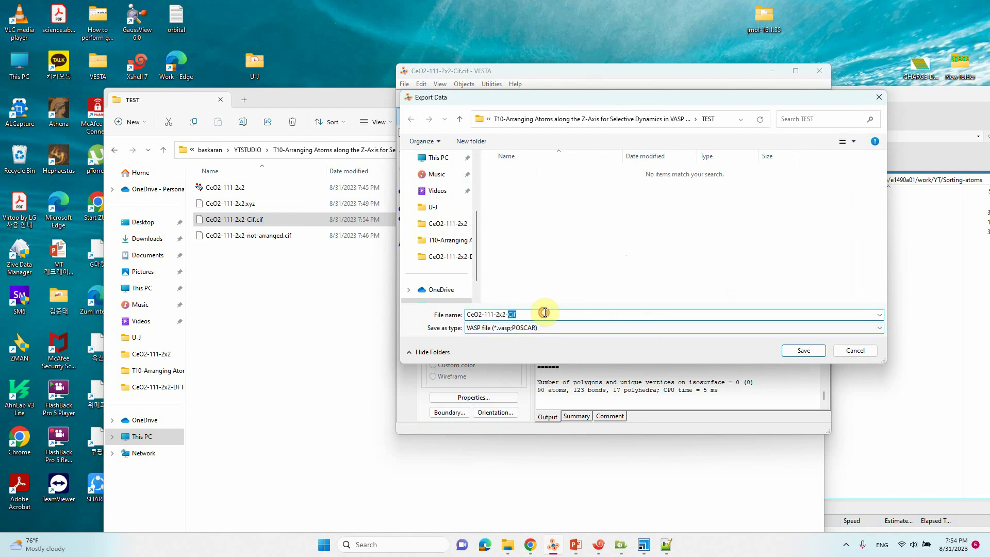
pyautogui.moveTo(543, 314); pyautogui.dragTo(354, 319)
pyautogui.write('POSCAR')
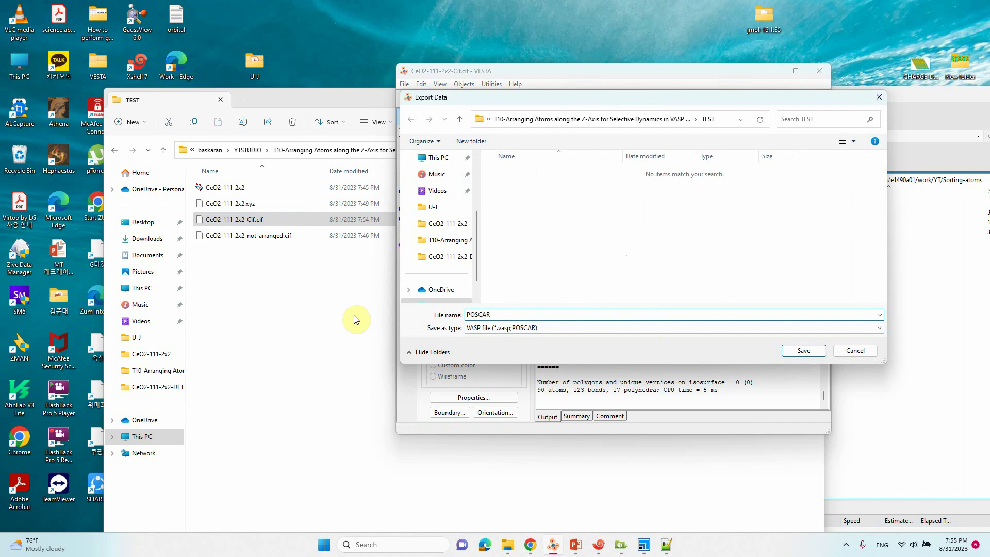
pyautogui.press('Tab')
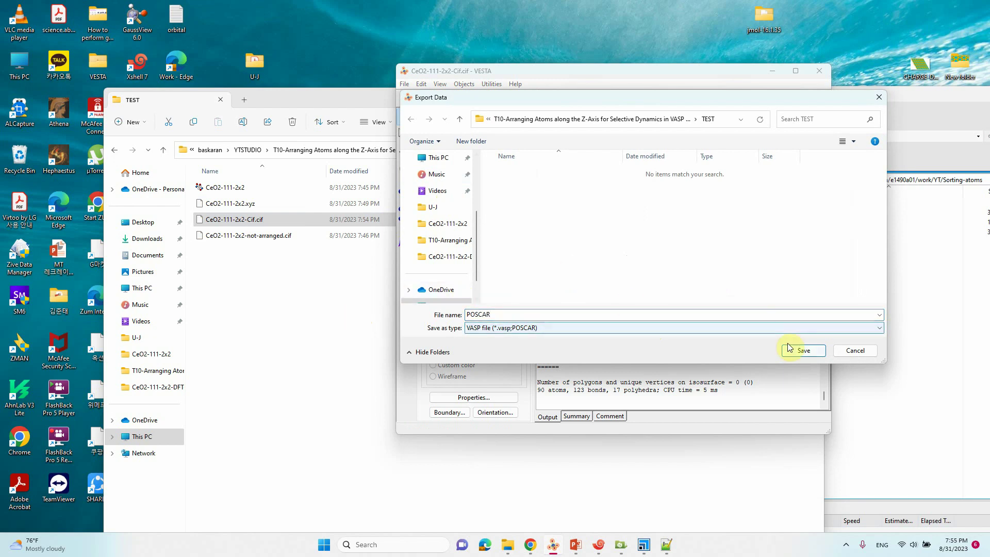
pyautogui.click(794, 350)
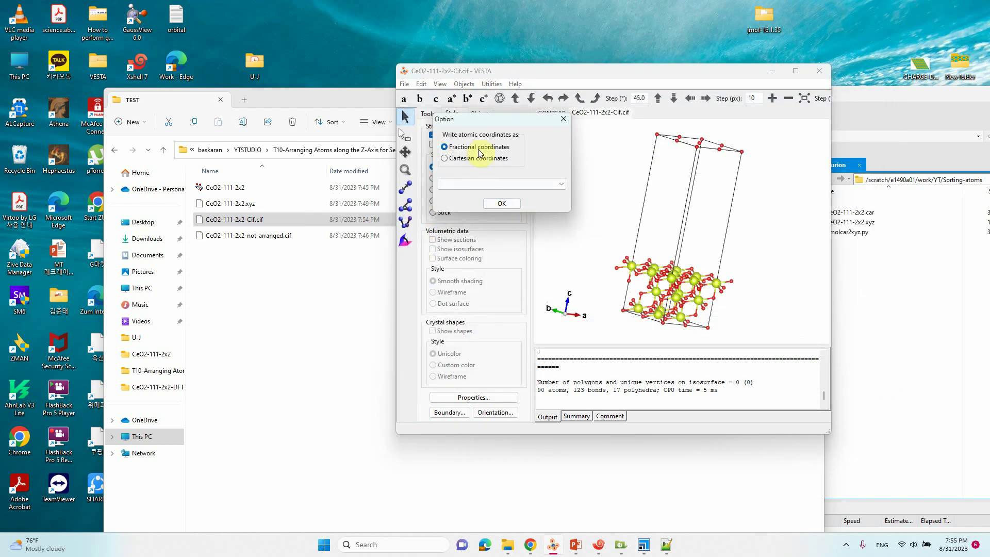
pyautogui.click(499, 205)
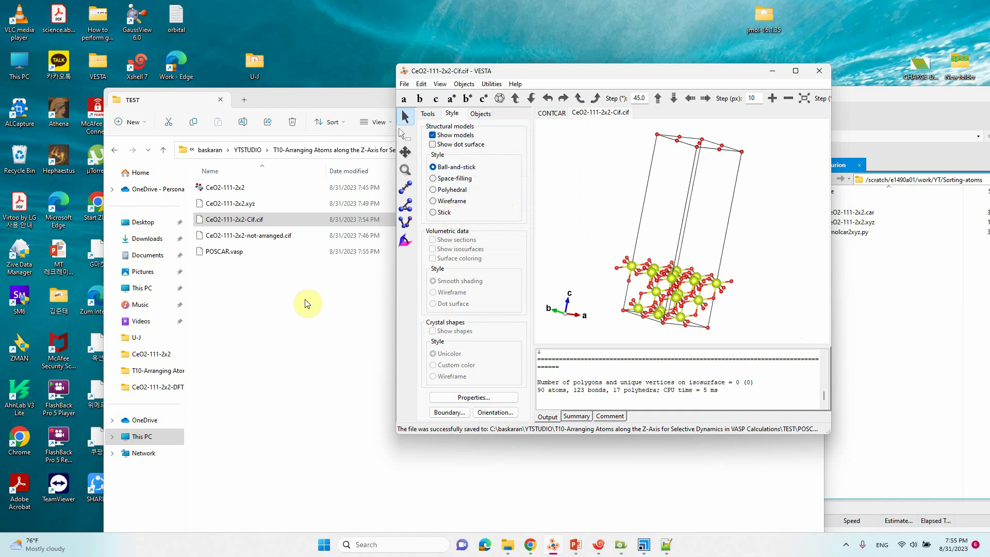
# Rename POSCAR.vasp to POSCAR without a file extension and accept the extension change
pyautogui.click(240, 252)
pyautogui.click(240, 253)
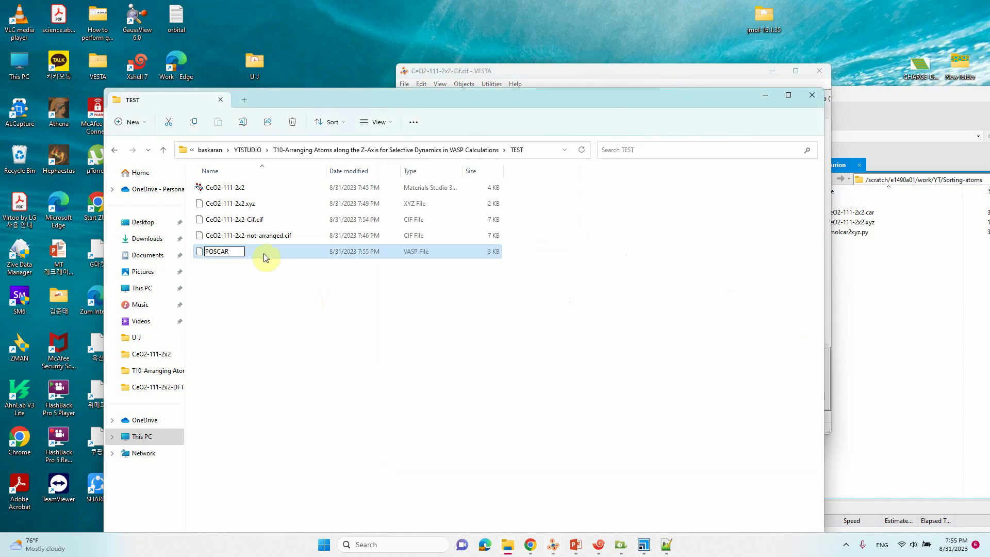
pyautogui.click(267, 304)
pyautogui.click(541, 275)
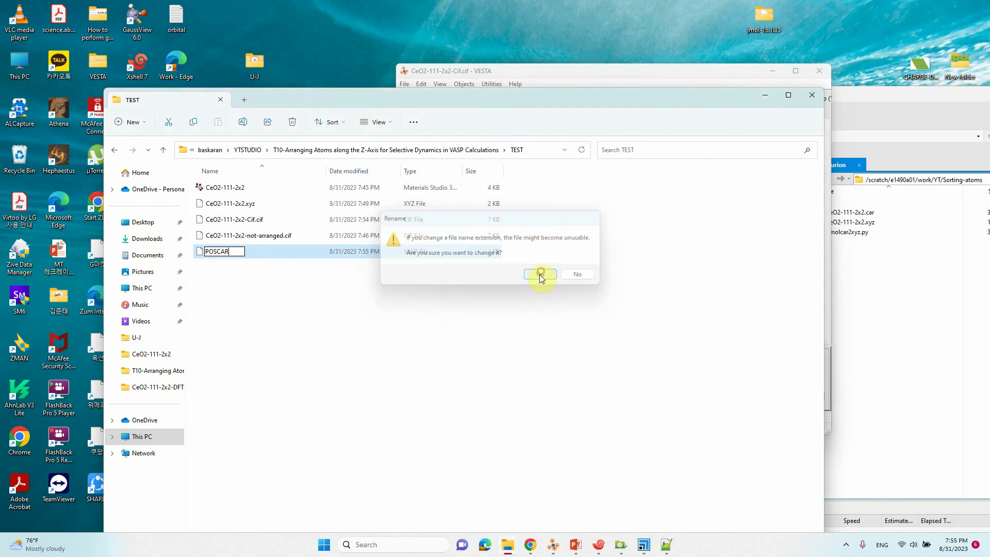
# Open the POSCAR file in Notepad++ and reposition its window so the whole text is in view
pyautogui.rightClick(215, 252)
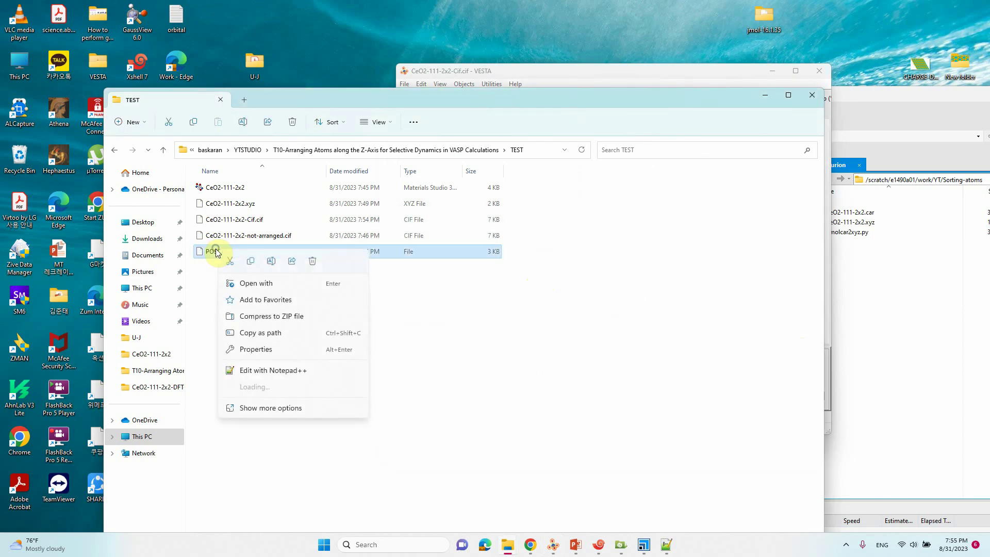
pyautogui.click(258, 283)
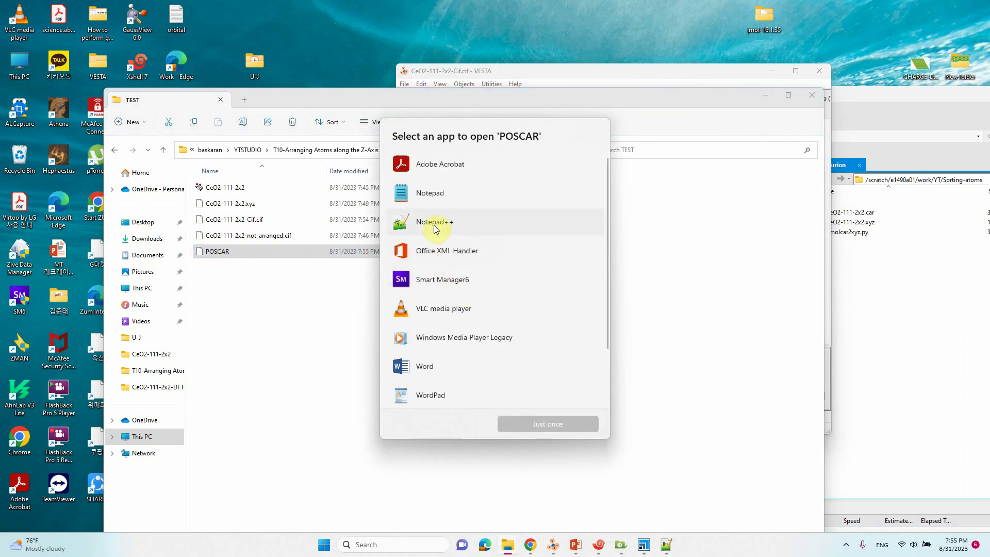
pyautogui.click(435, 222)
pyautogui.click(546, 429)
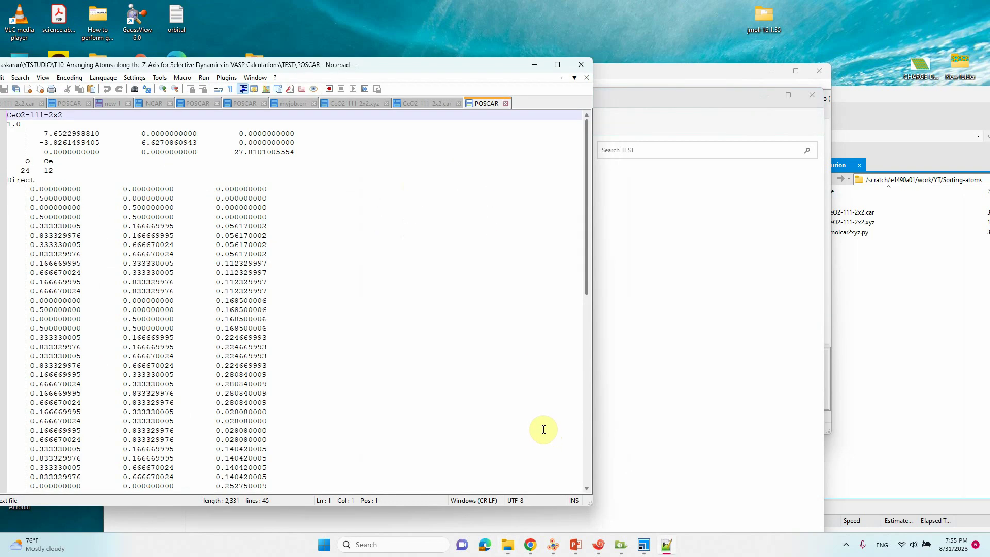
pyautogui.moveTo(321, 61); pyautogui.dragTo(484, 90)
pyautogui.click(484, 91)
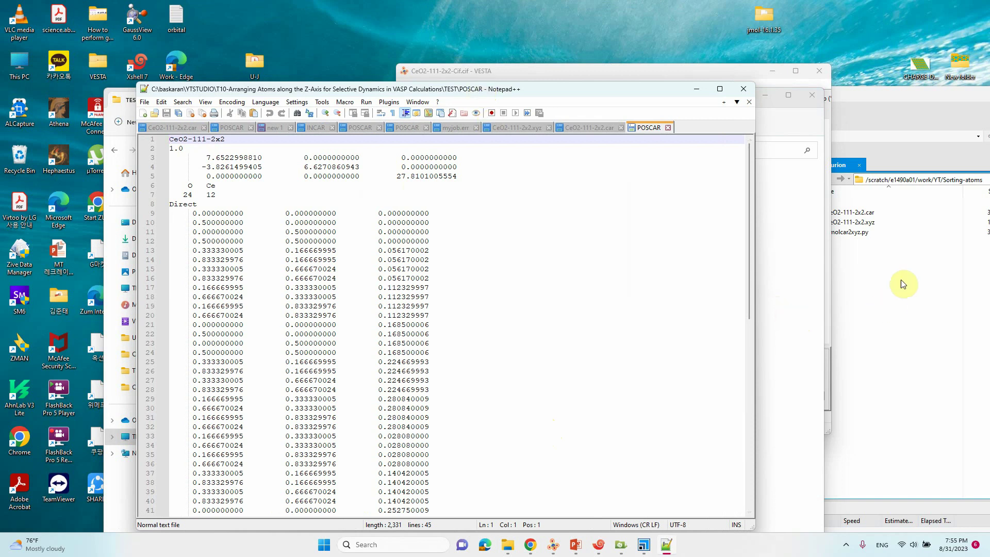
pyautogui.click(871, 257)
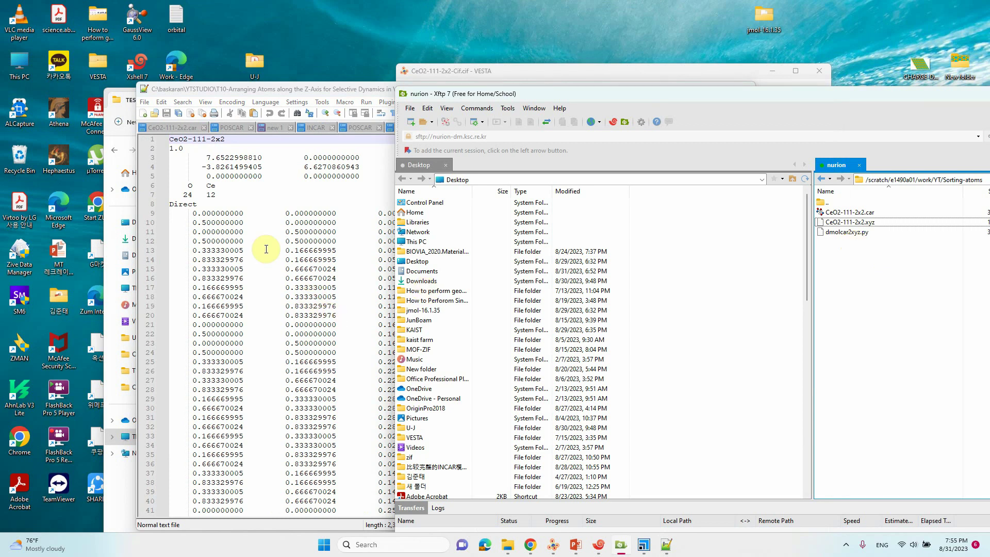
pyautogui.click(278, 261)
# Add a "Selective dynamics" line between the O and Ce atom counts and the Direct line of the POSCAR
pyautogui.click(220, 189)
pyautogui.click(224, 195)
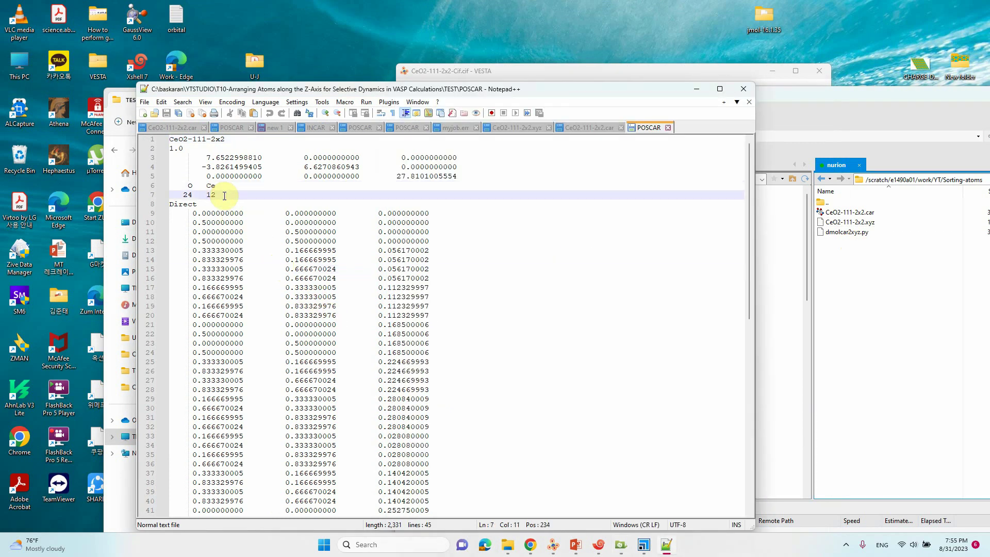
pyautogui.press('Return')
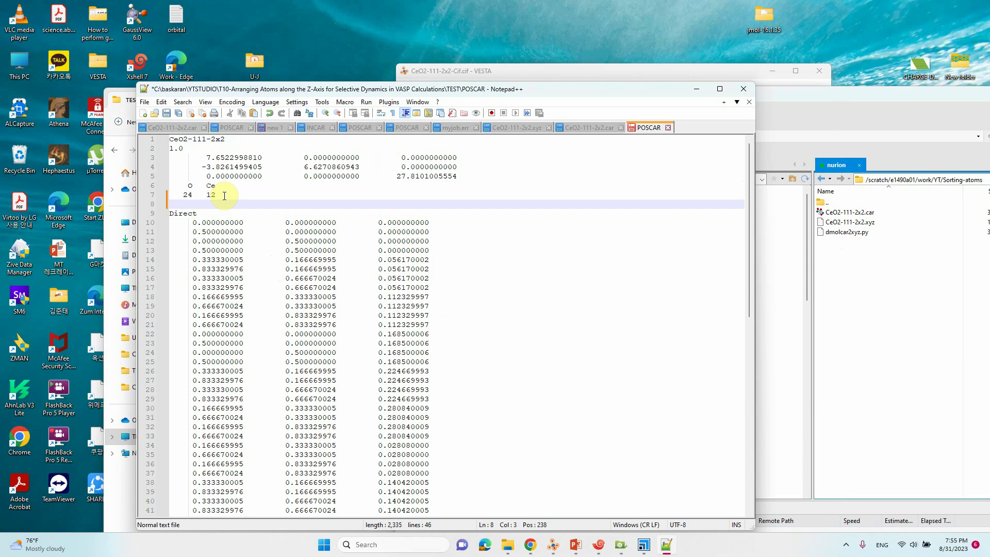
pyautogui.moveTo(321, 88); pyautogui.dragTo(454, 97)
pyautogui.click(162, 150)
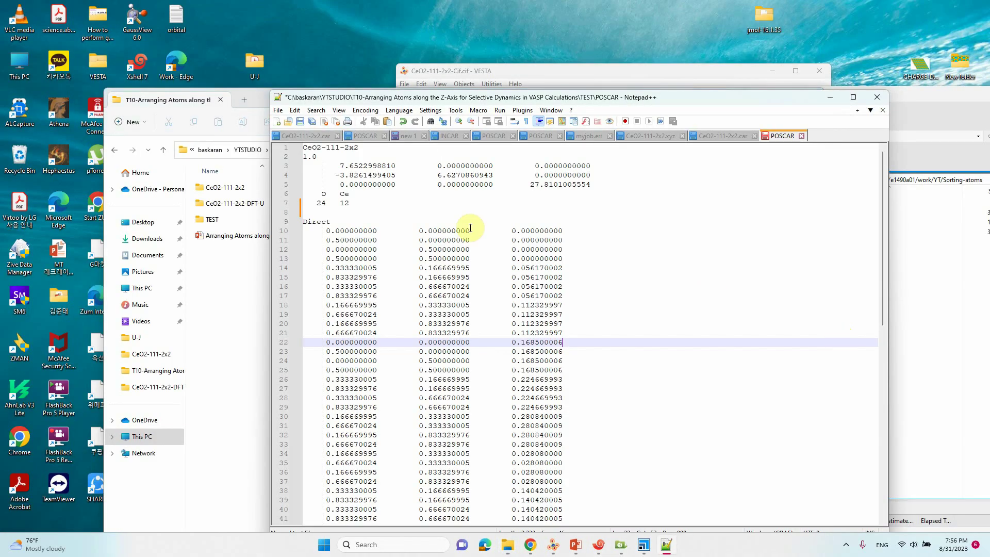
pyautogui.click(323, 215)
pyautogui.rightClick(323, 215)
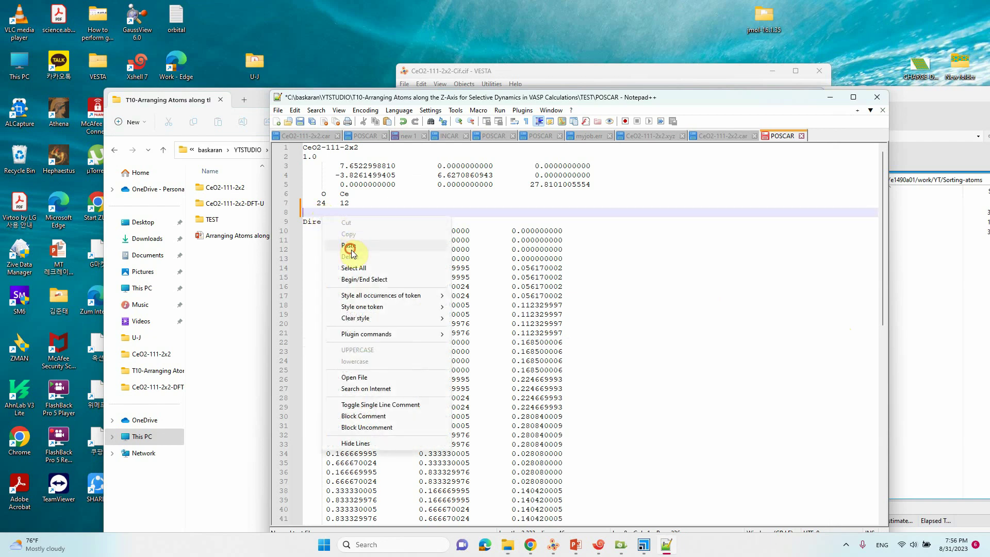
pyautogui.click(341, 249)
pyautogui.click(310, 214)
pyautogui.press('BackSpace')
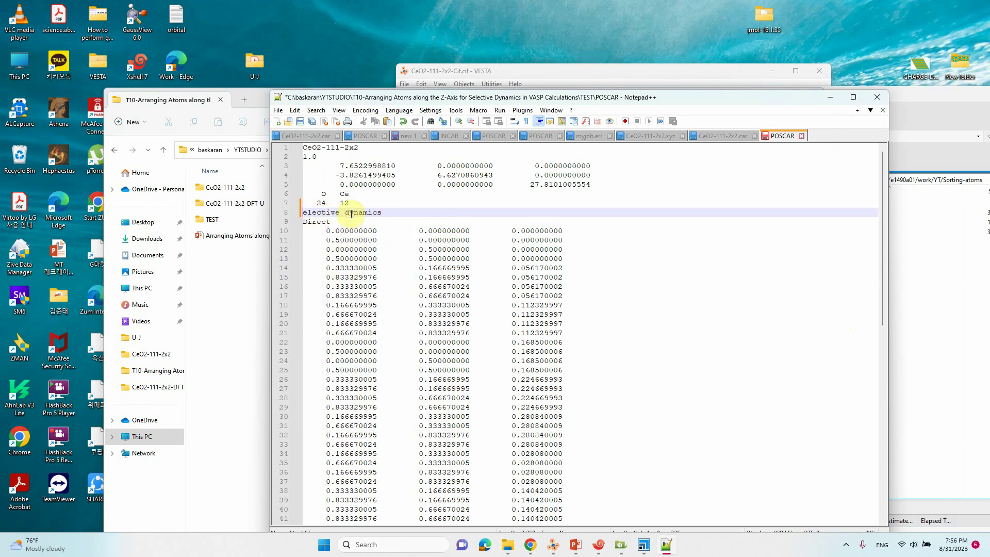
pyautogui.write('S')
pyautogui.hotkey('ctrl', 'z')
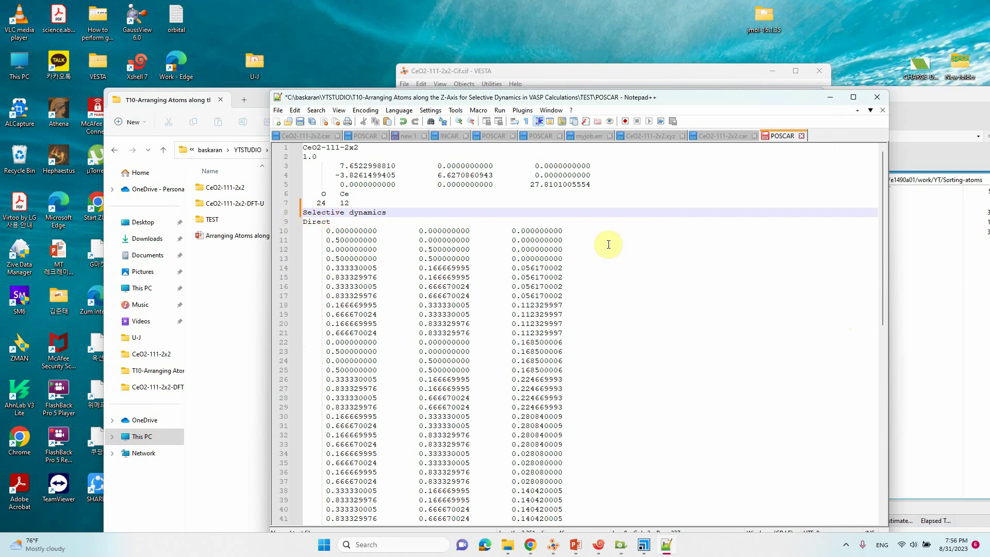
# Append the flags "F F F" to the first atom's coordinate line, line 10, and select them for copying
pyautogui.moveTo(606, 102); pyautogui.dragTo(465, 76)
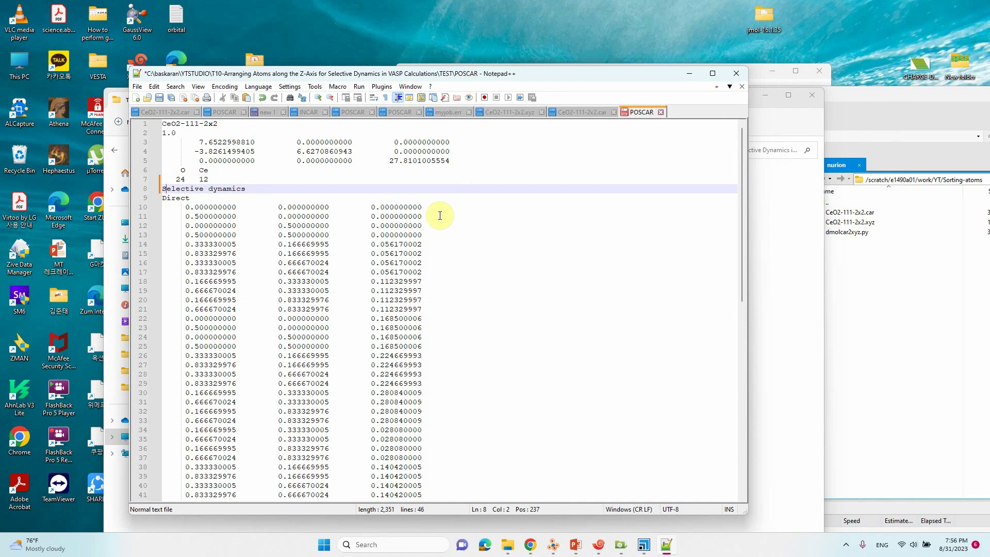
pyautogui.click(427, 206)
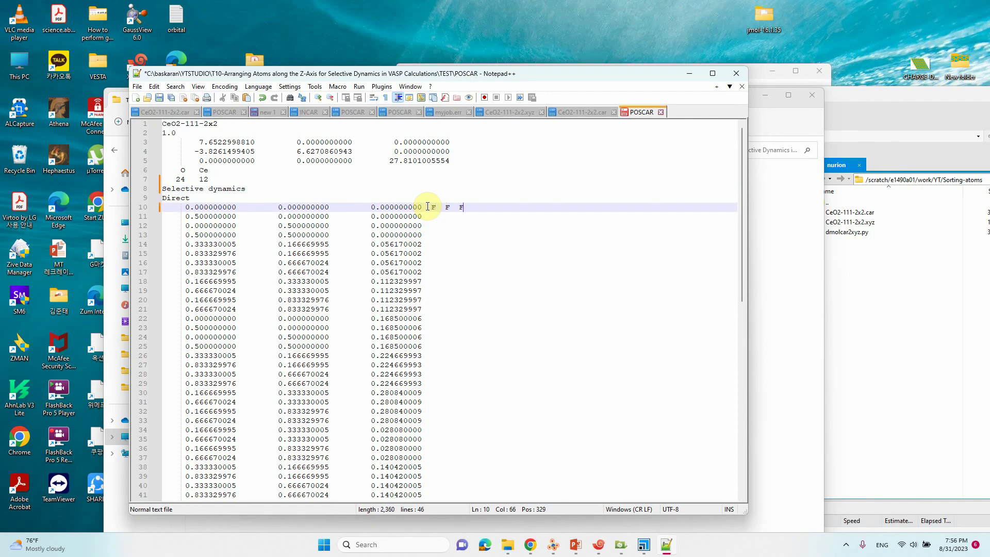
pyautogui.hotkey('shift', 'Left')
pyautogui.hotkey('shift', 'Left')
pyautogui.hotkey('shift', 'Left')
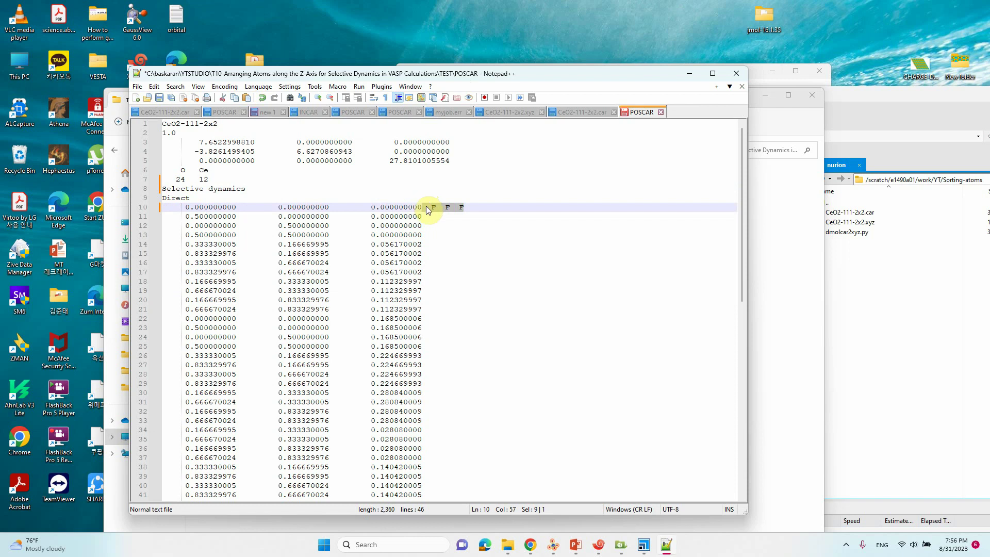
# Add the flags "F F F" to the coordinate lines 11 to 17 with one column selection
pyautogui.click(422, 217)
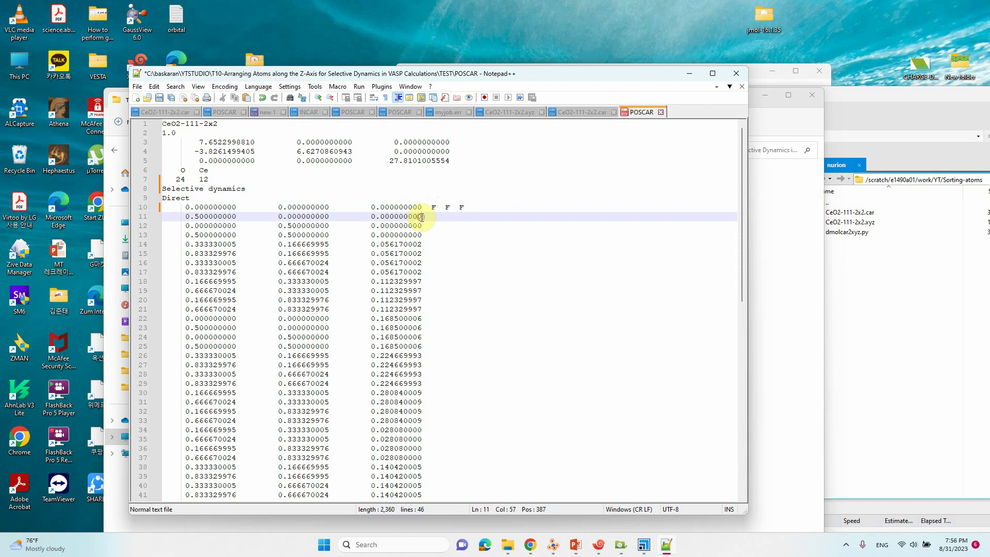
pyautogui.keyDown('alt'); pyautogui.moveTo(421, 219); pyautogui.dragTo(464, 273); pyautogui.keyUp('alt')
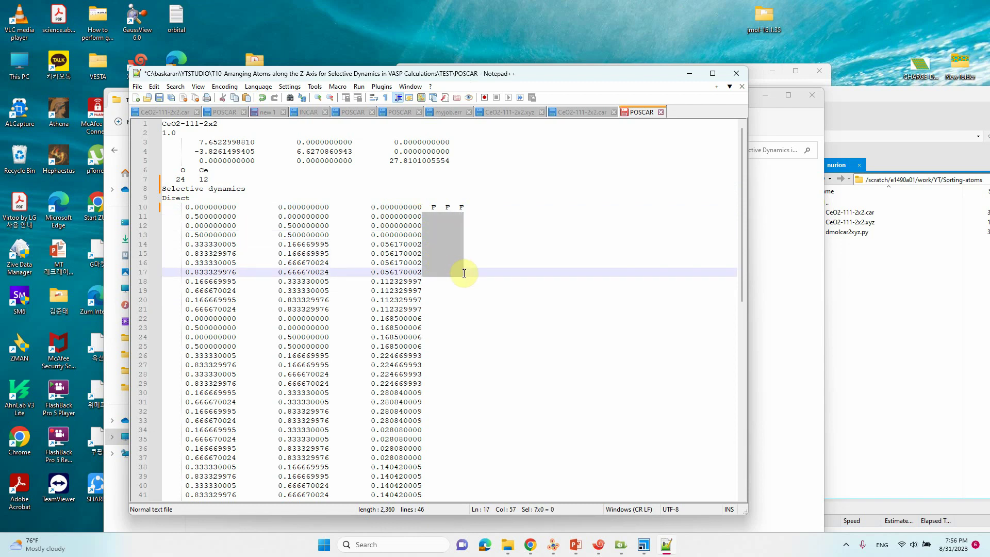
pyautogui.moveTo(463, 273)
pyautogui.keyDown('alt'); pyautogui.mouseDown()
pyautogui.moveTo(462, 342)
pyautogui.moveTo(464, 275)
pyautogui.mouseUp(); pyautogui.keyUp('alt')
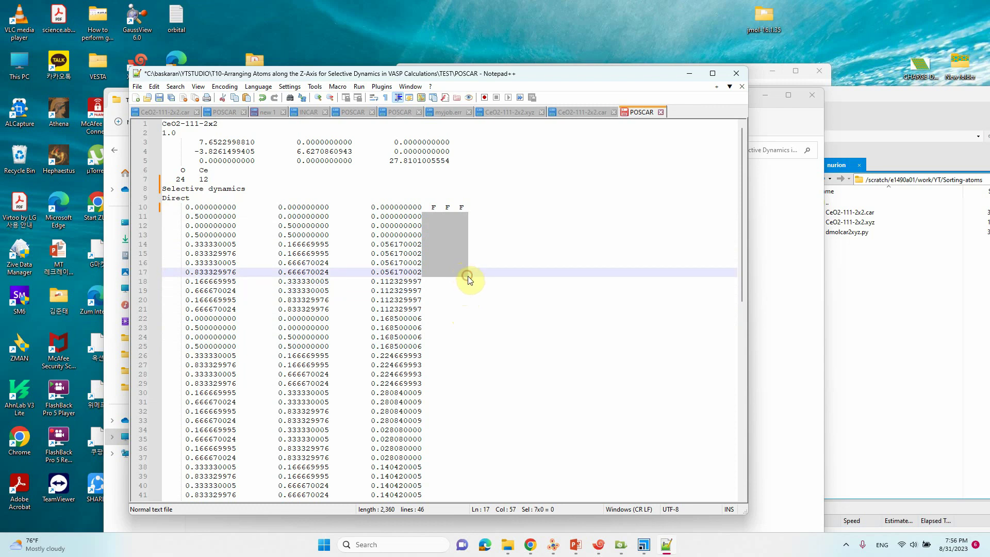
pyautogui.write('F  F  F')
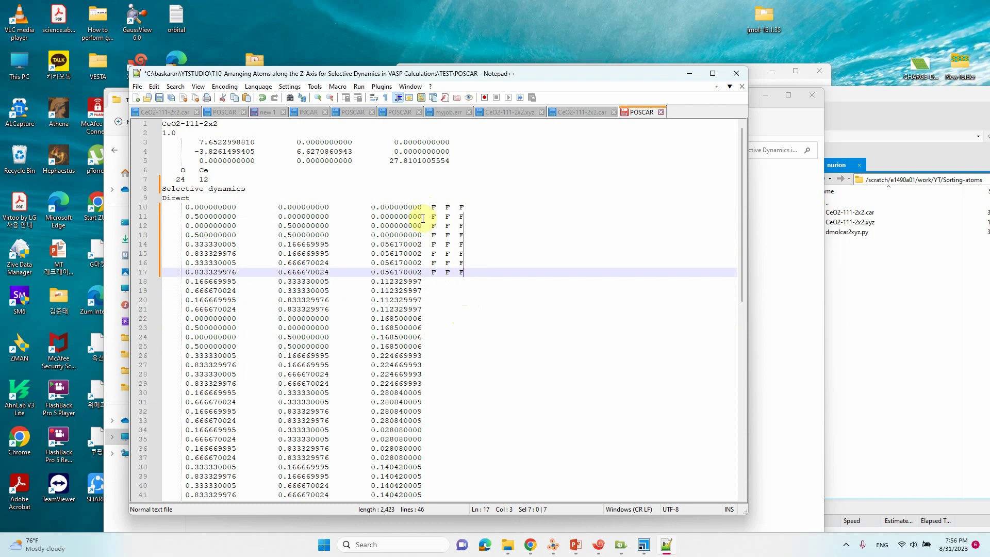
# Append the flags "T T T" to the coordinates on line 18 and select them
pyautogui.click(424, 281)
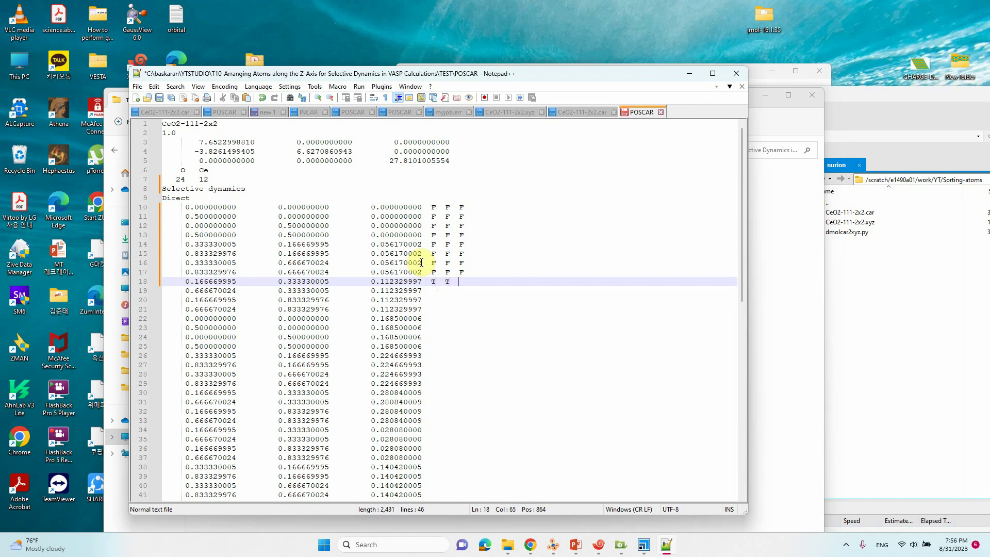
pyautogui.hotkey('shift', 'Left')
pyautogui.hotkey('shift', 'Left')
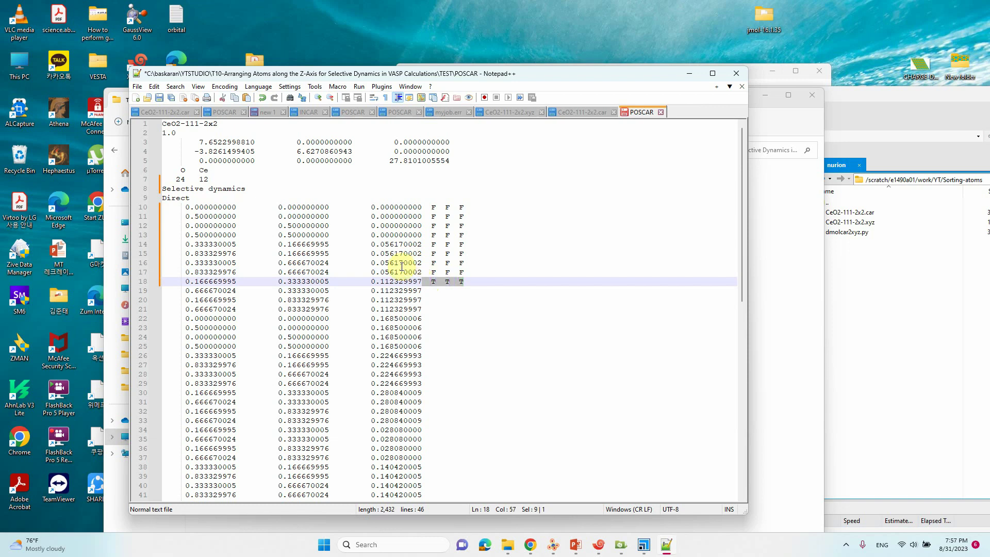
# Insert an empty line below Direct, and copy the flags "T T T" from line 19 onto coordinate lines 20 to 34
pyautogui.click(209, 198)
pyautogui.press('Return')
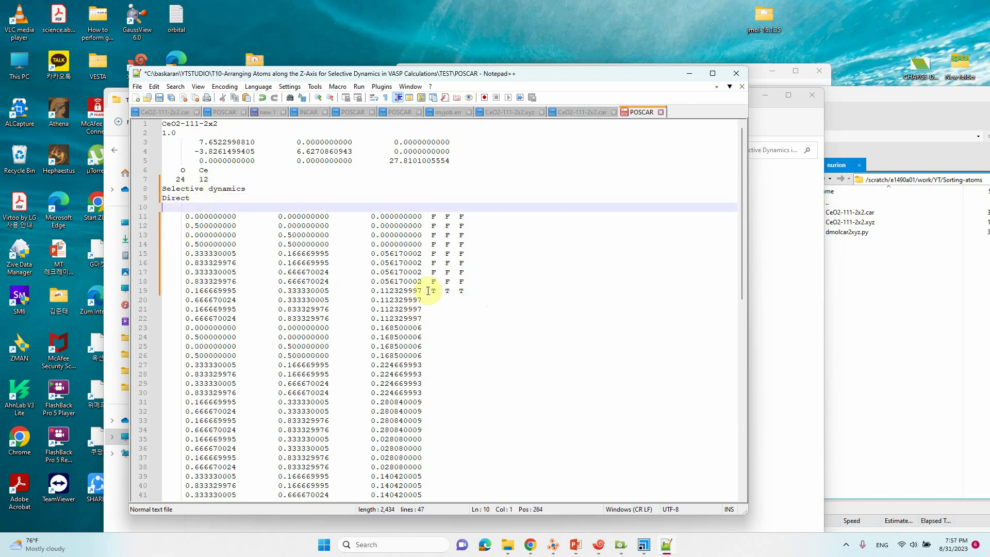
pyautogui.moveTo(422, 290); pyautogui.dragTo(469, 294)
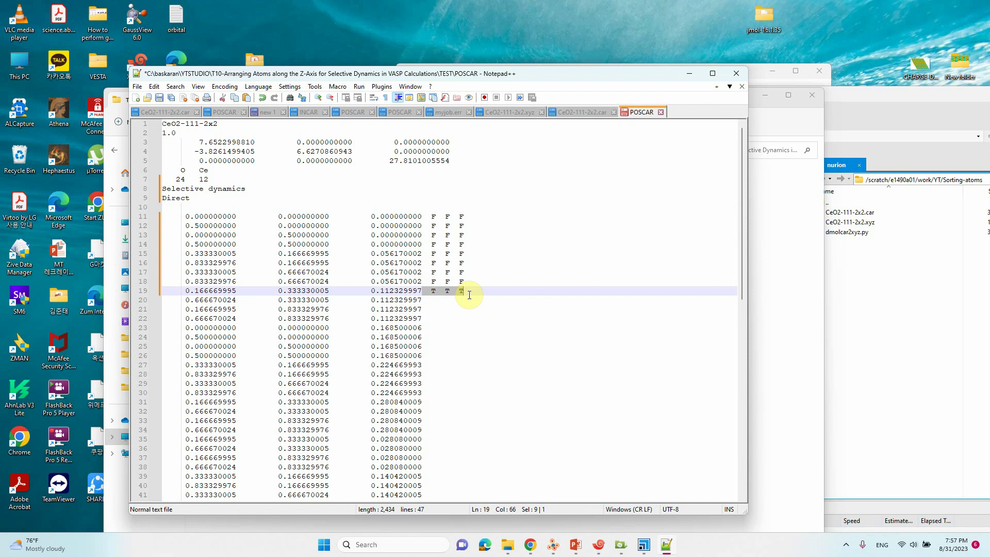
pyautogui.click(422, 300)
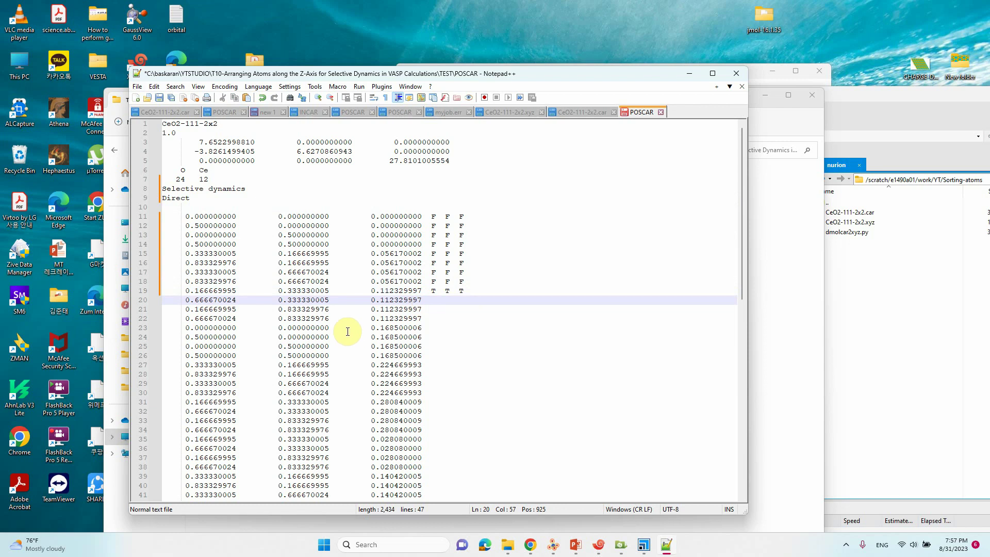
pyautogui.keyDown('alt'); pyautogui.moveTo(422, 300); pyautogui.dragTo(462, 435); pyautogui.keyUp('alt')
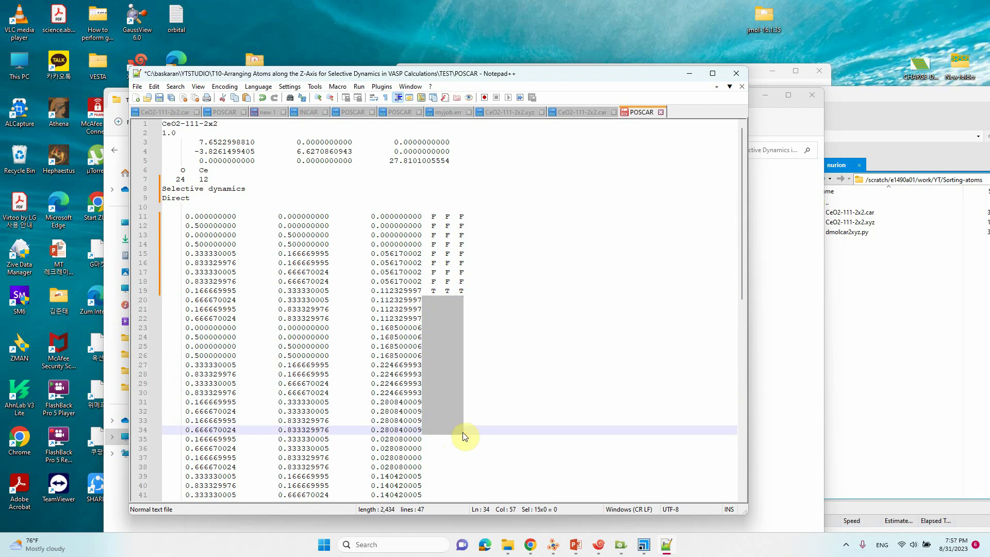
pyautogui.write('T  T  T   T  T  T   T  T  T   T  T  T   T  T  T   T  T  T   T  T  T   T  T  T   T  T  T   T  T  T   T  T  T   T  T  T   T  T  T   T  T  T   T  T  T')
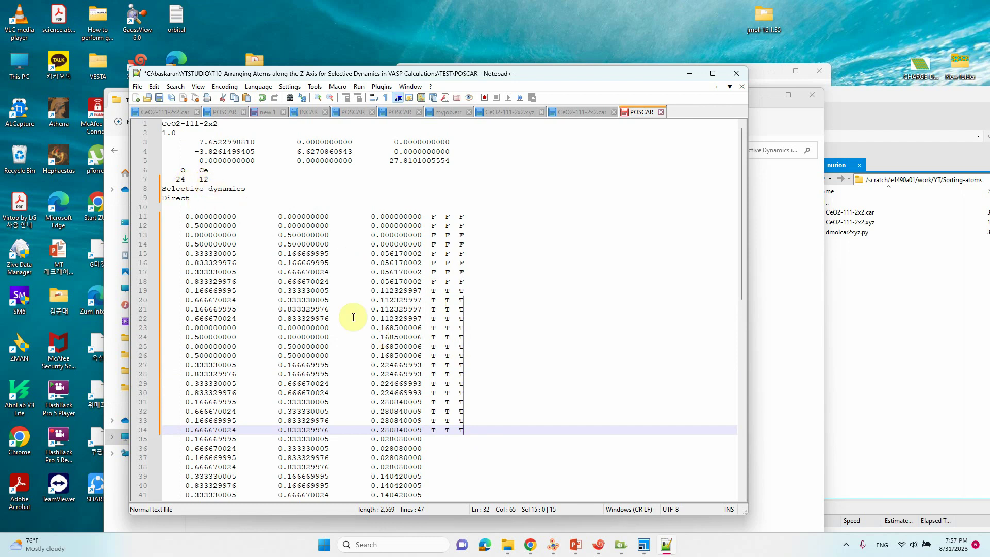
# Append the flags "F F F" to the first Ce coordinate line, line 35, and select them for copying
pyautogui.scroll(-5, 391, 361)
pyautogui.click(428, 303)
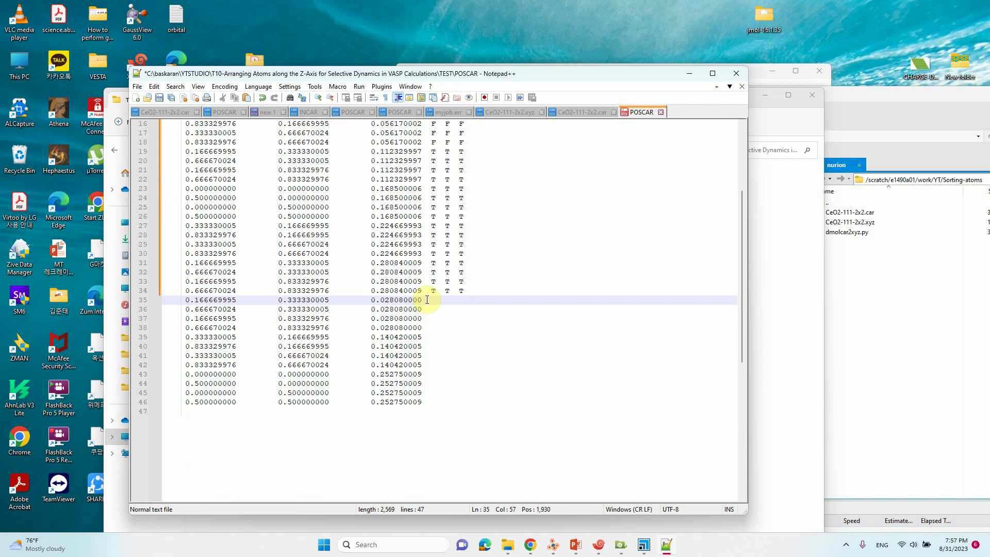
pyautogui.write('F  F  F')
pyautogui.moveTo(422, 299); pyautogui.dragTo(470, 300)
pyautogui.click(423, 309)
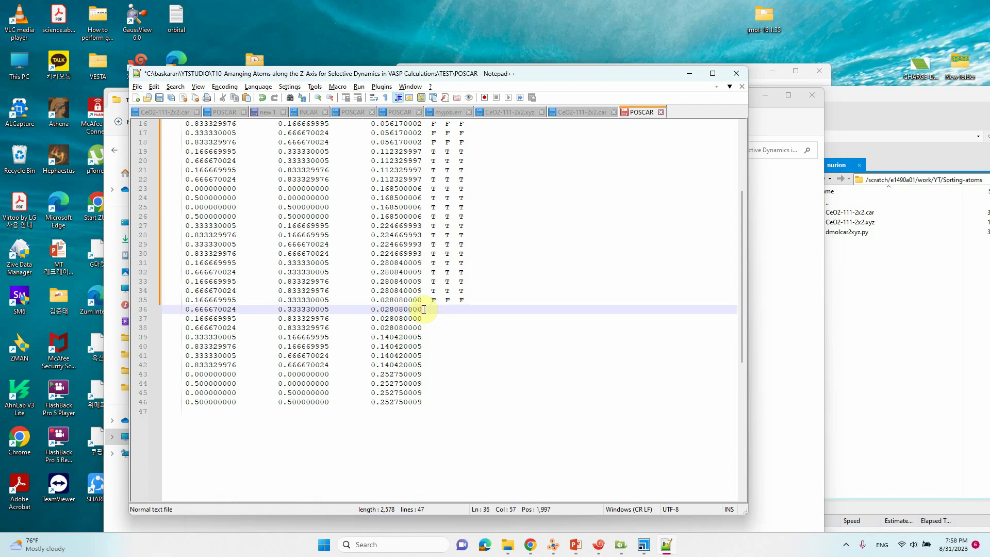
pyautogui.keyDown('alt'); pyautogui.moveTo(423, 309); pyautogui.dragTo(454, 326); pyautogui.keyUp('alt')
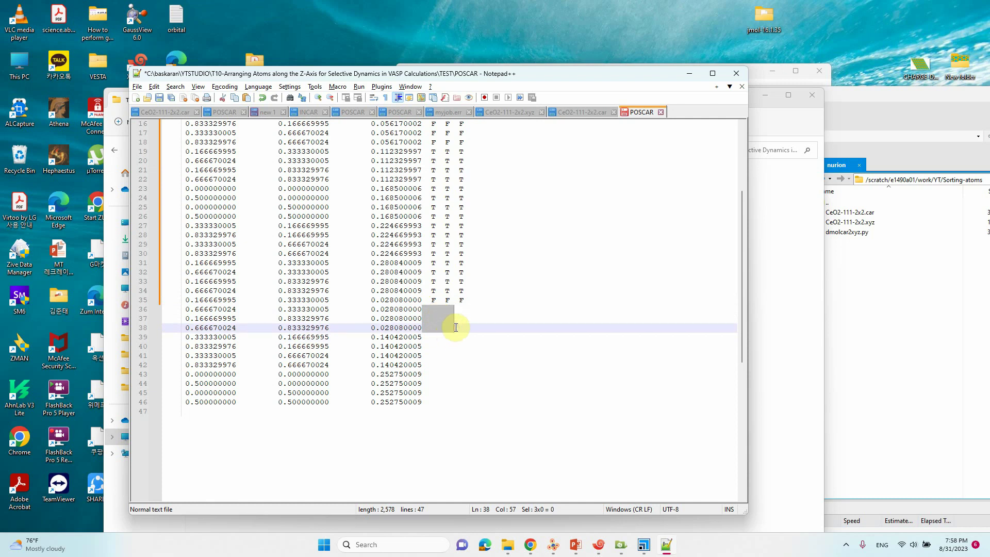
pyautogui.write('T  T  T')
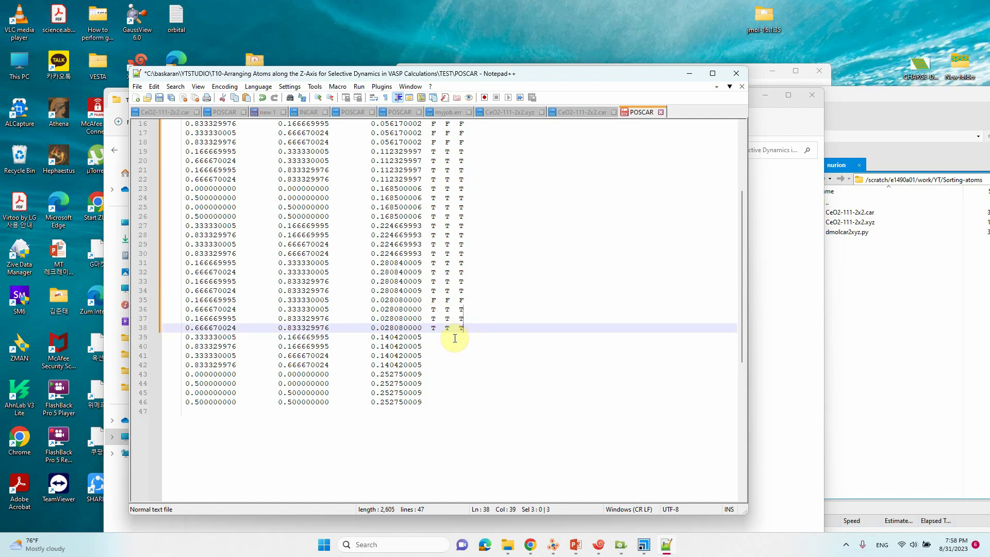
pyautogui.keyDown('alt'); pyautogui.moveTo(432, 308); pyautogui.dragTo(465, 329); pyautogui.keyUp('alt')
pyautogui.press('Delete')
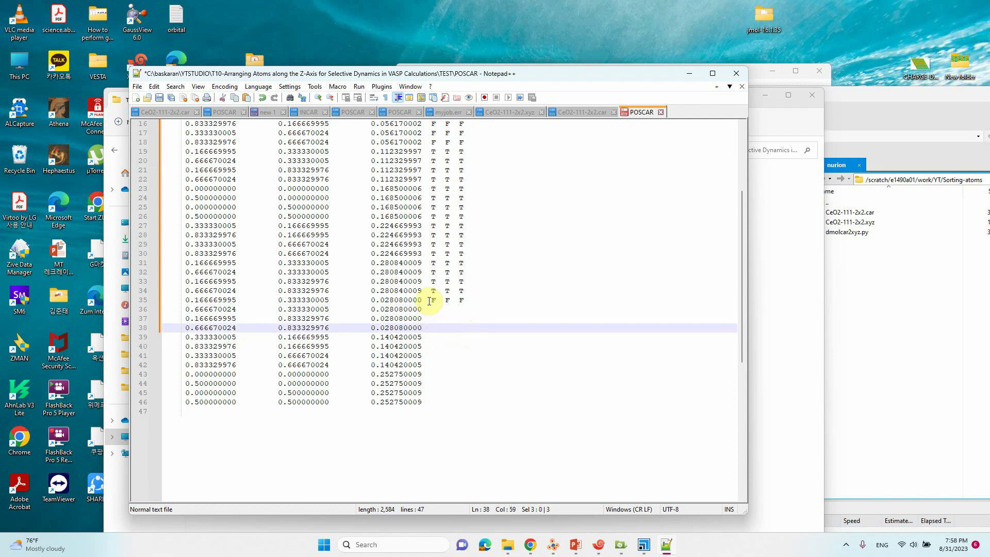
# Copy the flags "F F F" from line 35 onto coordinate lines 36 to 38 with one column selection
pyautogui.moveTo(423, 299); pyautogui.dragTo(469, 298)
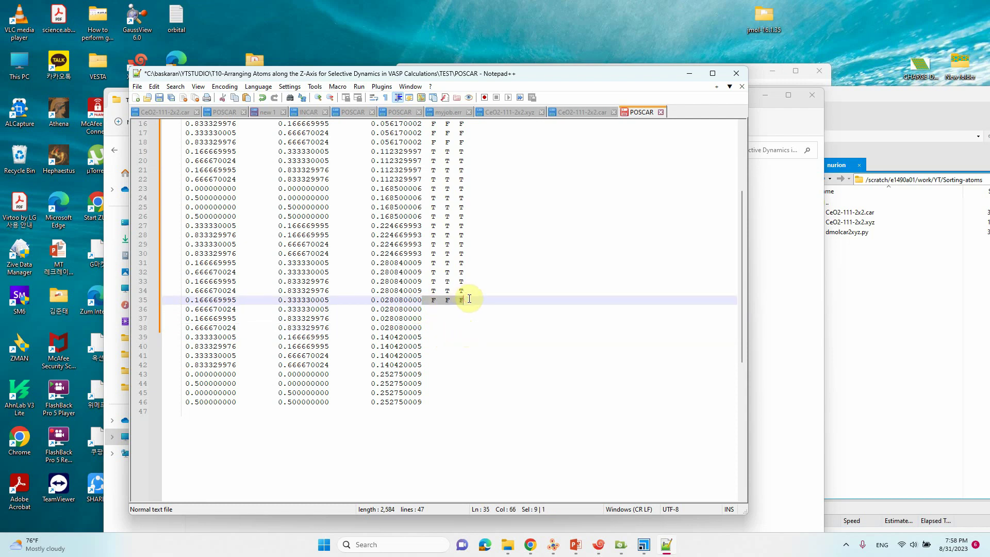
pyautogui.click(425, 309)
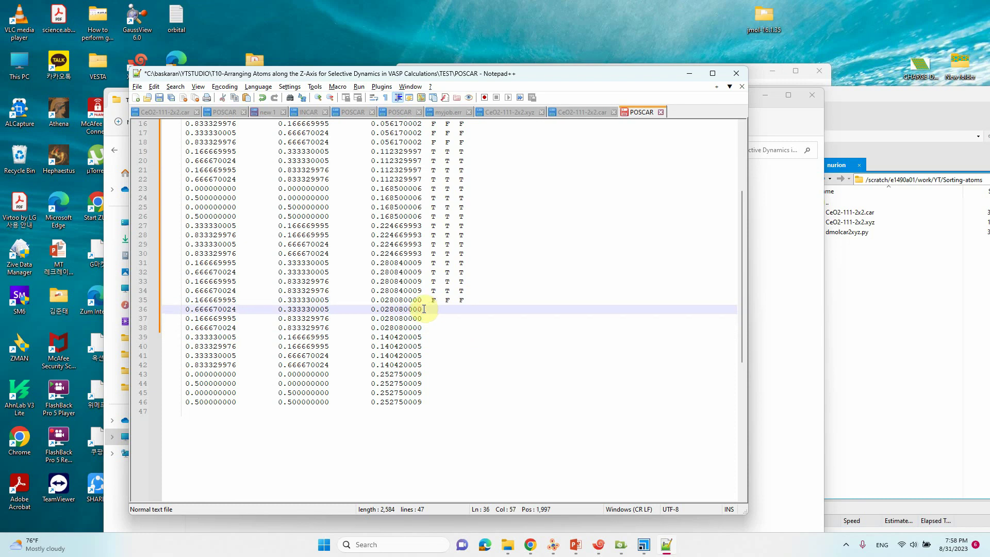
pyautogui.keyDown('alt'); pyautogui.moveTo(424, 309); pyautogui.dragTo(471, 321); pyautogui.keyUp('alt')
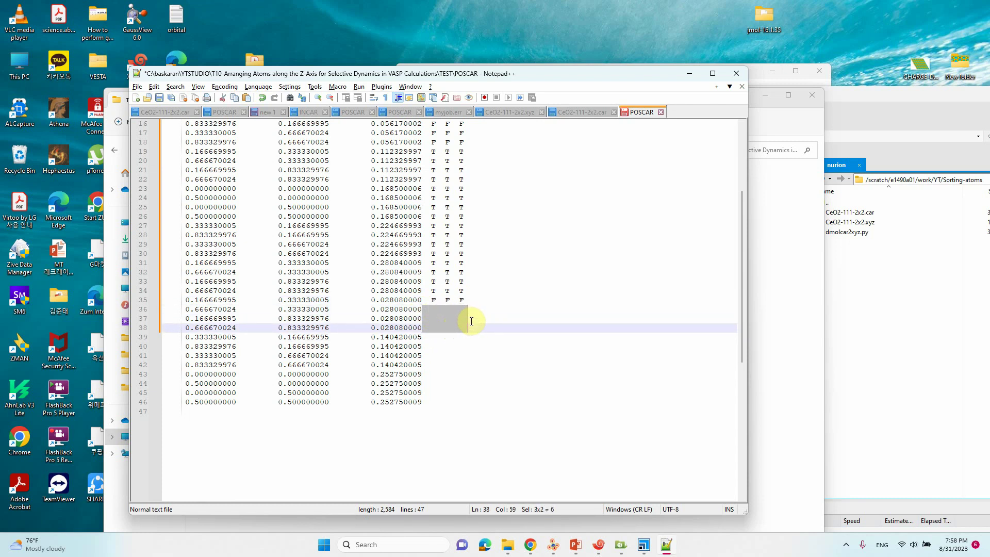
pyautogui.write('F  F  F   F  F  F   F  F  F')
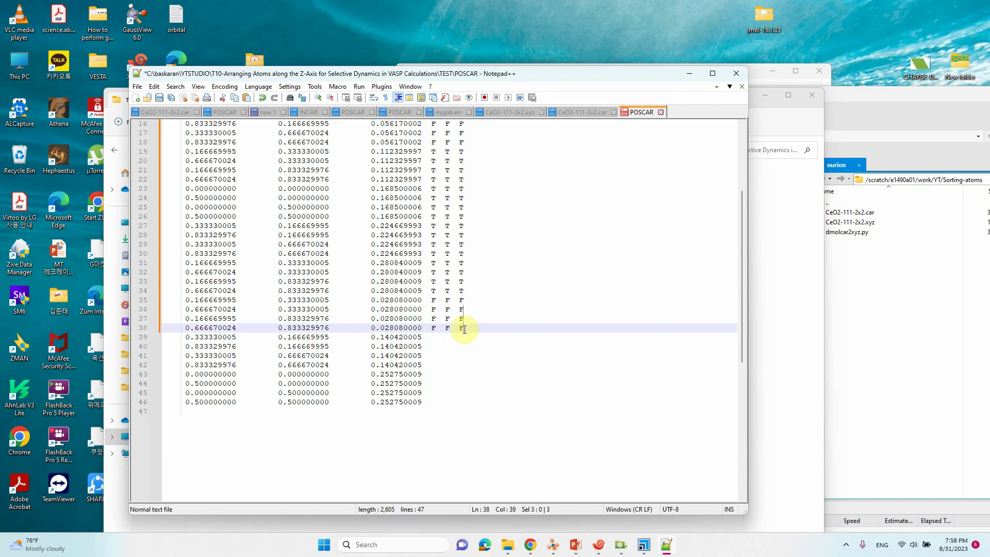
# Append the flags "T T T" to the coordinates on line 39 and select them for copying
pyautogui.click(429, 336)
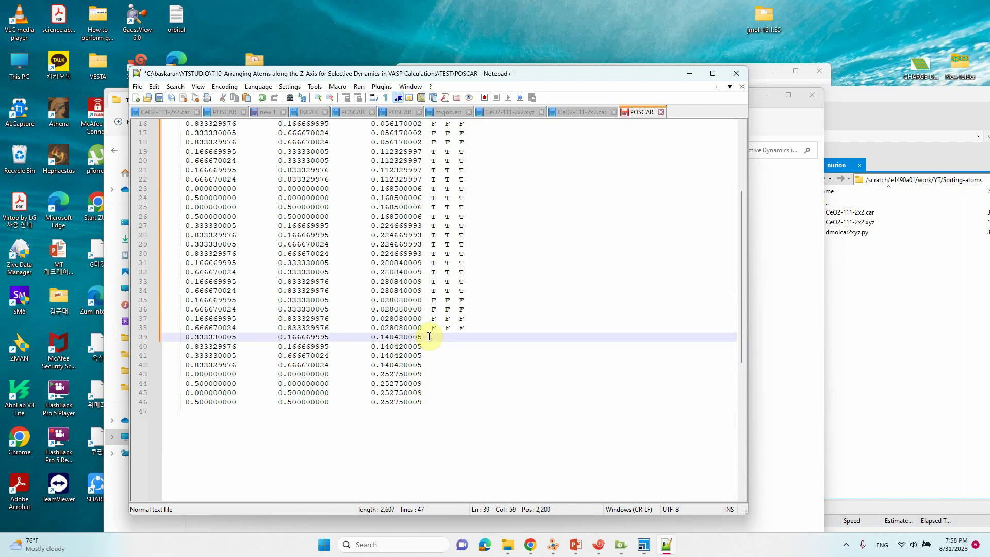
pyautogui.write('T')
pyautogui.write('T  T')
pyautogui.hotkey('shift', 'Left')
pyautogui.hotkey('shift', 'Left')
pyautogui.hotkey('shift', 'Left')
pyautogui.hotkey('shift', 'Left')
pyautogui.hotkey('shift', 'Left')
pyautogui.hotkey('shift', 'Left')
pyautogui.hotkey('shift', 'Left')
pyautogui.hotkey('shift', 'Left')
pyautogui.hotkey('shift', 'Left')
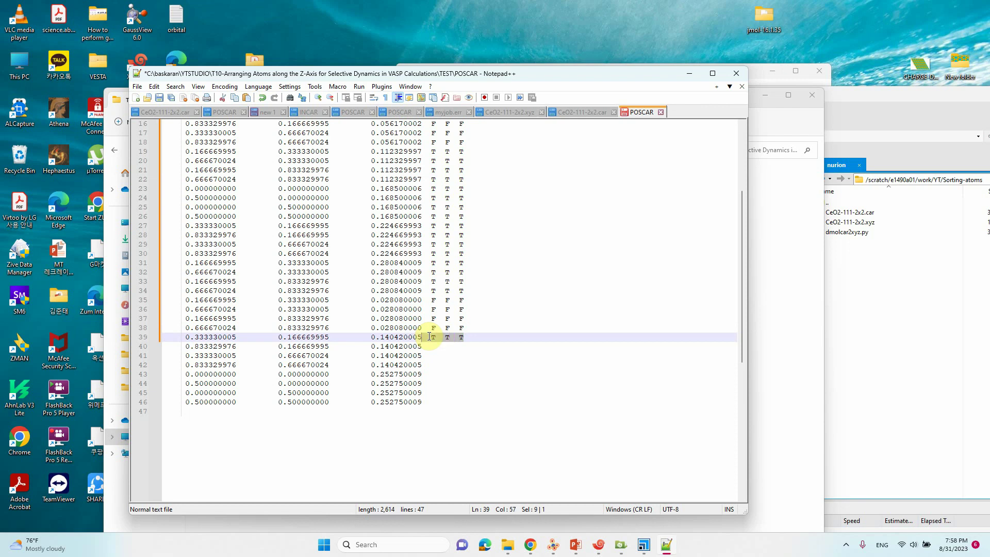
# Paste the flags "T T T" onto the remaining coordinate lines 40 to 46 with one column selection
pyautogui.click(421, 348)
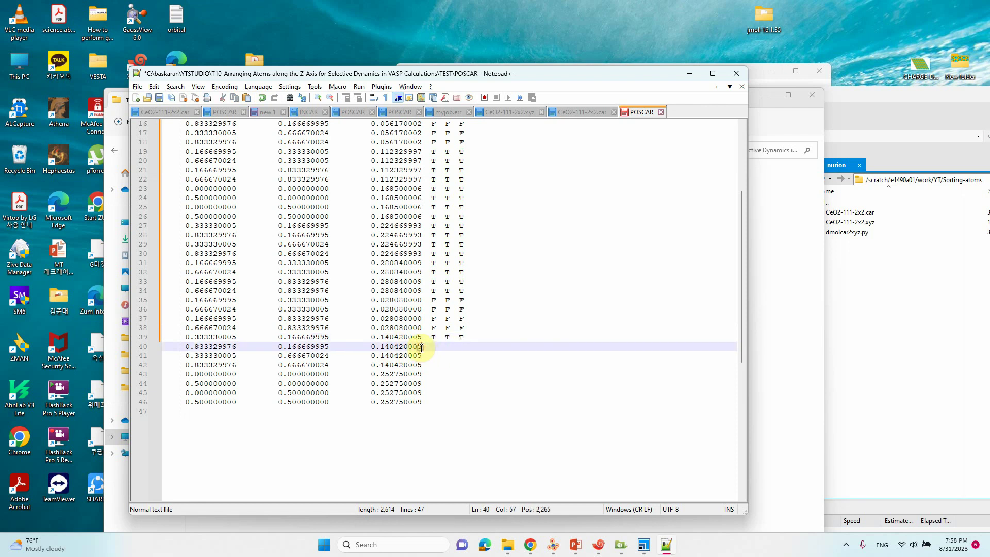
pyautogui.keyDown('alt'); pyautogui.moveTo(421, 347); pyautogui.dragTo(463, 405); pyautogui.keyUp('alt')
pyautogui.rightClick(448, 369)
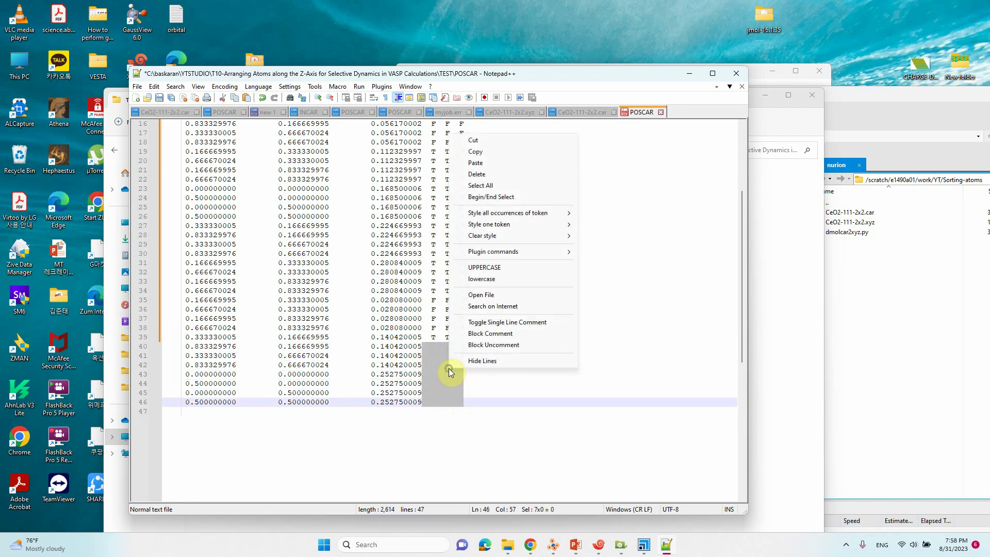
pyautogui.click(484, 164)
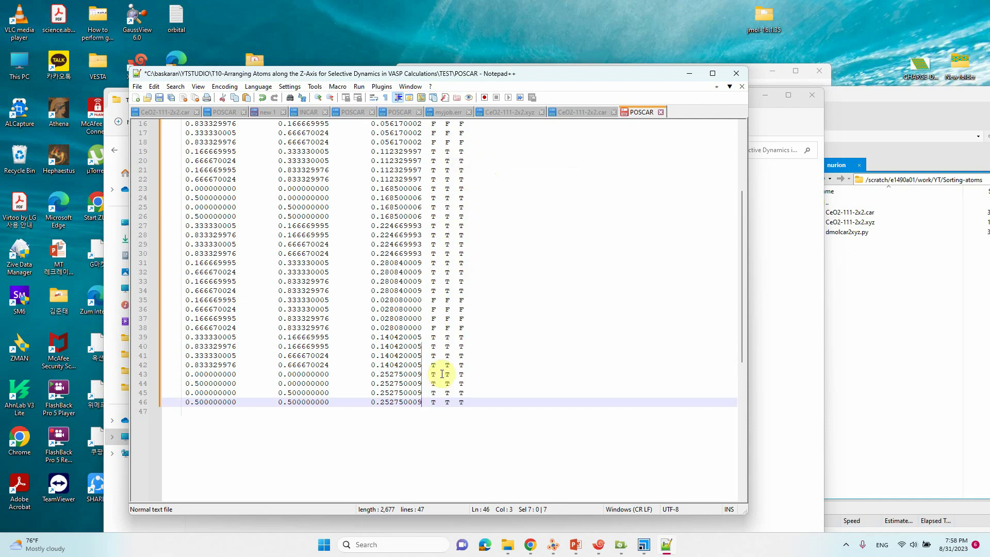
# Delete the empty line between Direct and the first coordinate line, and save the POSCAR
pyautogui.scroll(5, 465, 335)
pyautogui.click(223, 205)
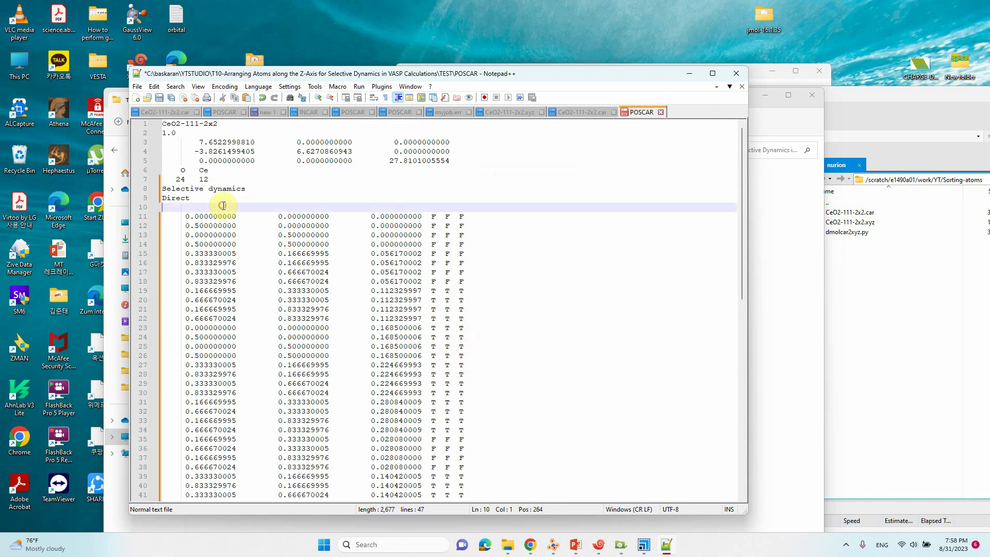
pyautogui.press('Delete')
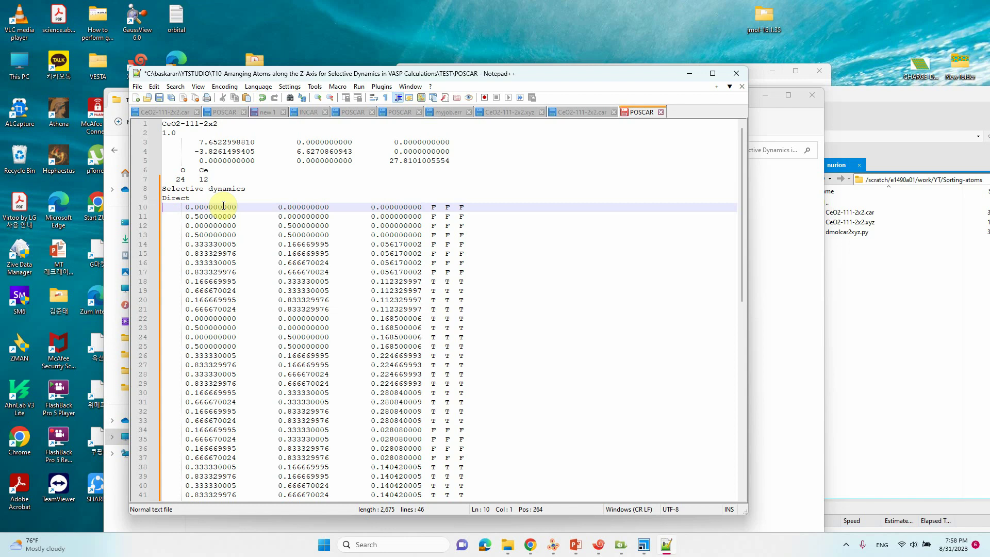
pyautogui.click(159, 97)
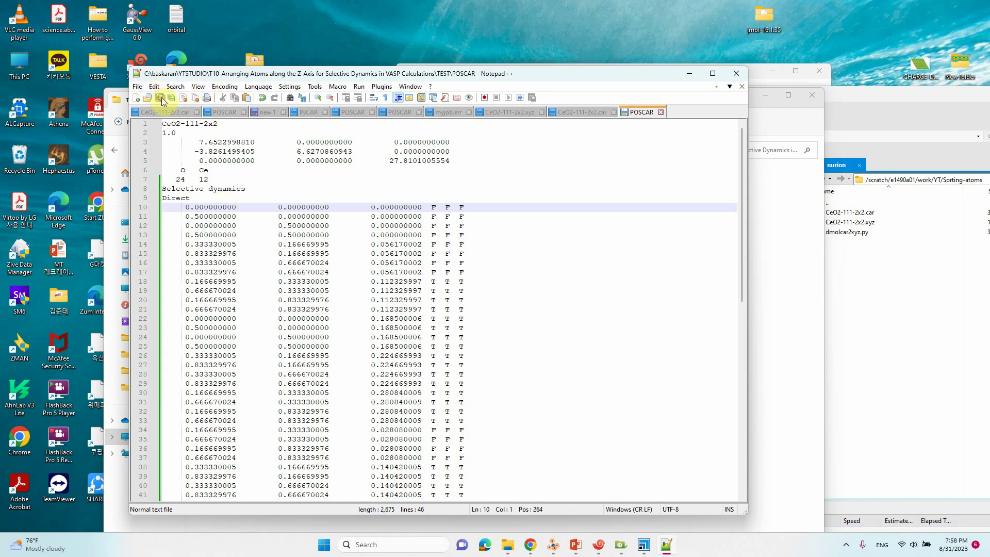
# Review the flags throughout the saved POSCAR and minimize the text editor window
pyautogui.scroll(-3, 392, 212)
pyautogui.scroll(3, 412, 222)
pyautogui.click(878, 264)
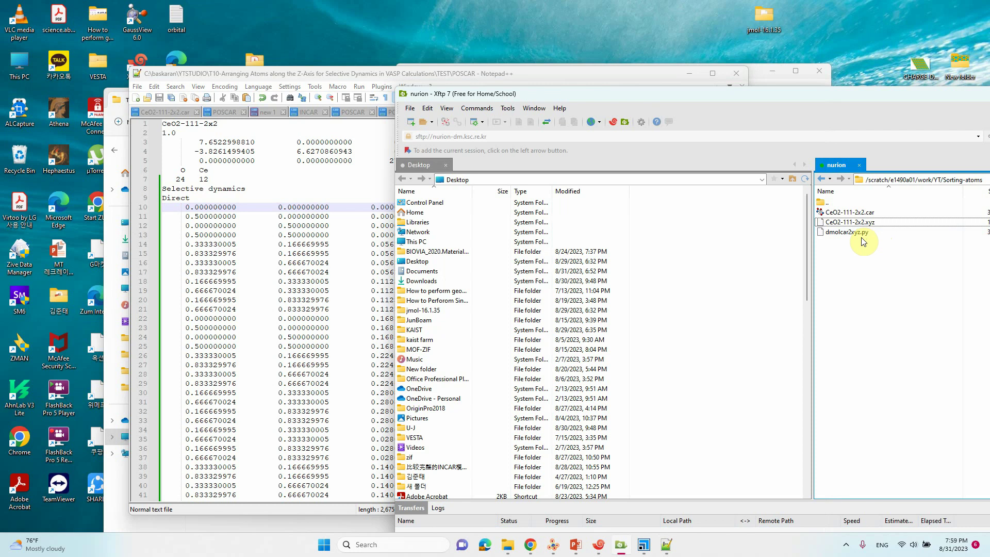
pyautogui.click(341, 271)
pyautogui.scroll(-6, 340, 268)
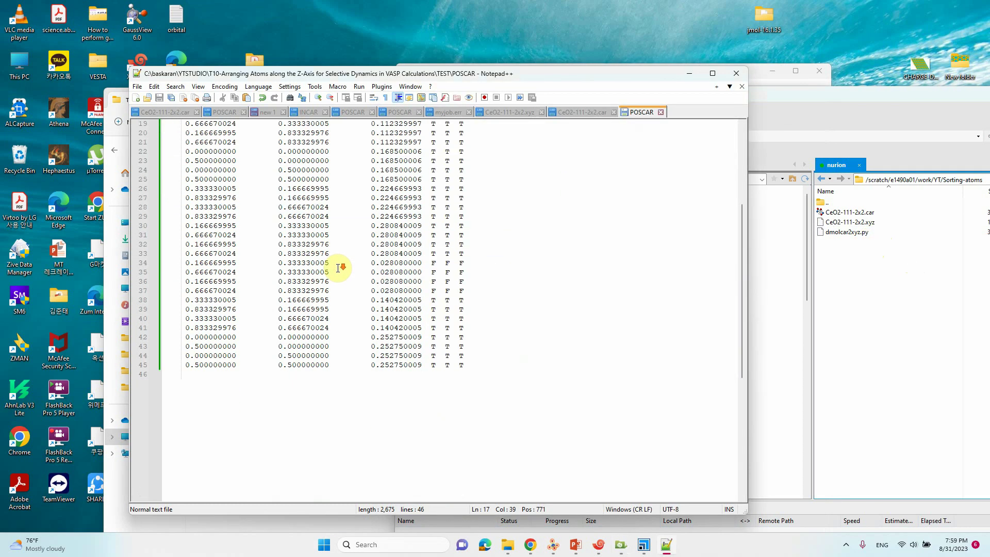
pyautogui.scroll(6, 339, 268)
pyautogui.click(689, 73)
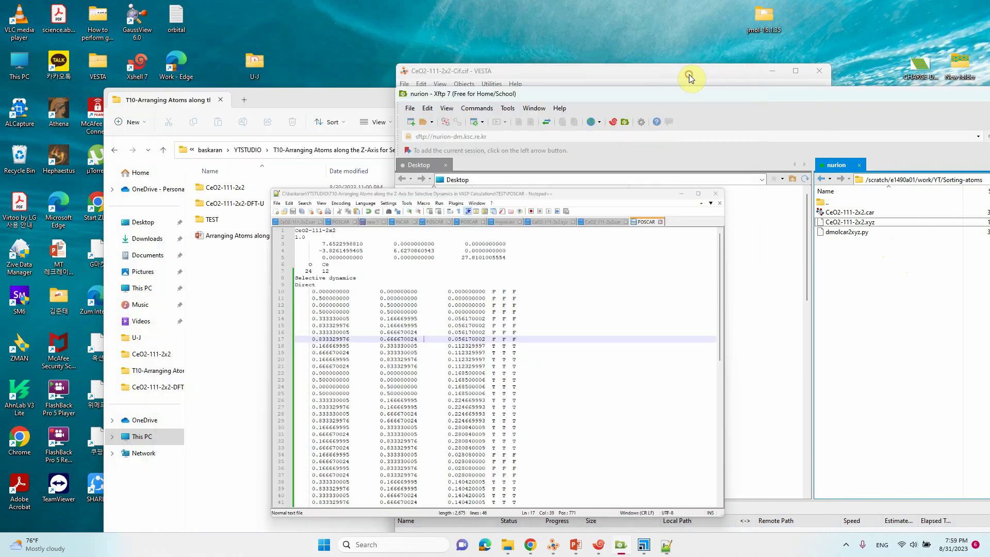